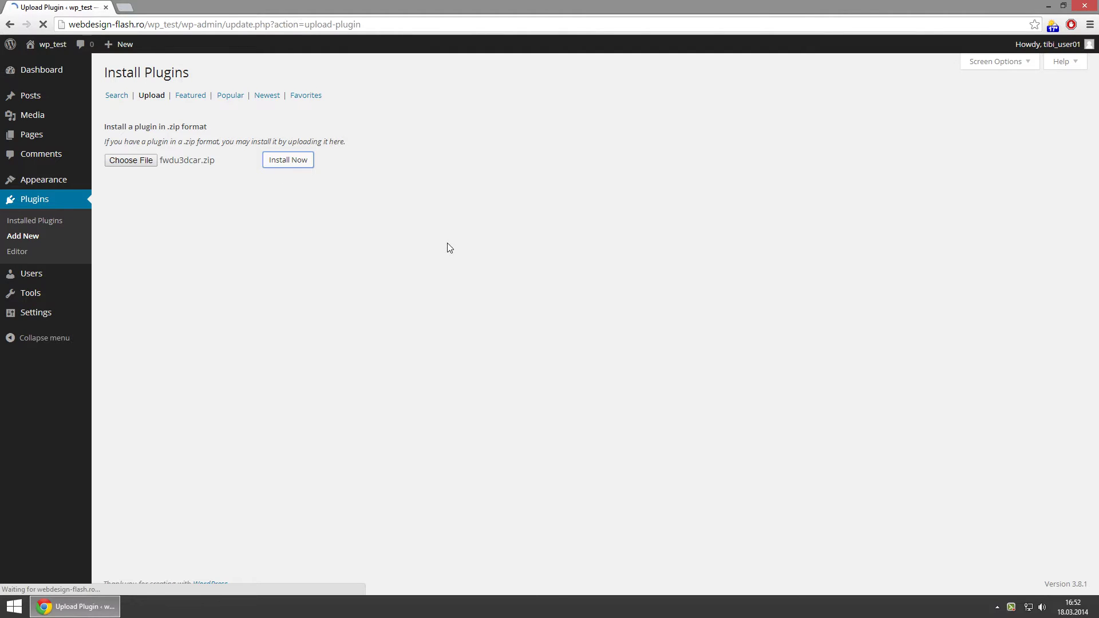
Activate the plugin installed from fwdu3dcar.zip and open the FWD Ultimate 3D Carousel general settings.
left_click(129, 151)
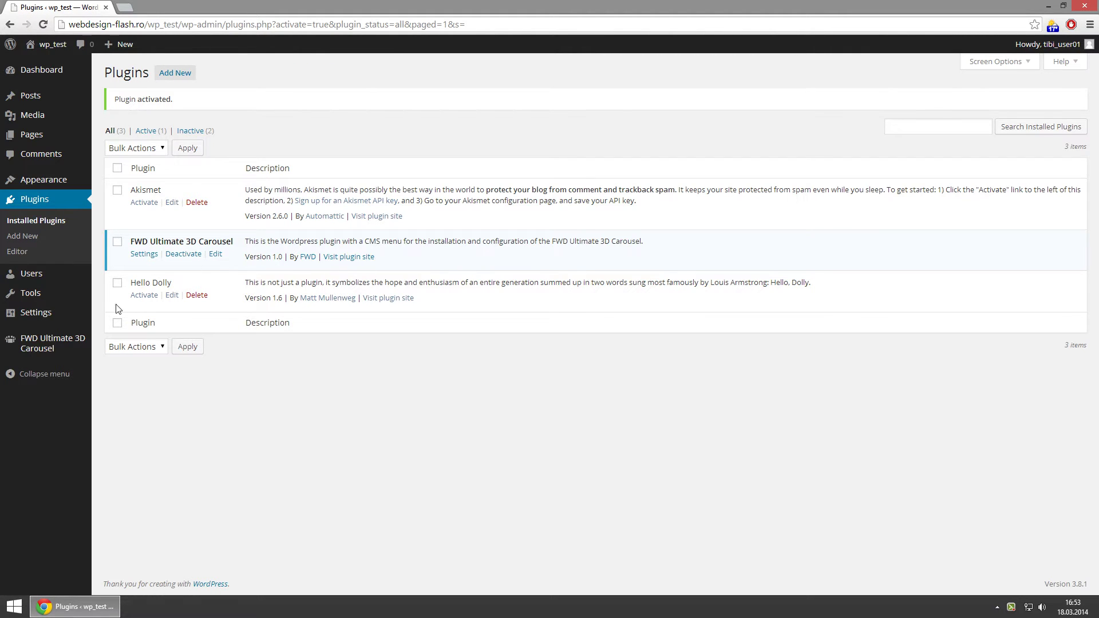
left_click(56, 341)
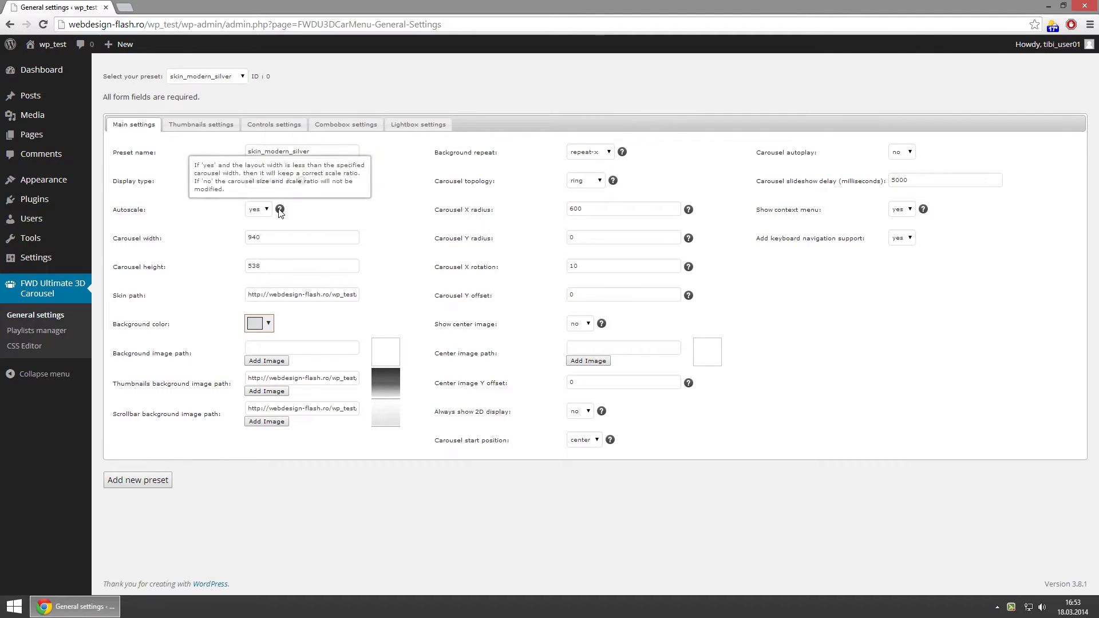
Try the red #d41f1f as the thumbnail background color in the thumbnails settings of the skin_modern_silver preset.
left_click(207, 127)
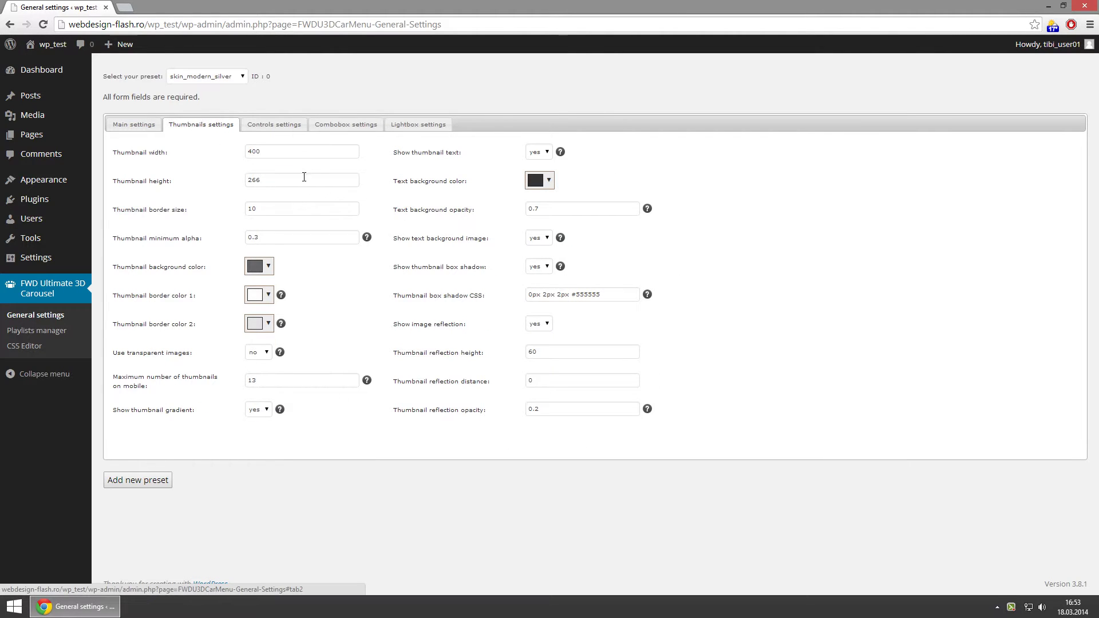
left_click(268, 267)
left_click(319, 294)
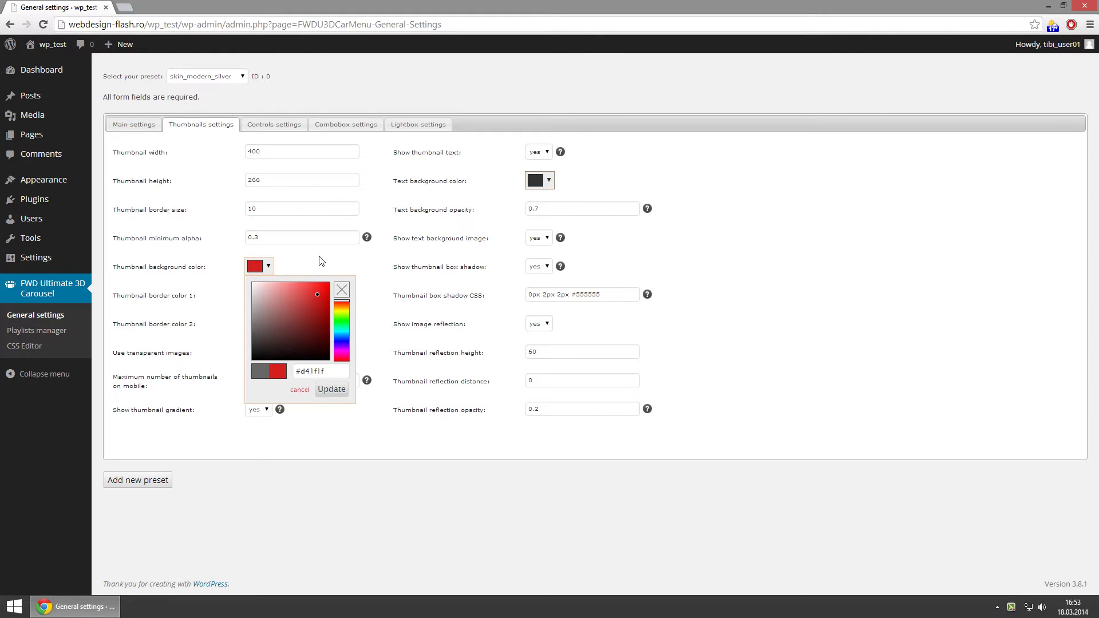
left_click(321, 262)
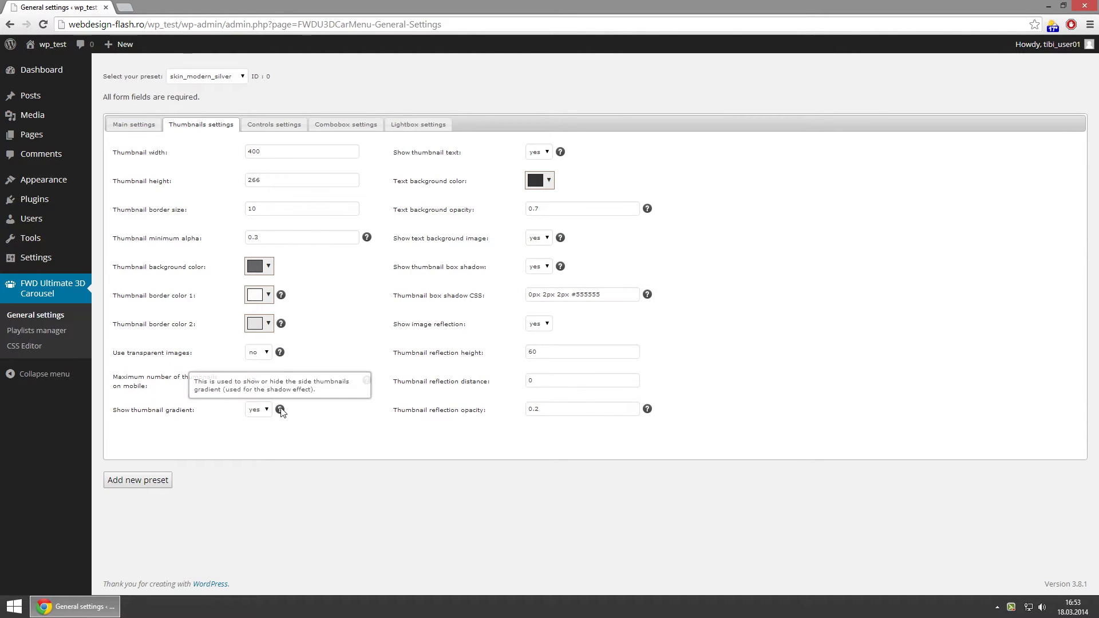
Review the remaining thumbnail options and the controls, combobox and lightbox settings of the skin_modern_silver preset.
mouse_move(366, 381)
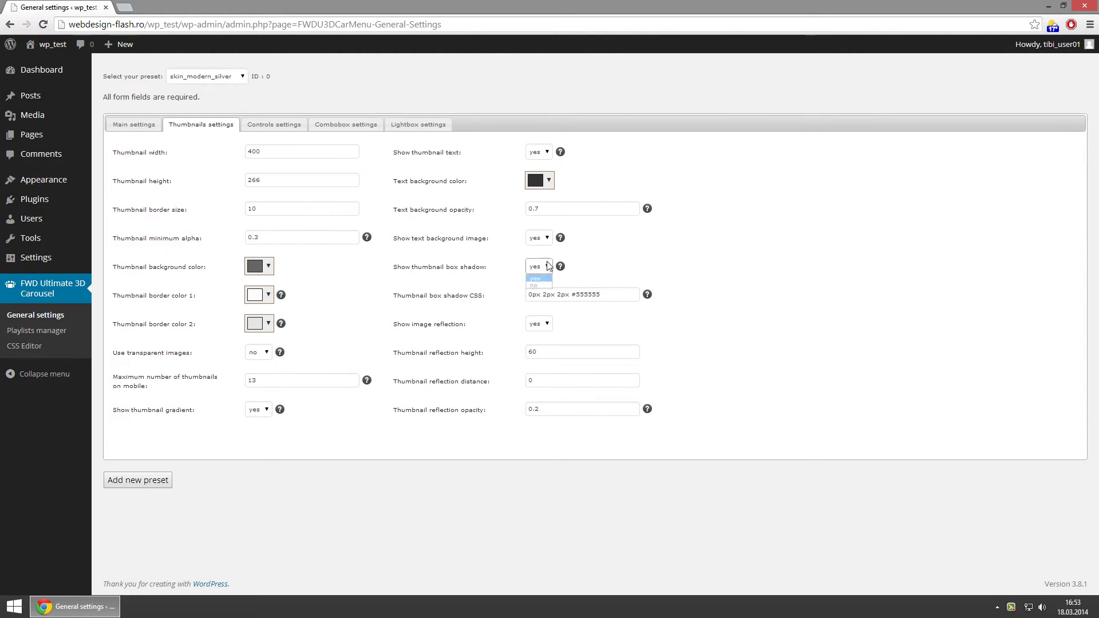
left_click(271, 124)
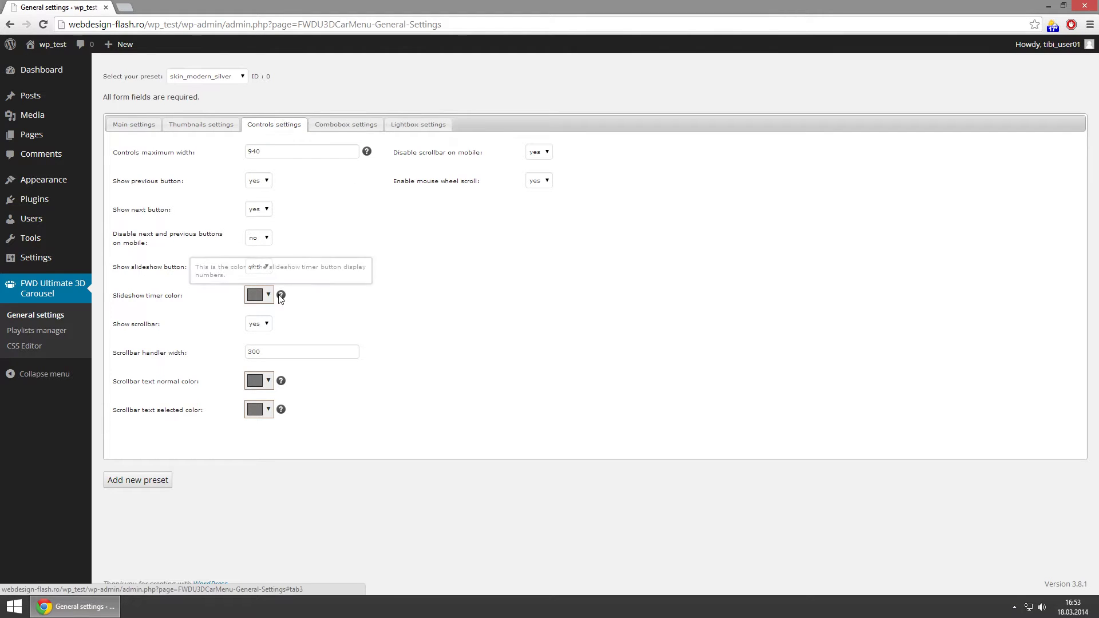
left_click(345, 124)
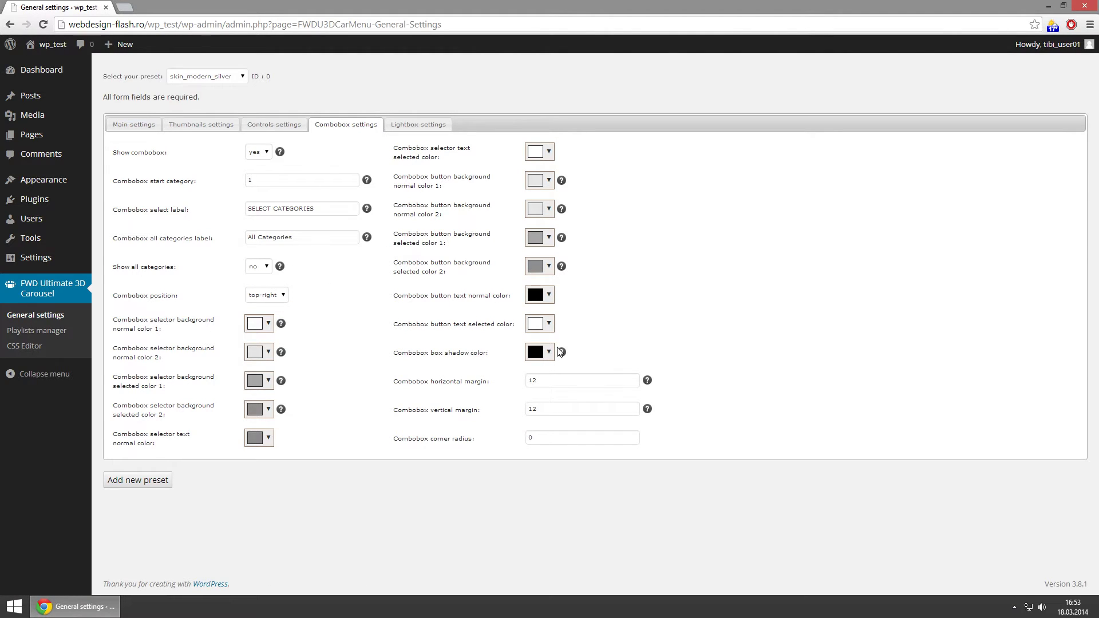
left_click(413, 125)
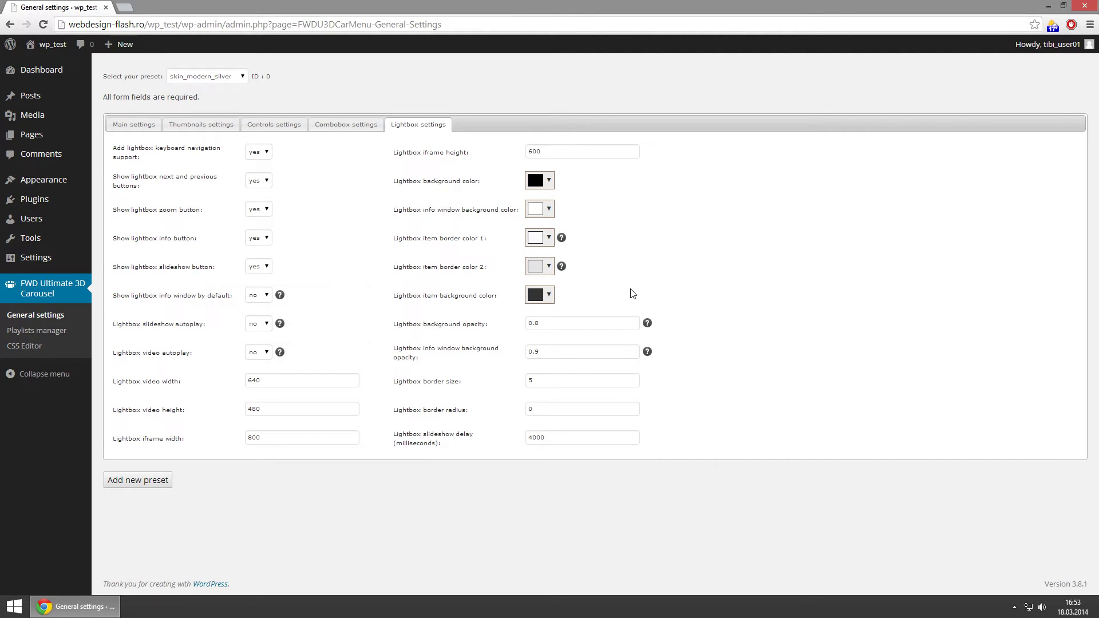
Create a playlist named "Playlist 1" of type image in the carousel's playlists manager.
left_click(56, 332)
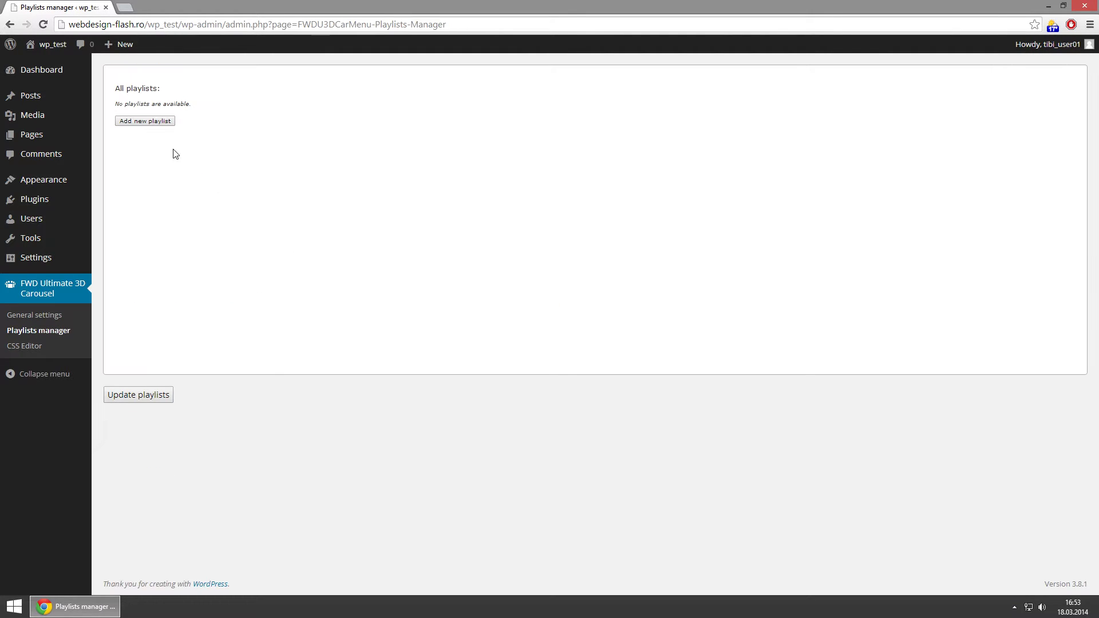
left_click(159, 121)
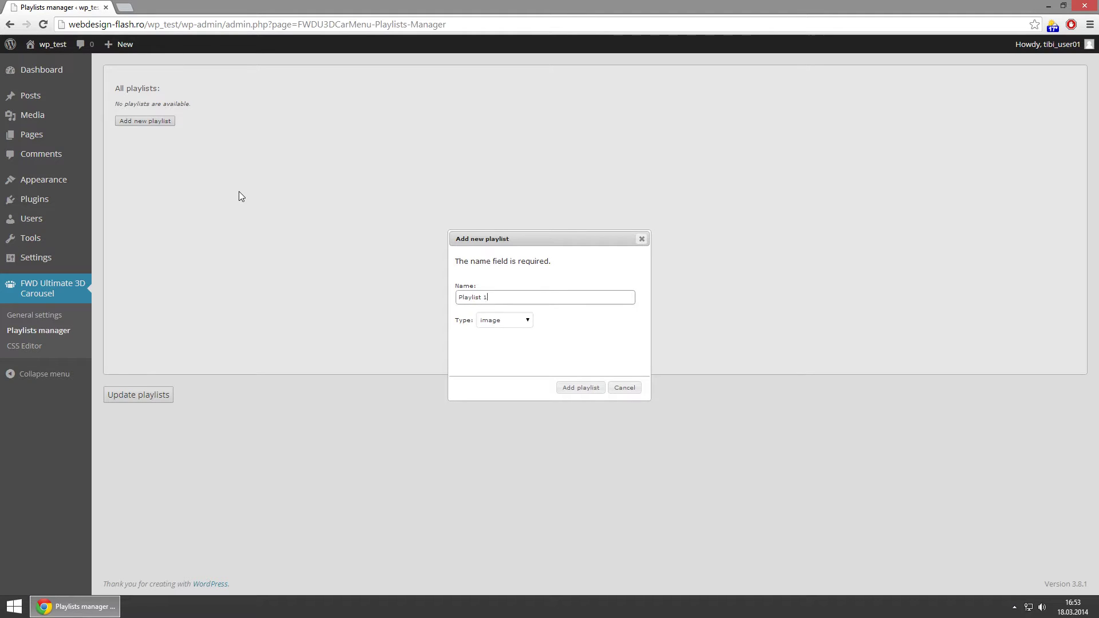
left_click(516, 321)
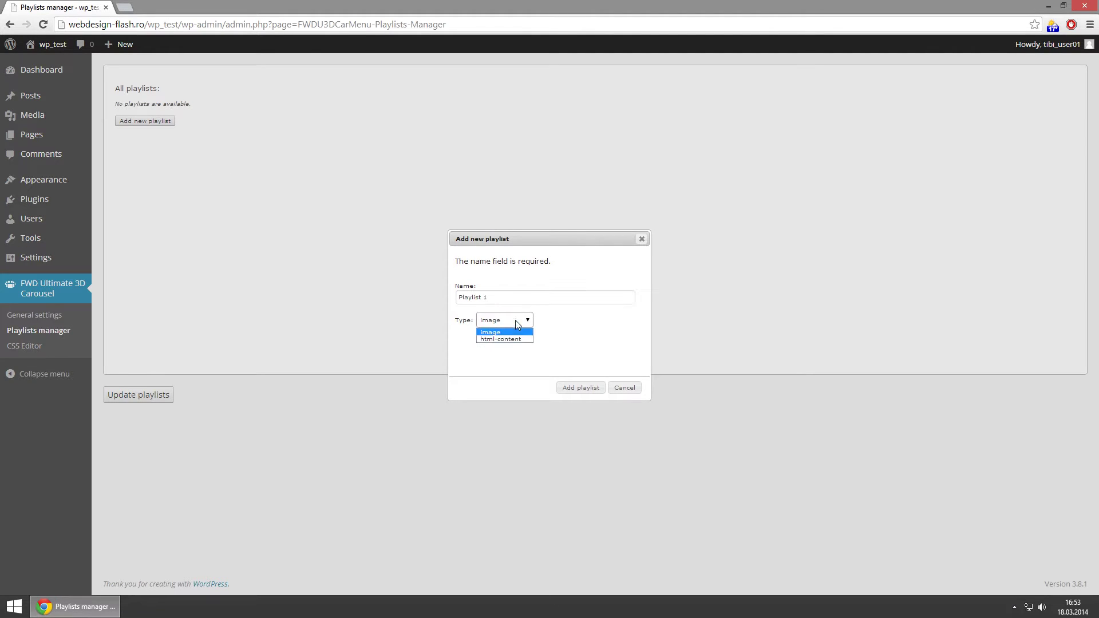
left_click(509, 332)
left_click(577, 389)
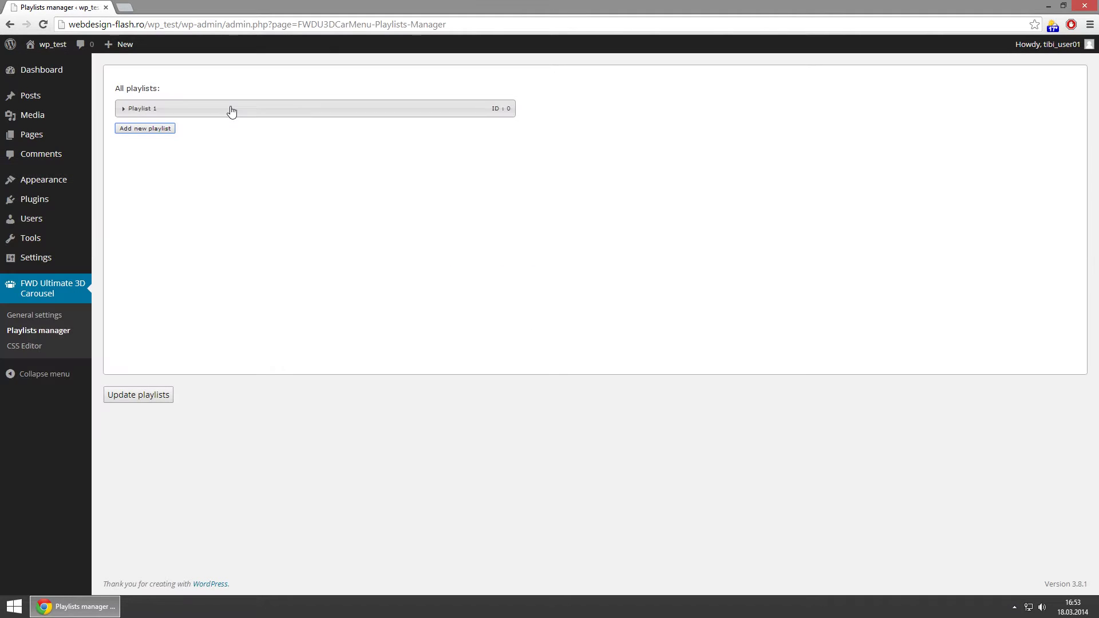
Add a category named "Category" to Playlist 1.
left_click(231, 110)
left_click(165, 132)
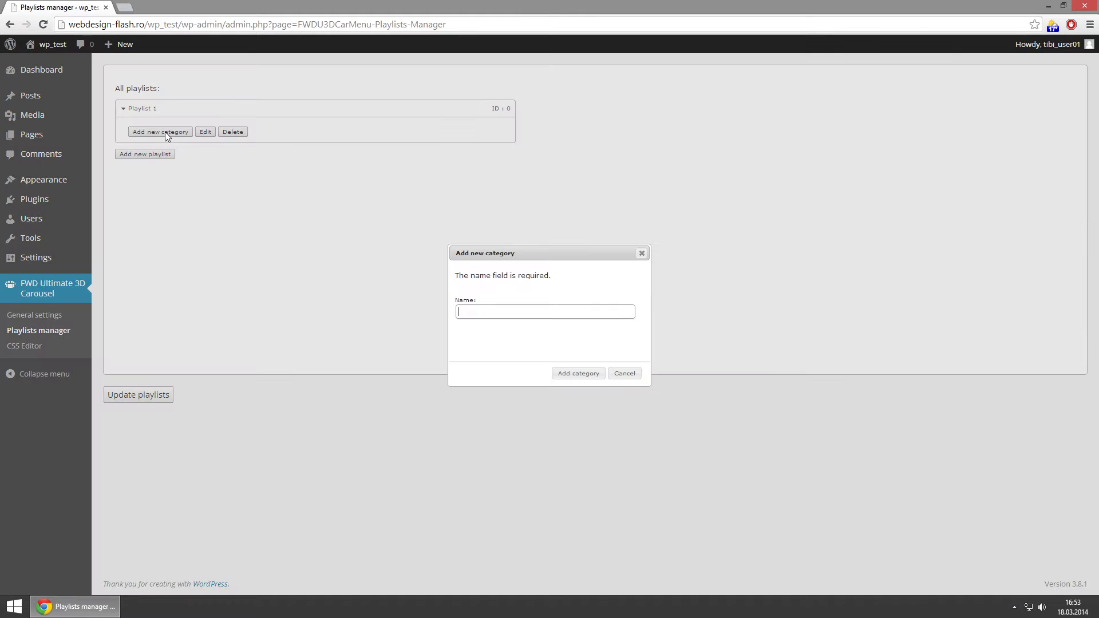
left_click(459, 311)
left_click(589, 372)
Rename the category in Playlist 1 as "Category 1".
left_click(269, 137)
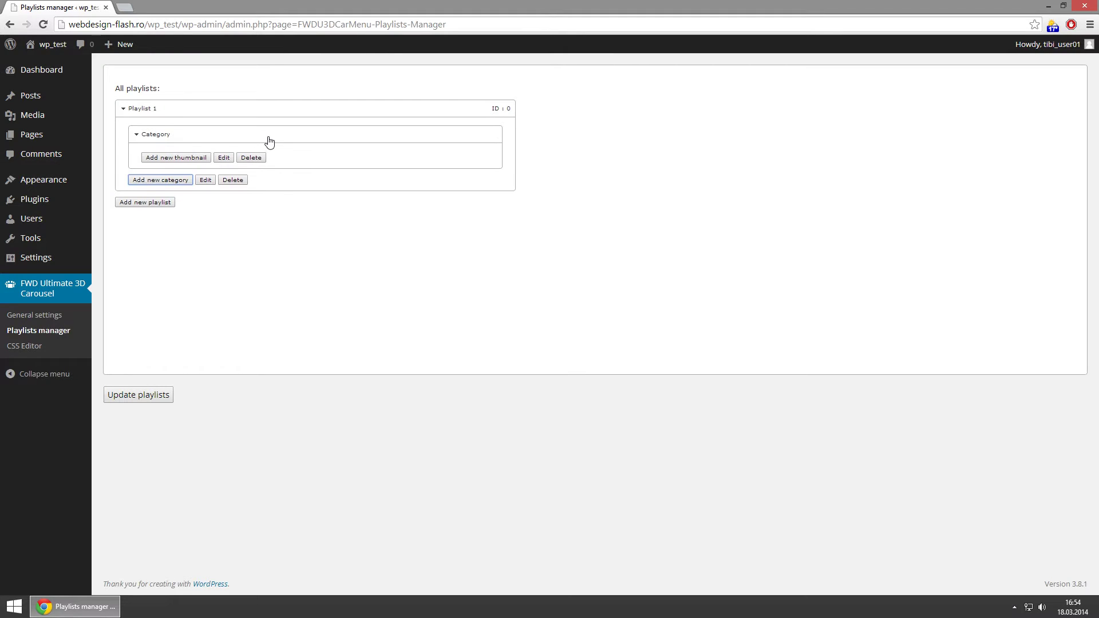
left_click(224, 157)
type("1")
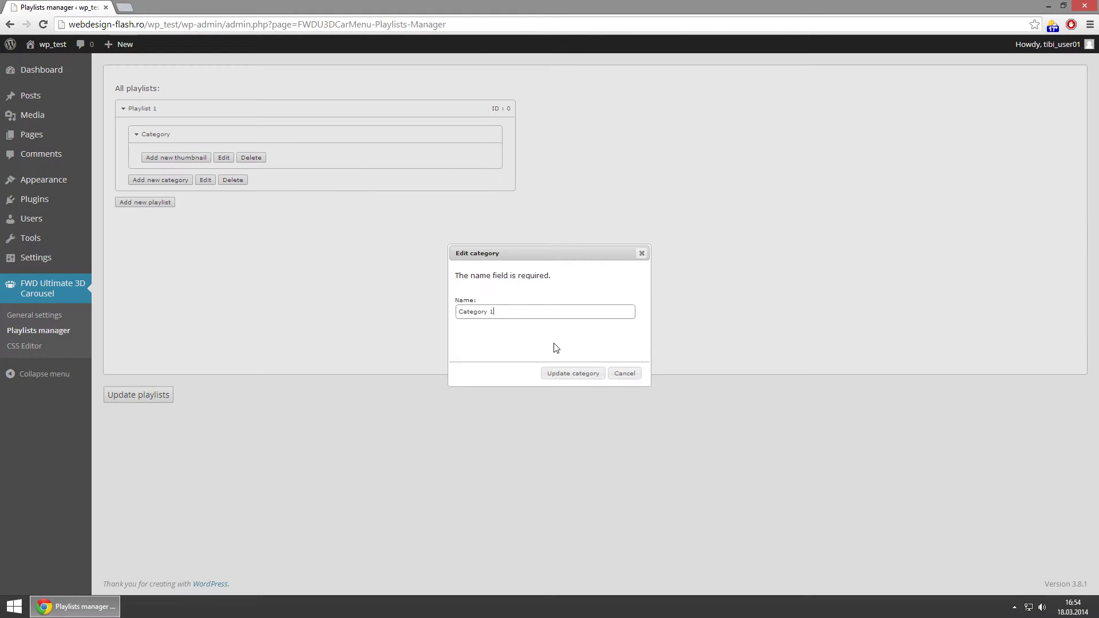
left_click(575, 374)
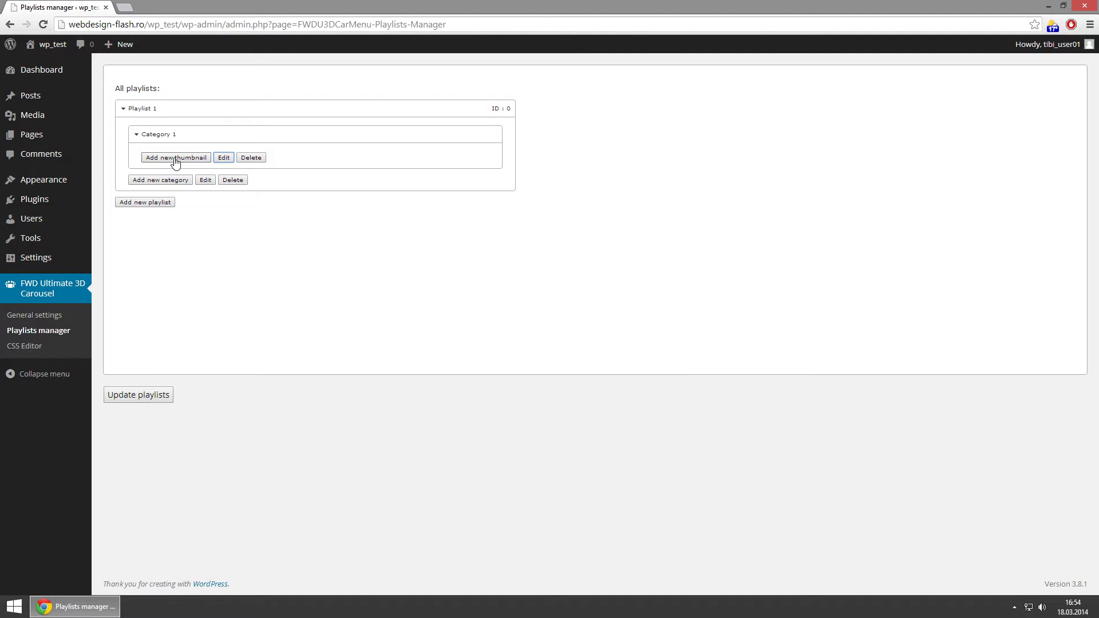
Add two more categories named "Category 2" and "Category 3" to Playlist 1.
left_click(165, 181)
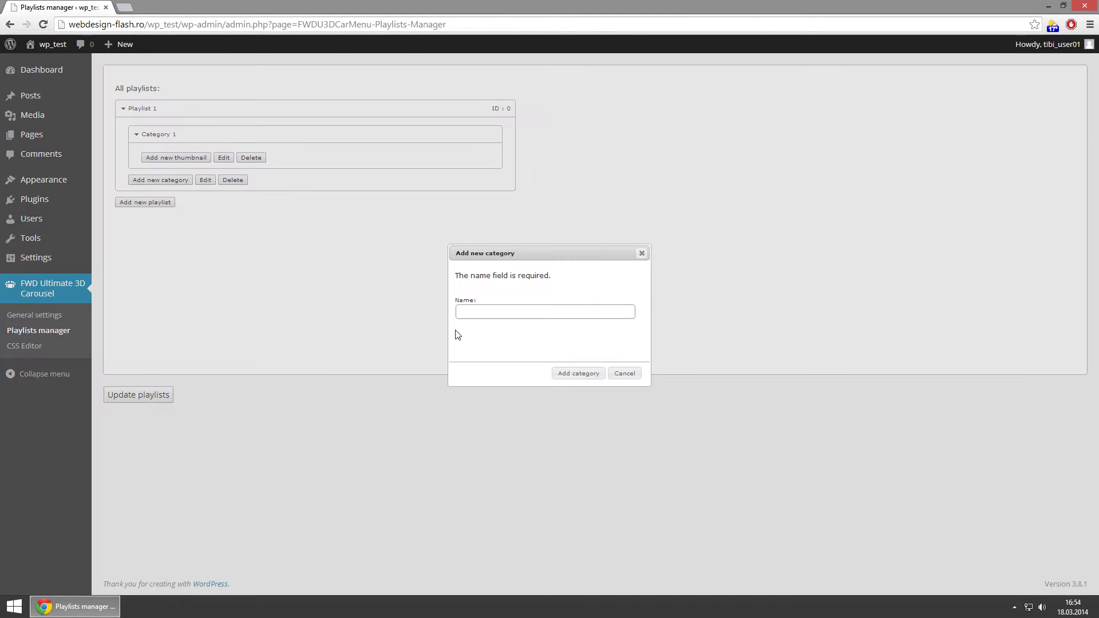
type("Category 3")
left_click(576, 373)
left_click(169, 206)
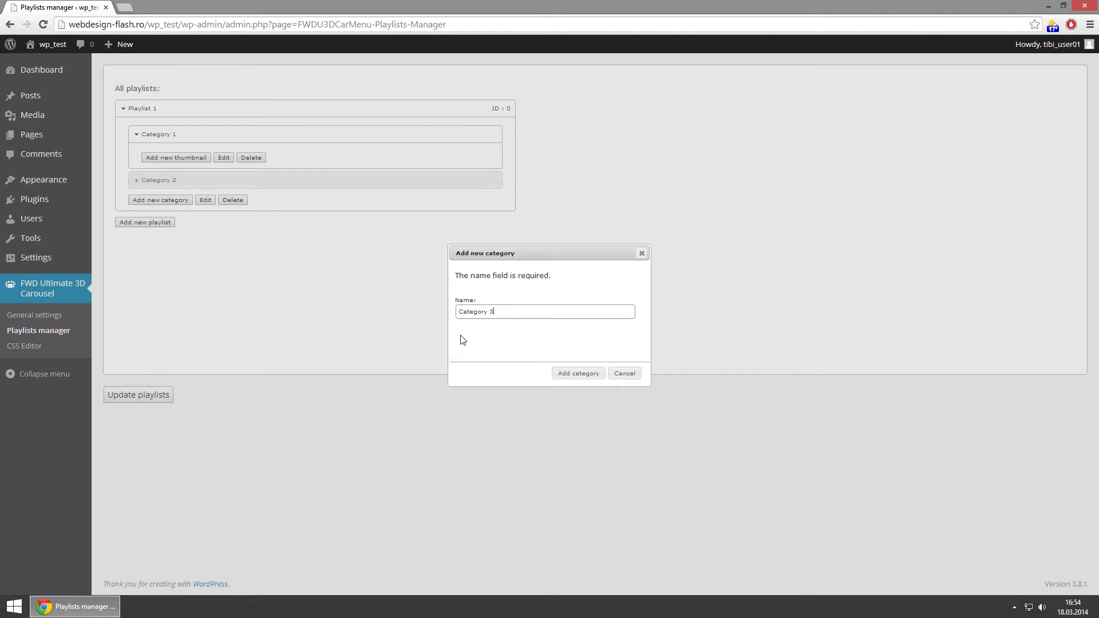
left_click(579, 373)
Reorder the categories in Playlist 1 by moving Category 1 below Category 3.
left_click(261, 135)
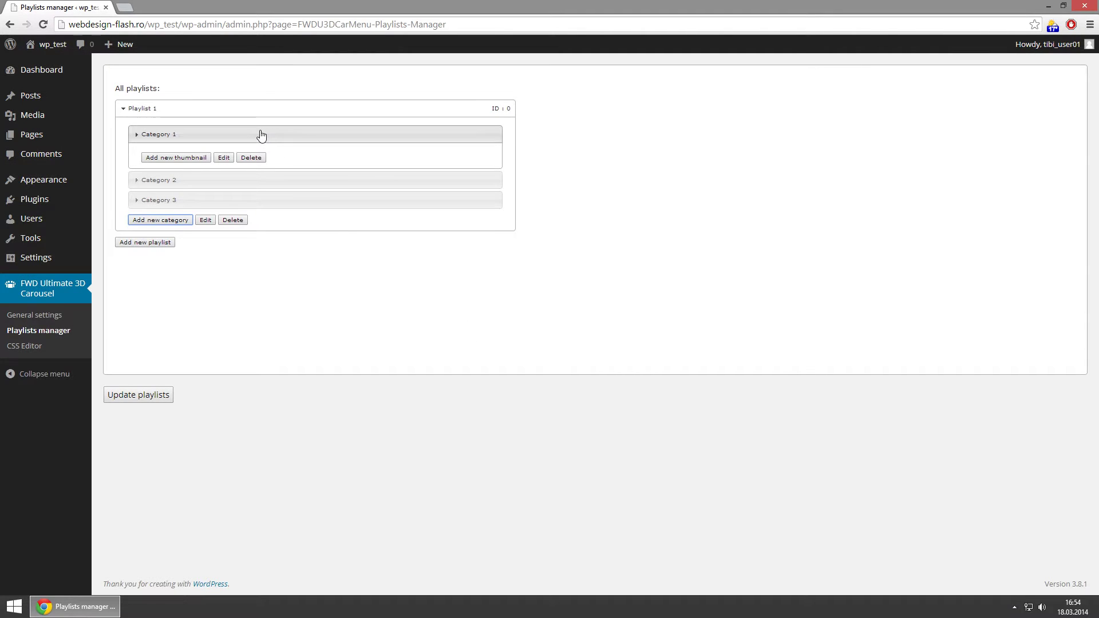
left_click_drag(255, 135, 274, 157)
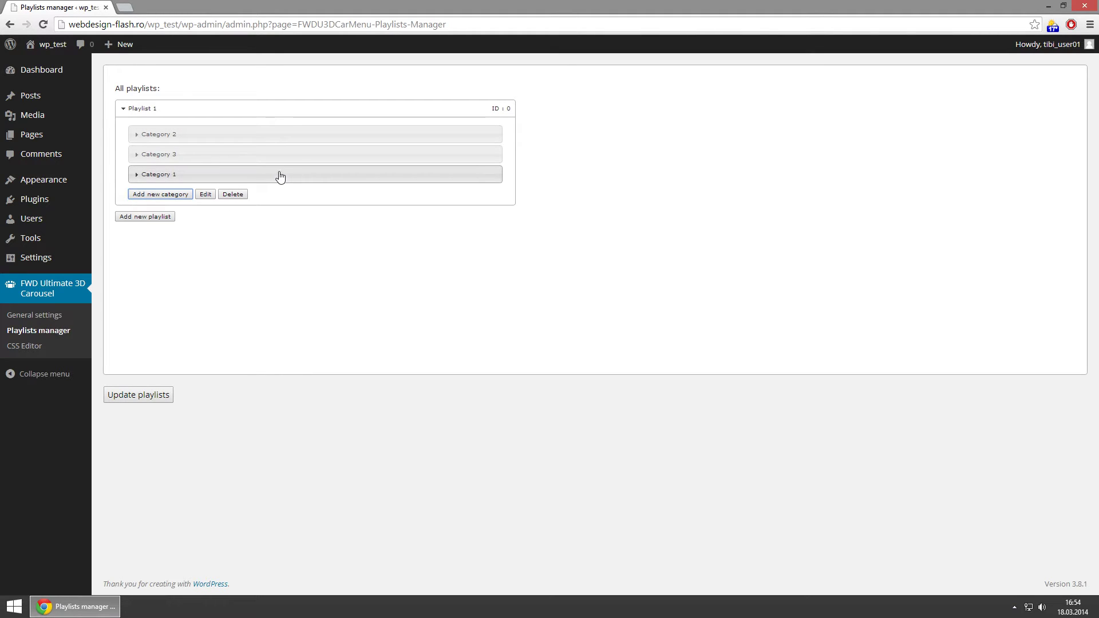
Delete Category 3 and Category 2 from Playlist 1.
left_click(281, 154)
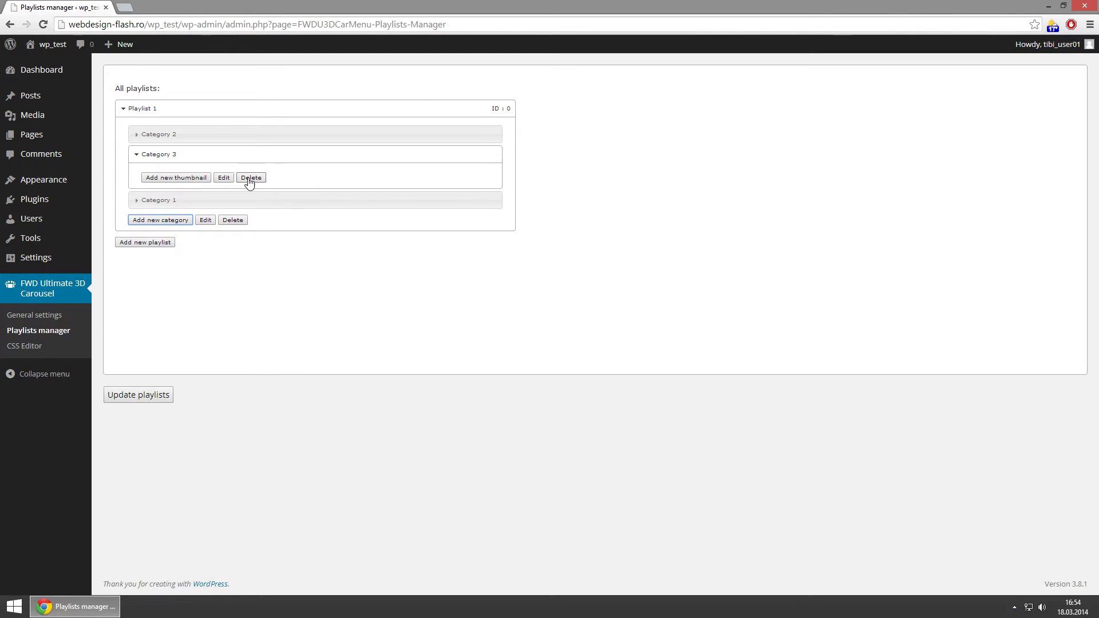
left_click(250, 178)
left_click(591, 348)
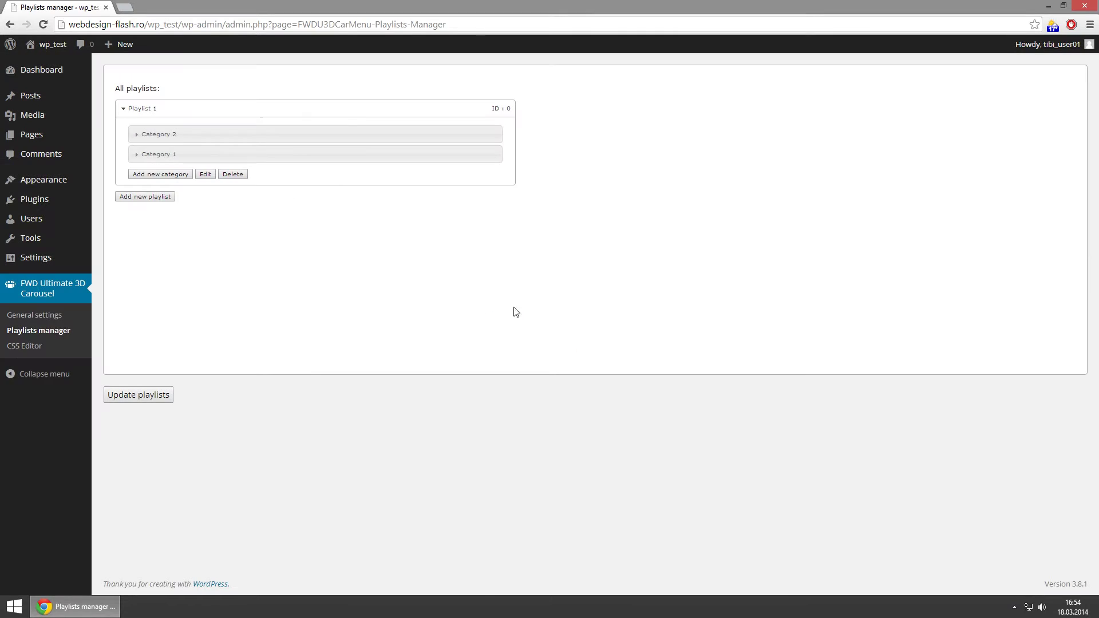
left_click(253, 135)
left_click(250, 157)
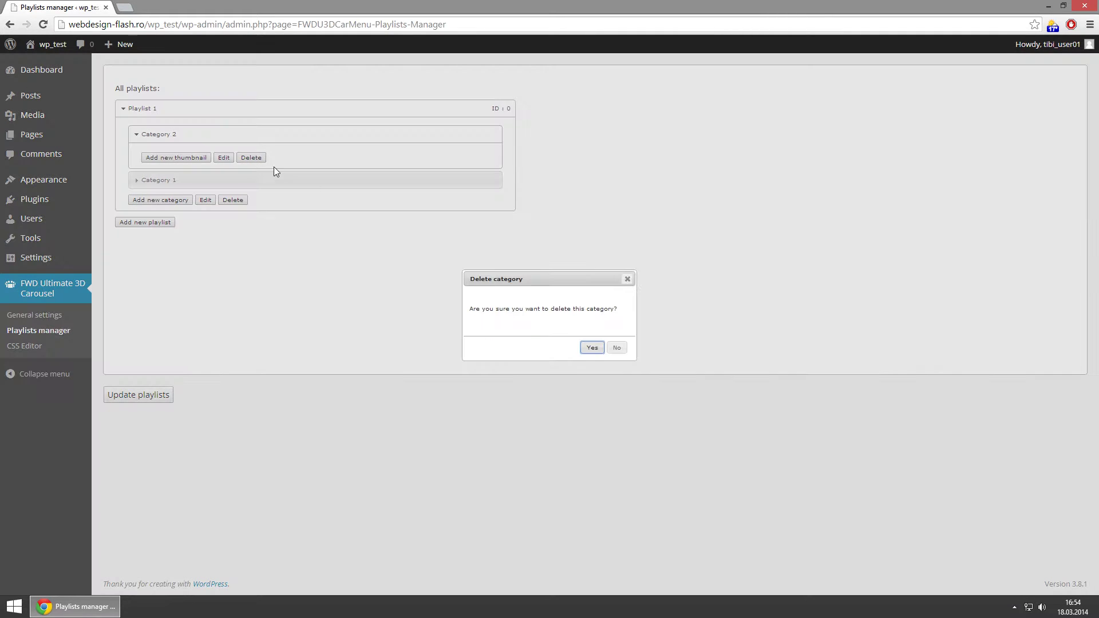
left_click(593, 347)
Start a new thumbnail in Category 1 and name it "thumb1".
left_click(172, 135)
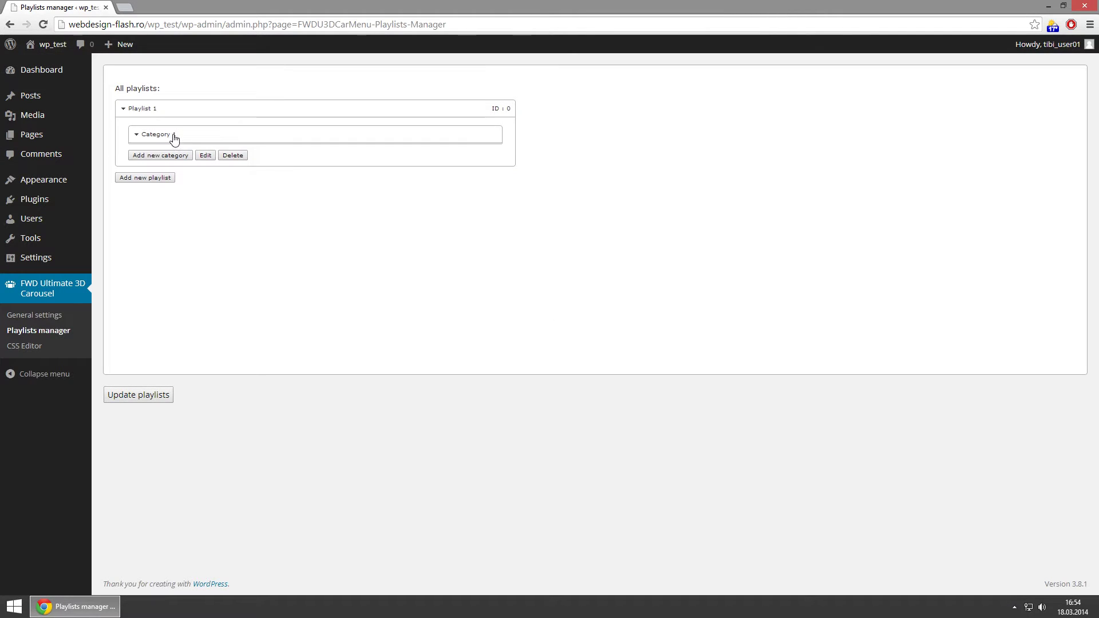
left_click(172, 161)
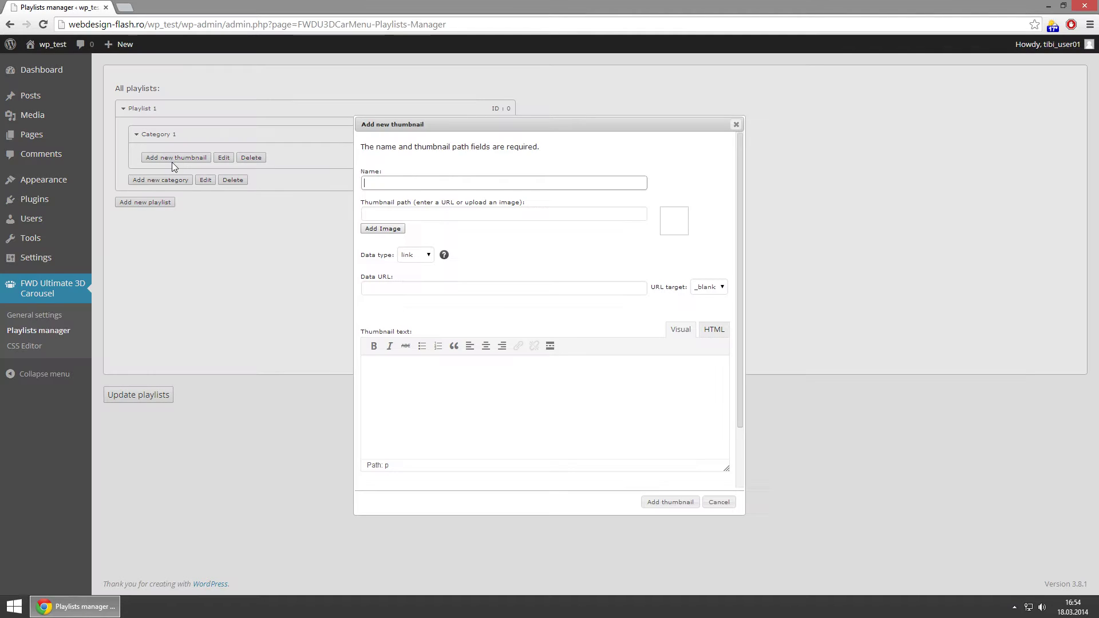
type("thumb1")
left_click(424, 207)
left_click(509, 236)
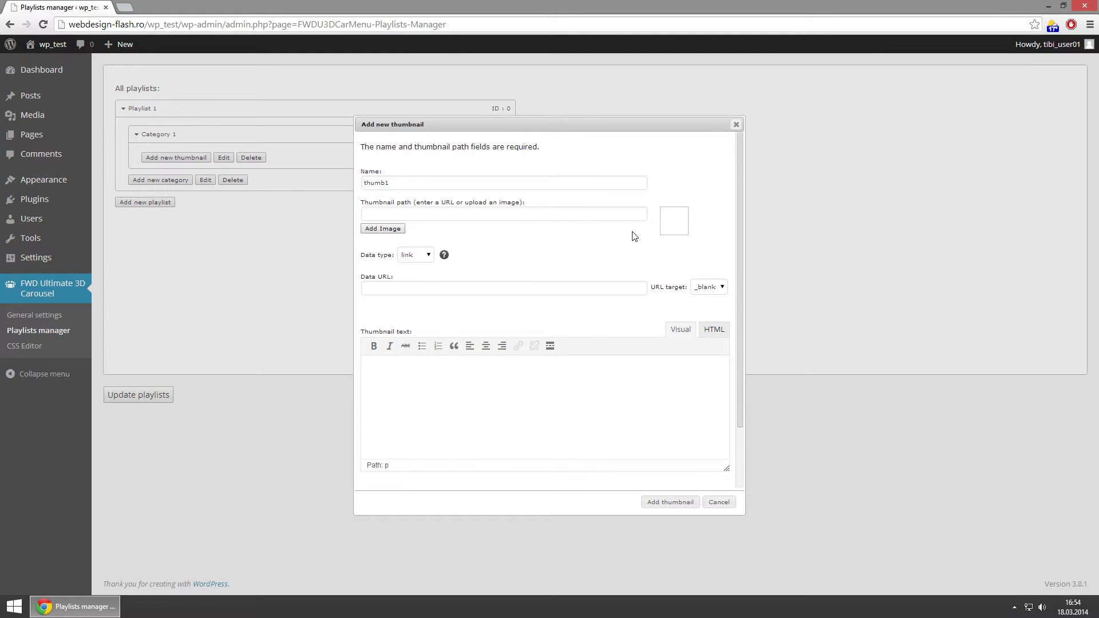
Set the thumbnail's image to 5.jpg from the media library.
left_click(382, 228)
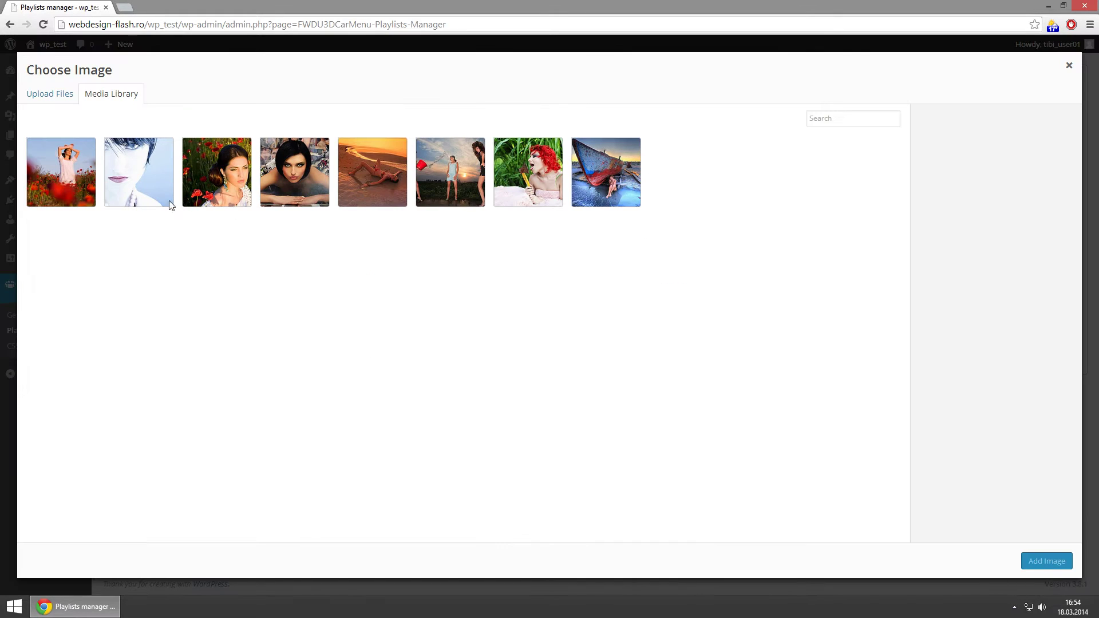
left_click(129, 171)
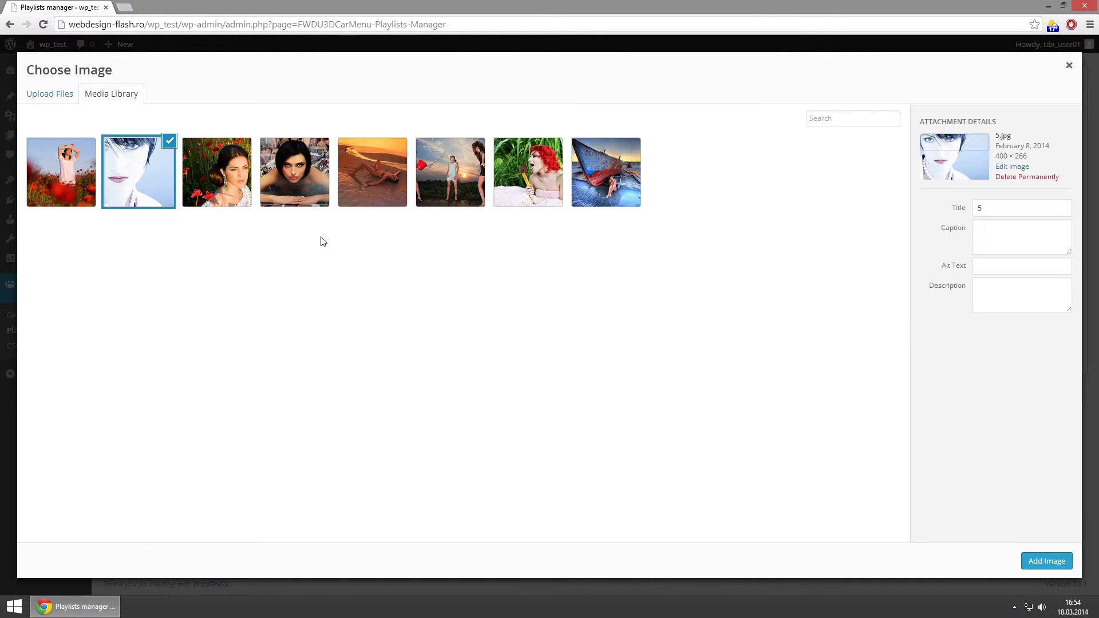
left_click(1056, 558)
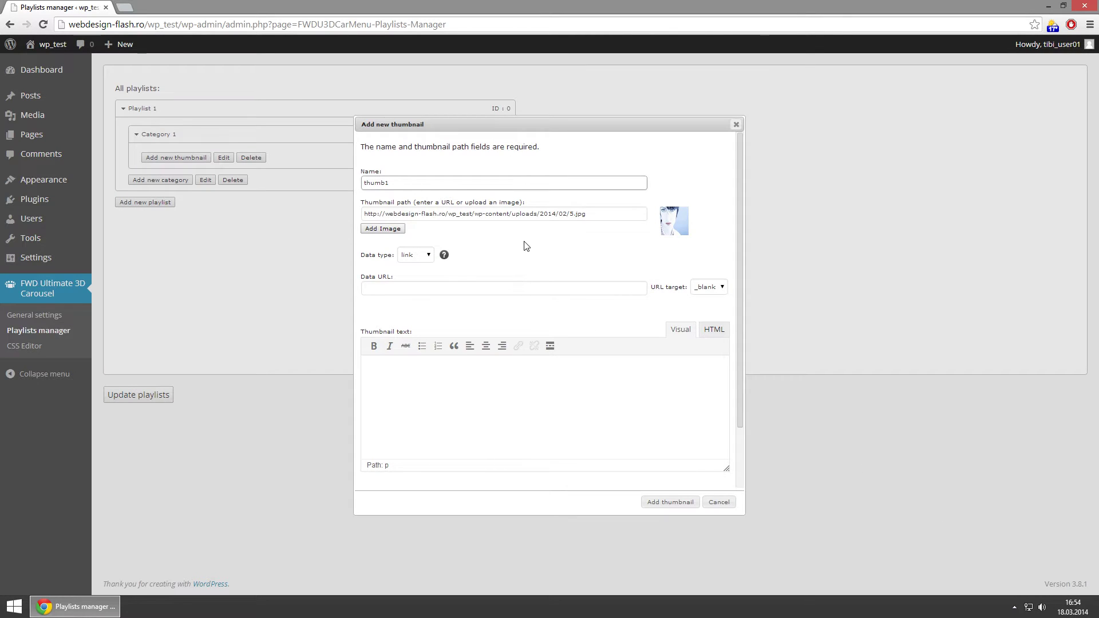
Read the help on thumbnail click actions and set the thumbnail's data type to none.
mouse_move(445, 256)
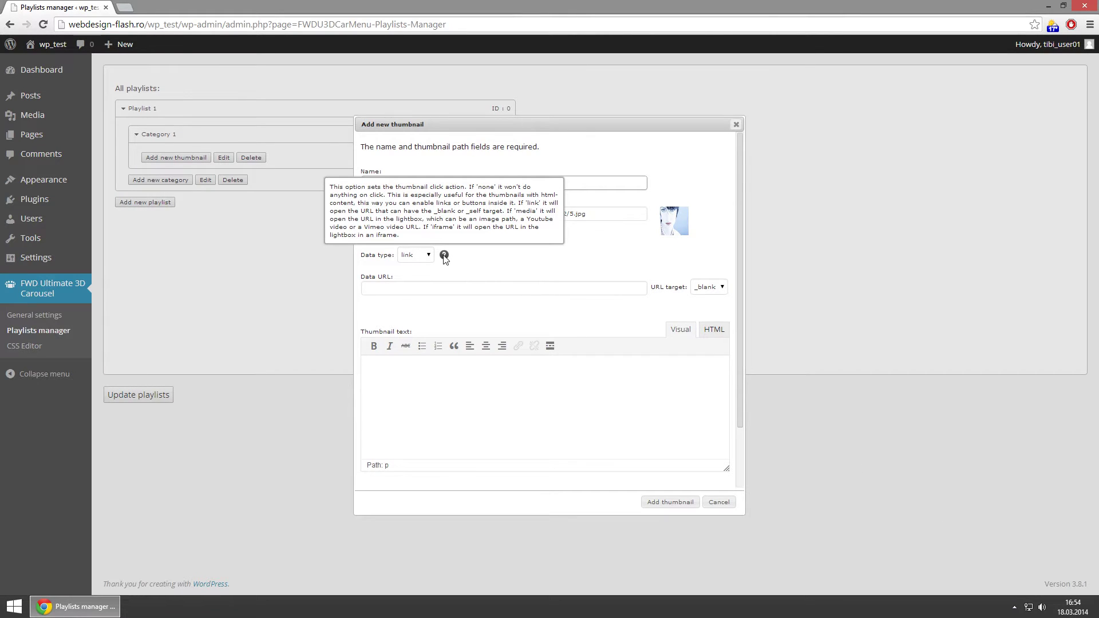
left_click(430, 255)
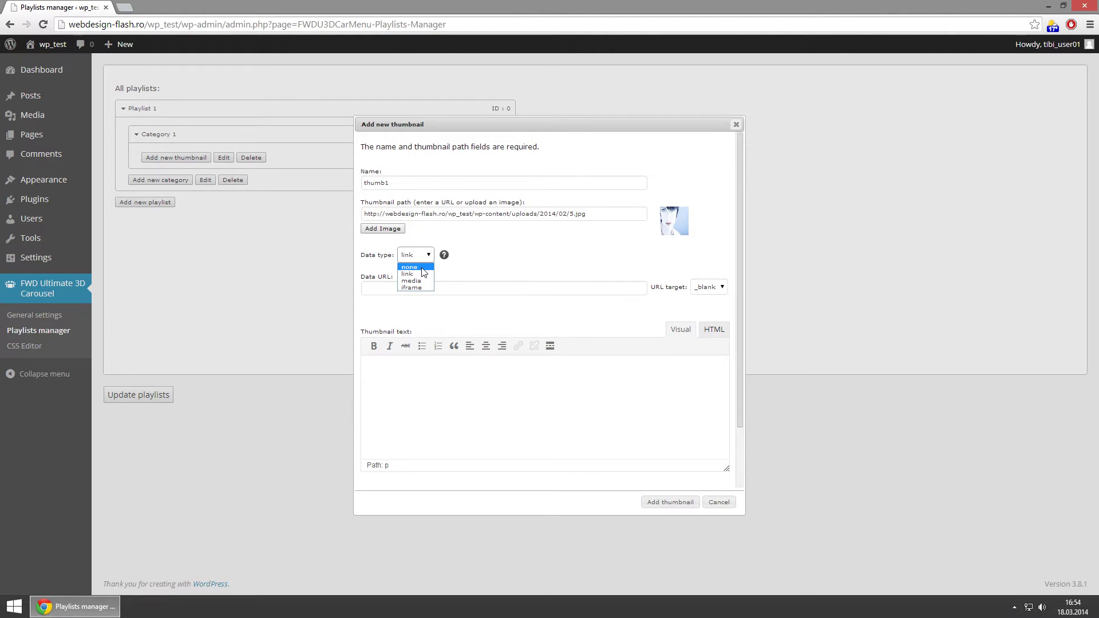
left_click(424, 272)
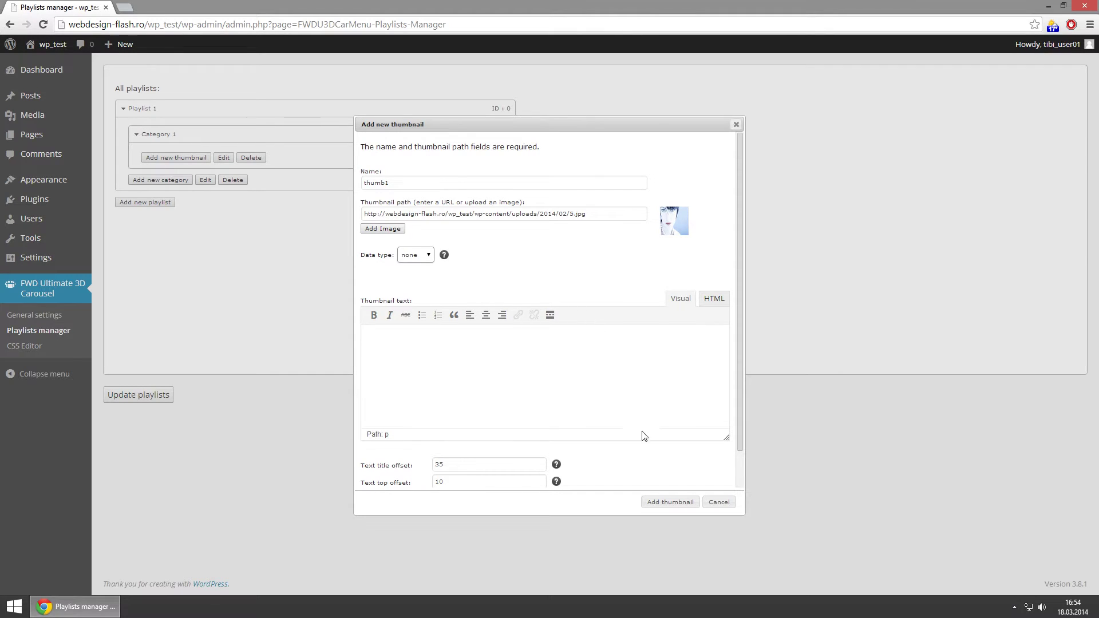
Enter "THUMB TITLE" and, as a separate paragraph, "thumb custom text" as the thumbnail text.
scroll(640, 458, "down", 1)
scroll(639, 449, "up", 1)
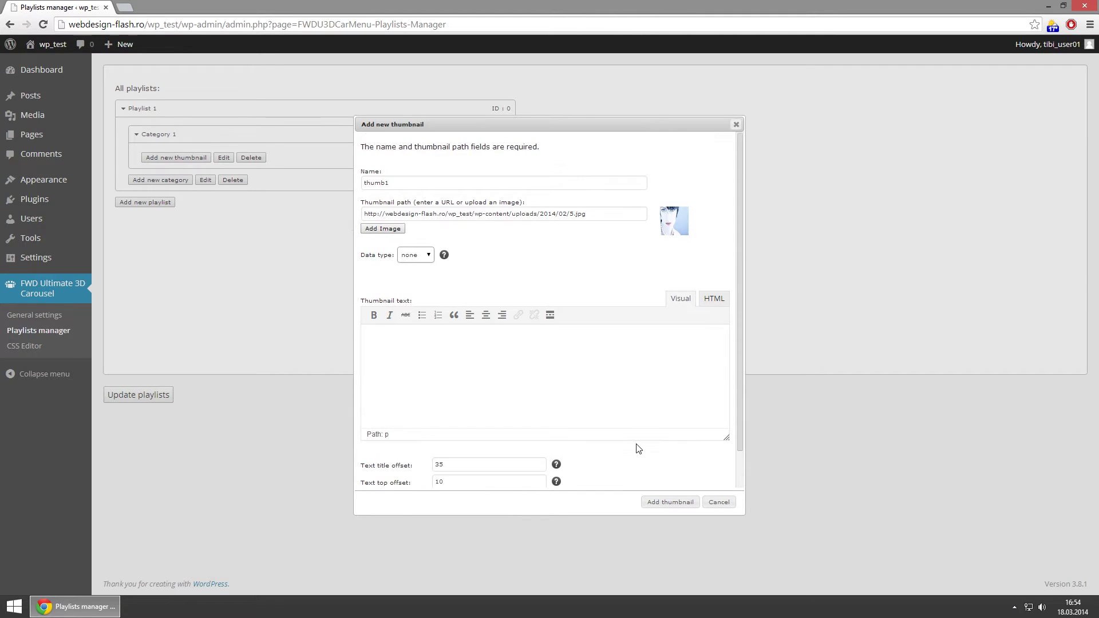
left_click(557, 344)
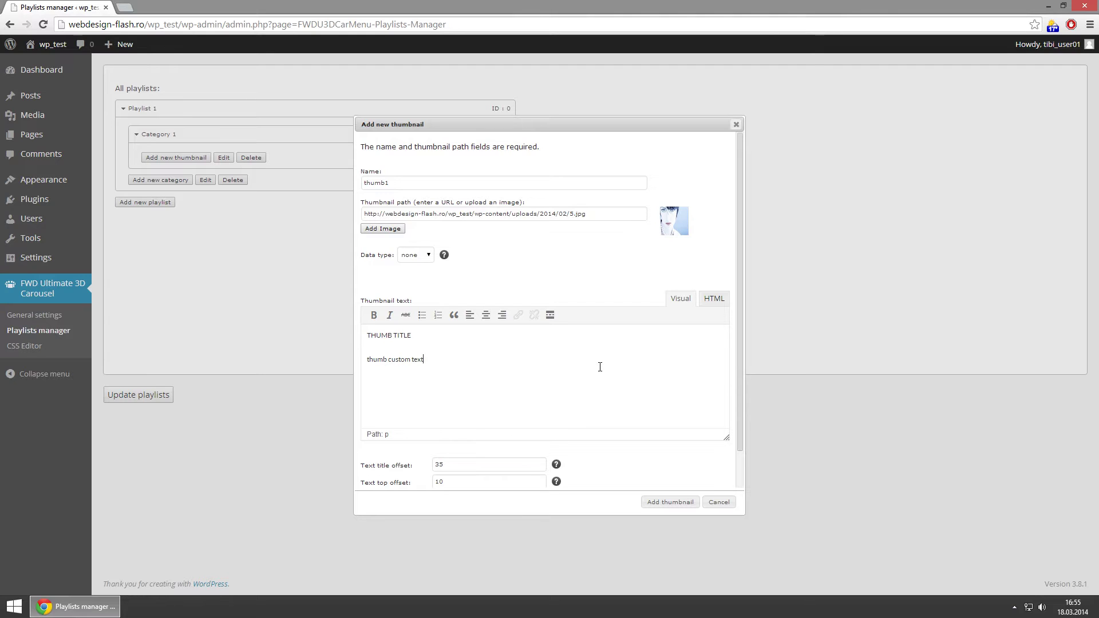
In the thumbnail text's HTML, give the title paragraph the class "largeLabel" and the custom text paragraph the class "smallLabel".
left_click(713, 299)
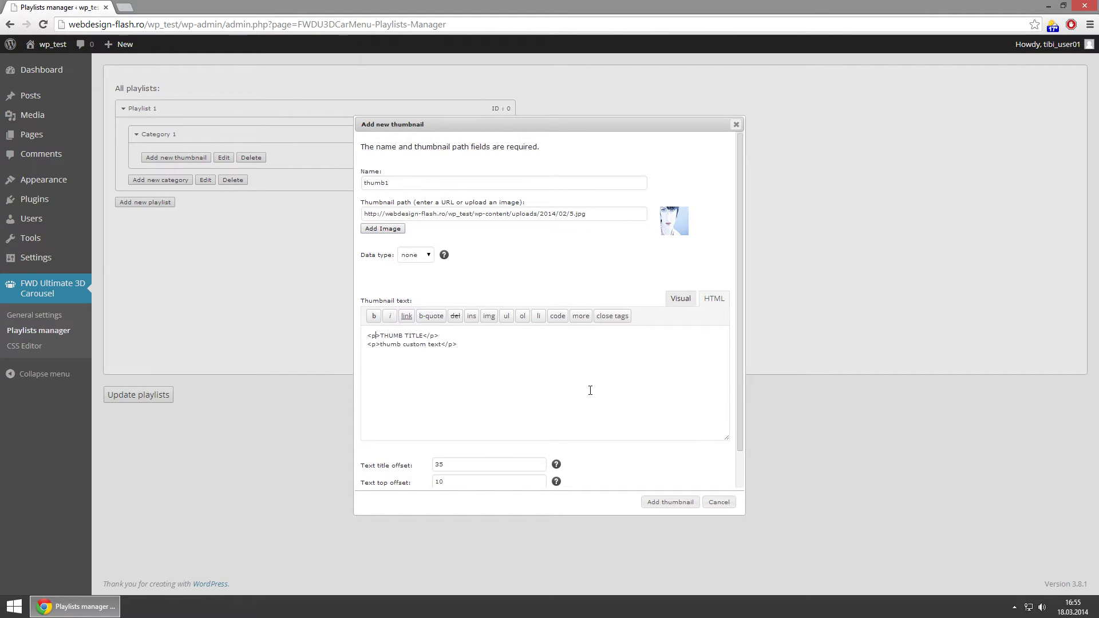
type("class=")
type("\"\"")
key("Left")
type("largeLabel class")
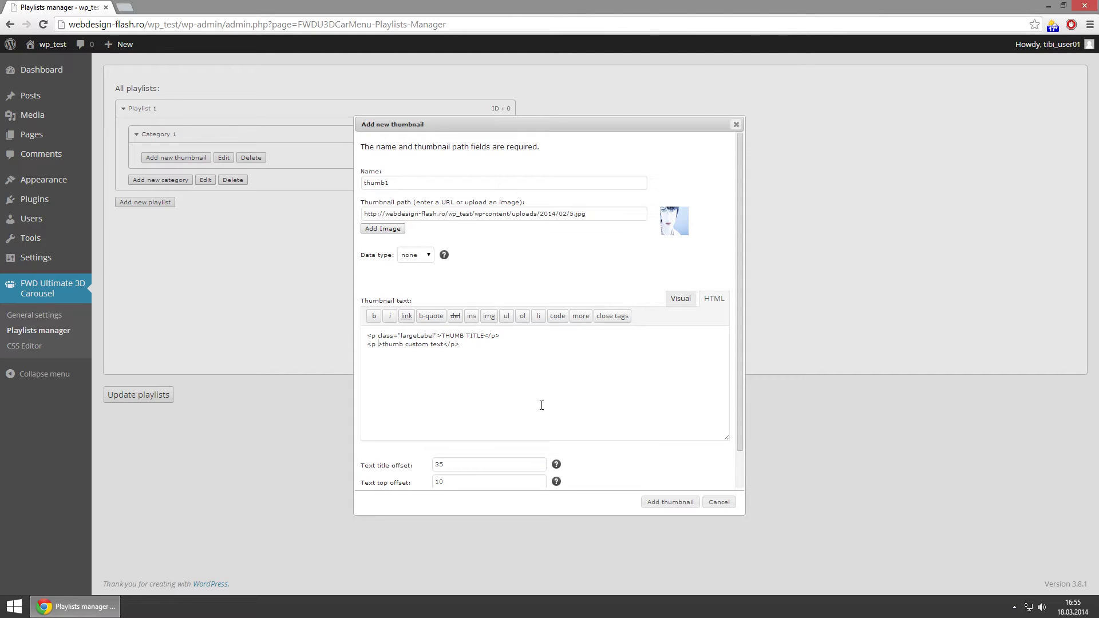
type("=")
type("\"\"")
type("small")
type("Label")
left_click(680, 298)
Read the help on the text offset settings and add thumb1 to Category 1.
scroll(707, 409, "down", 1)
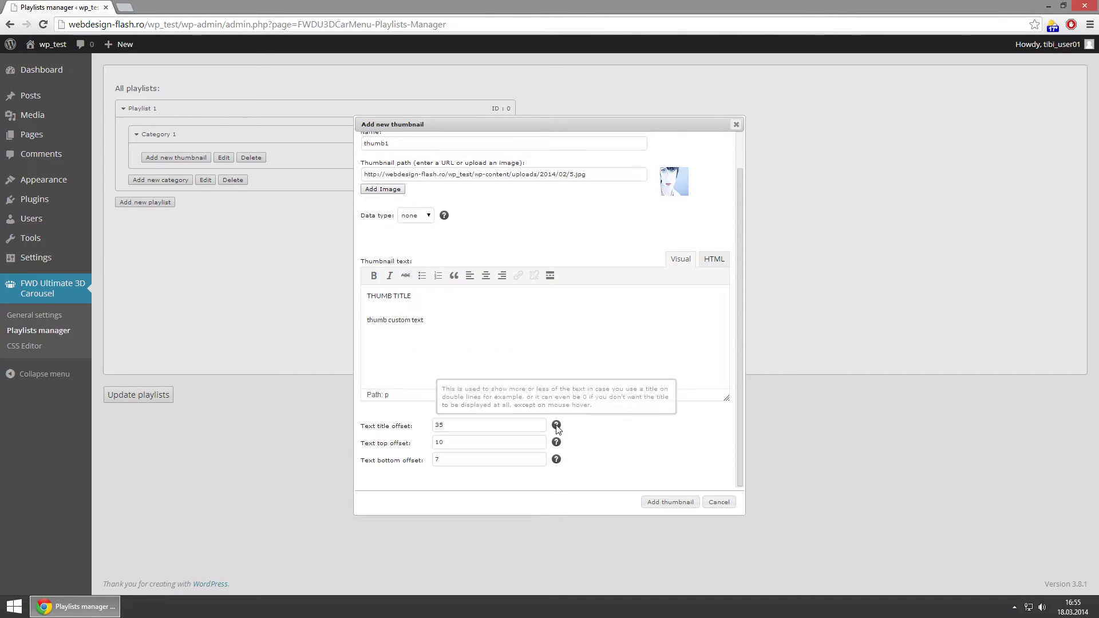
mouse_move(555, 459)
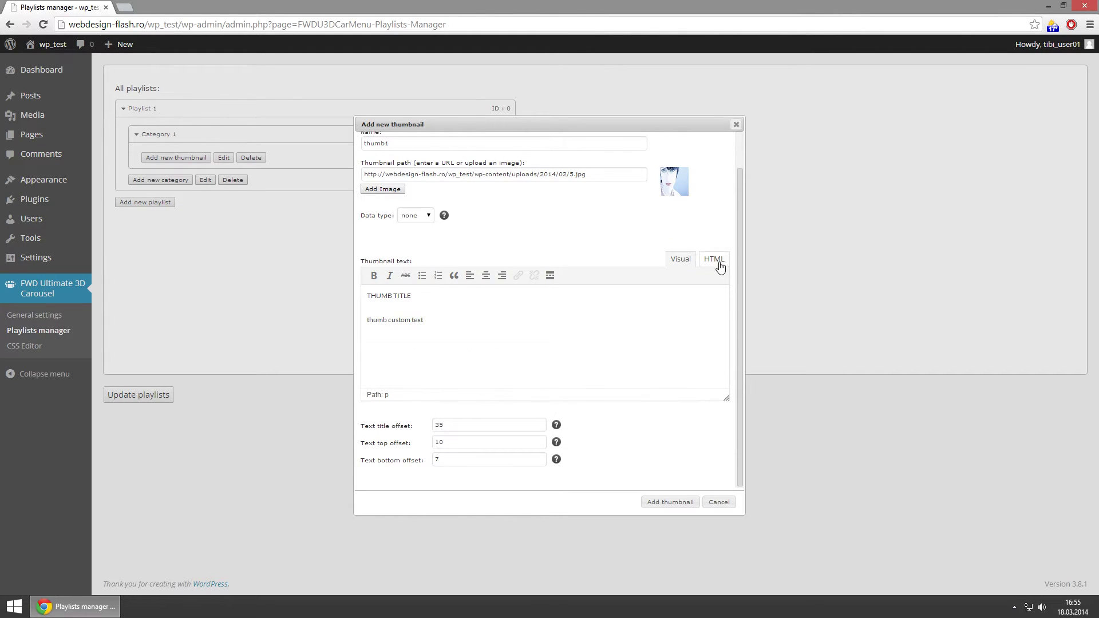
scroll(594, 255, "up", 1)
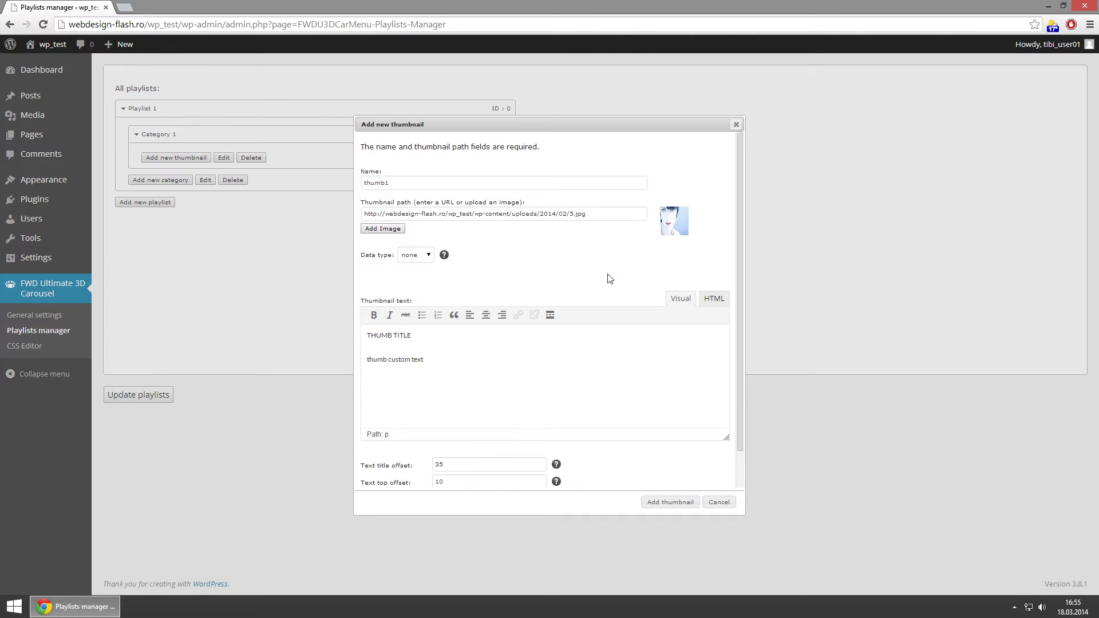
left_click(666, 502)
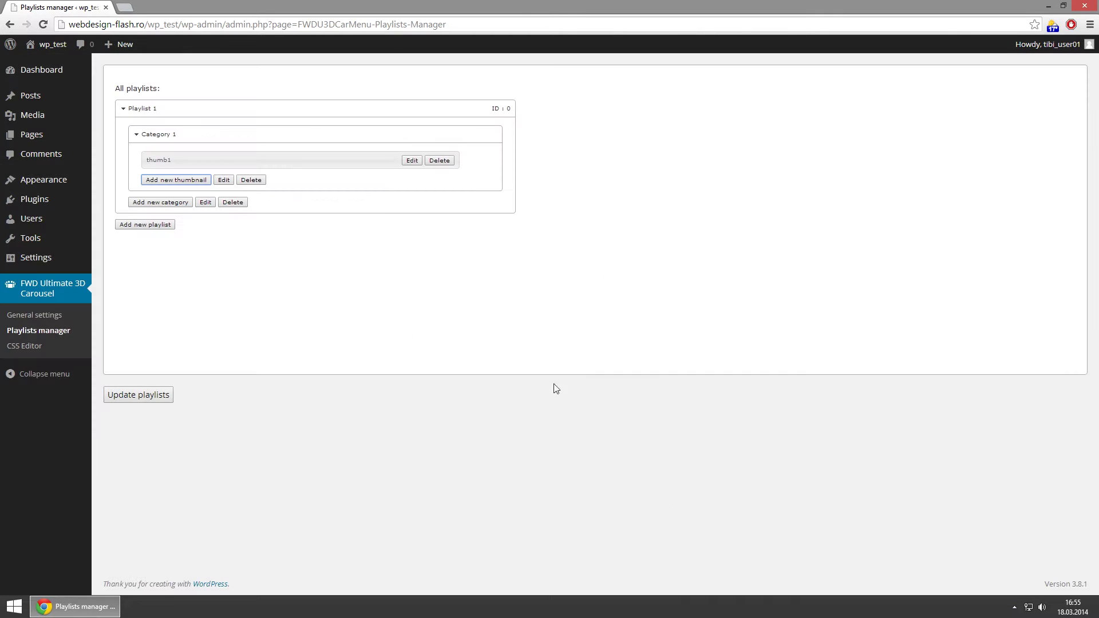
Start a new thumbnail in Category 1 named "thumb2" with 4.jpg from the media library as its image.
left_click(171, 181)
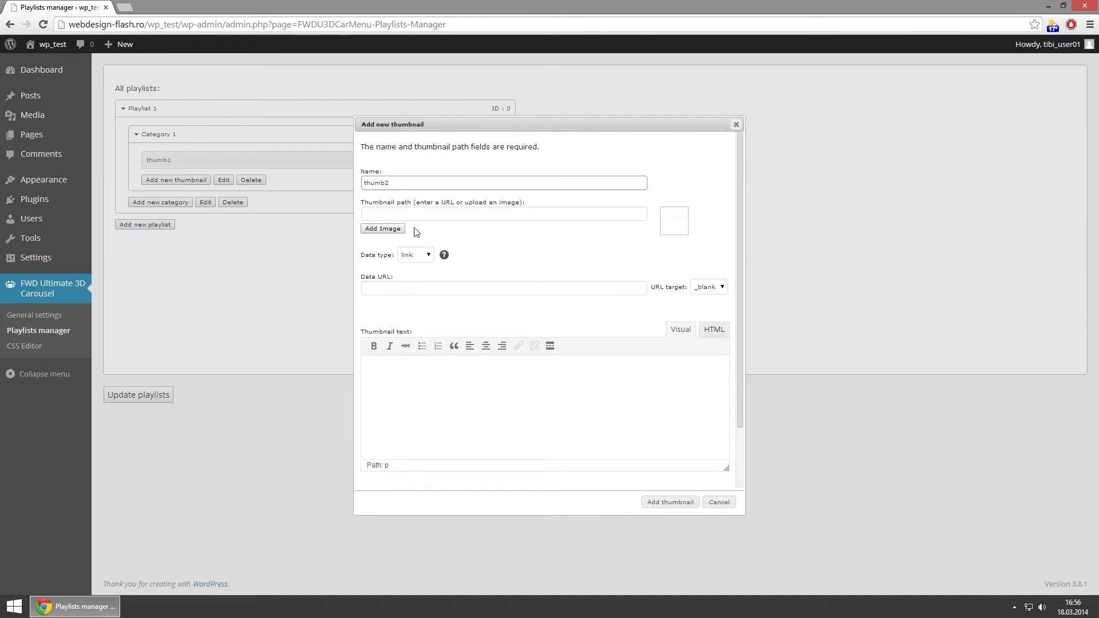
left_click(394, 229)
left_click(204, 178)
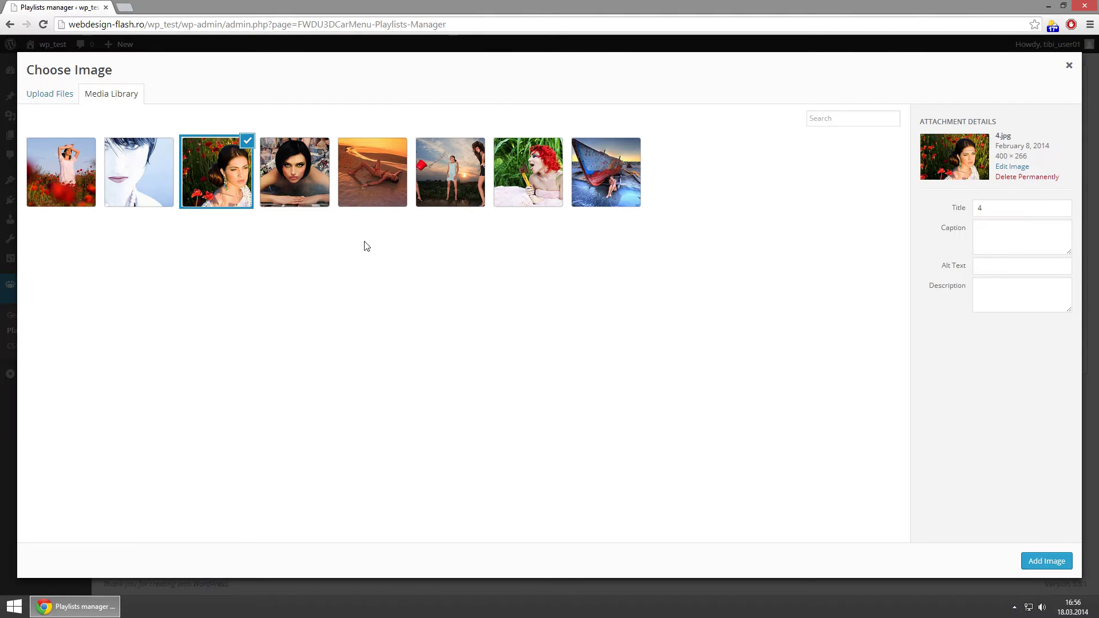
left_click(1046, 561)
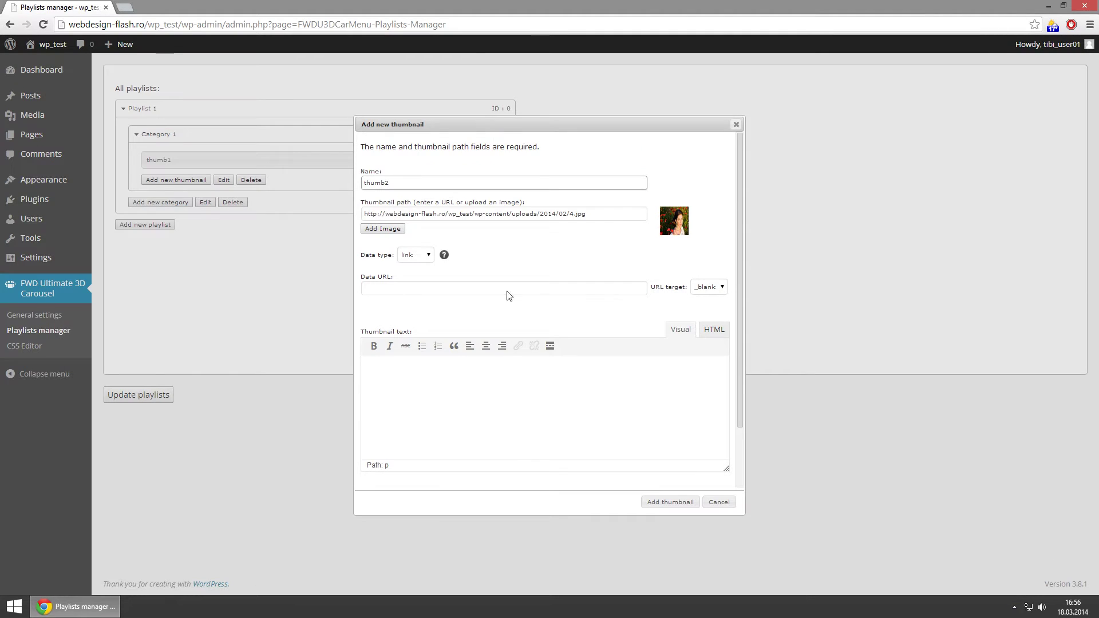
left_click(417, 259)
left_click(431, 275)
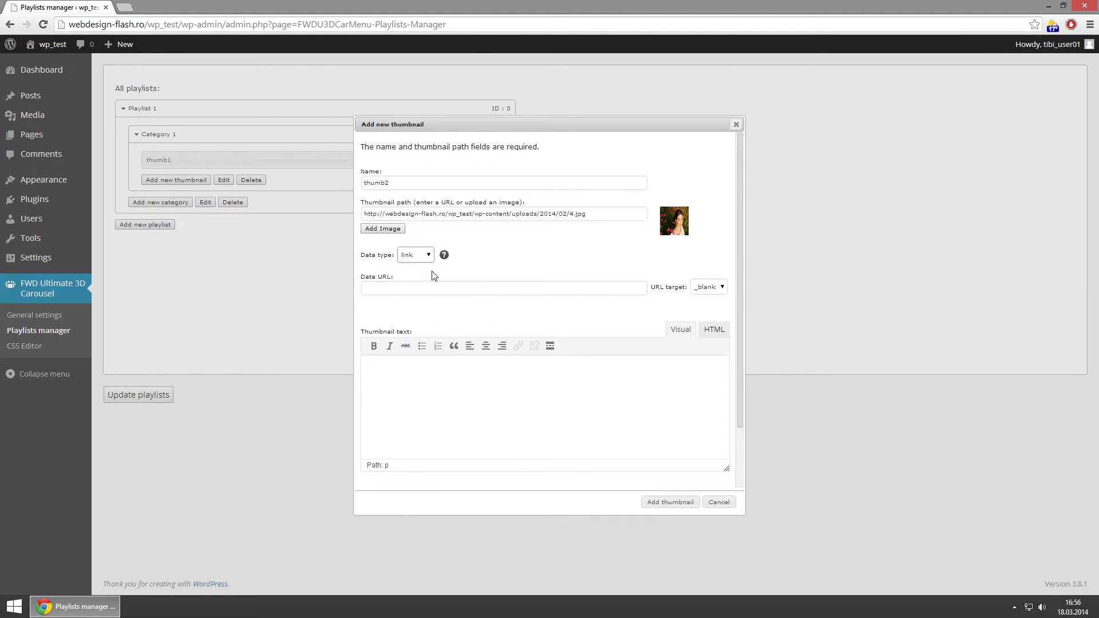
mouse_move(449, 259)
left_click(530, 291)
type("http://www.google.com")
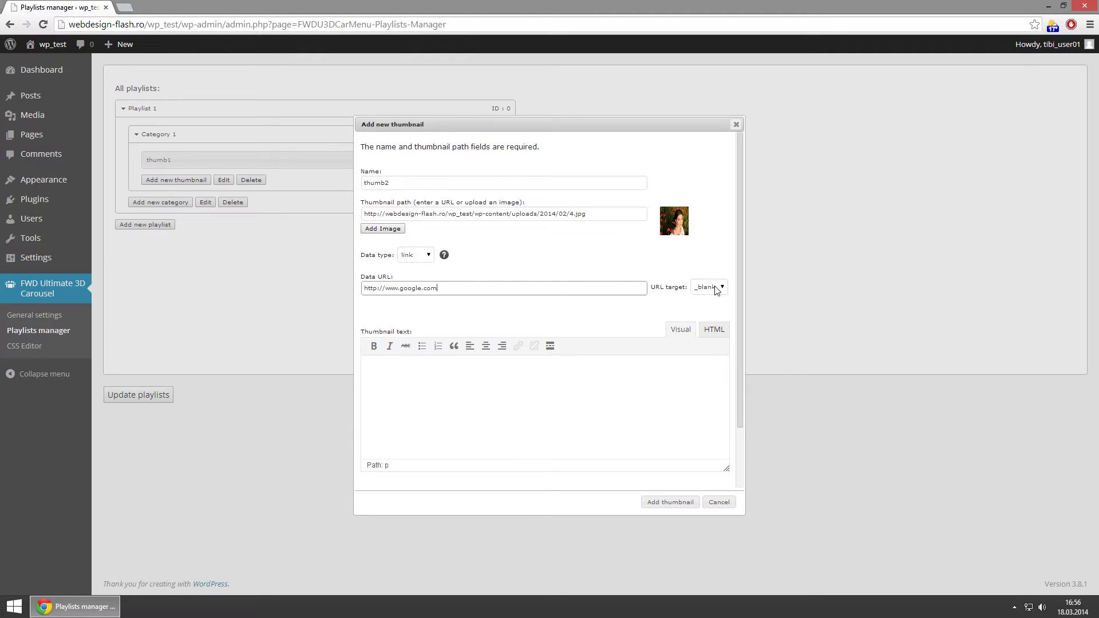
left_click(663, 291)
left_click(714, 308)
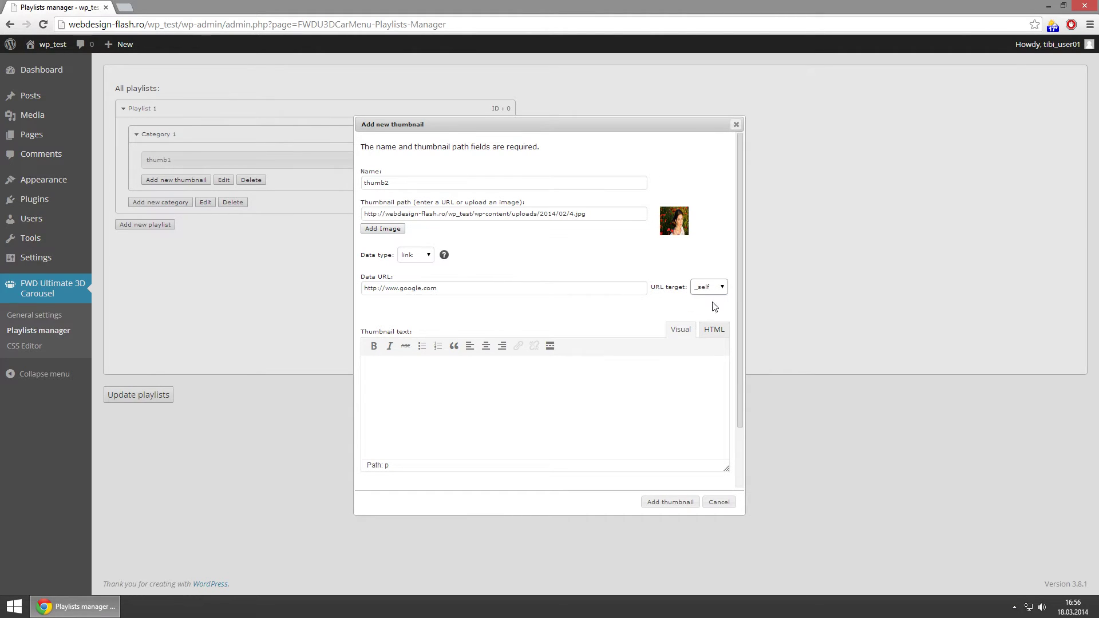
left_click(710, 287)
left_click(706, 298)
Enter "THUMB TITLE" with class largeLabel and "thumb custom text" with class smallLabel as HTML thumbnail text, and add thumb2.
scroll(614, 357, "down", 1)
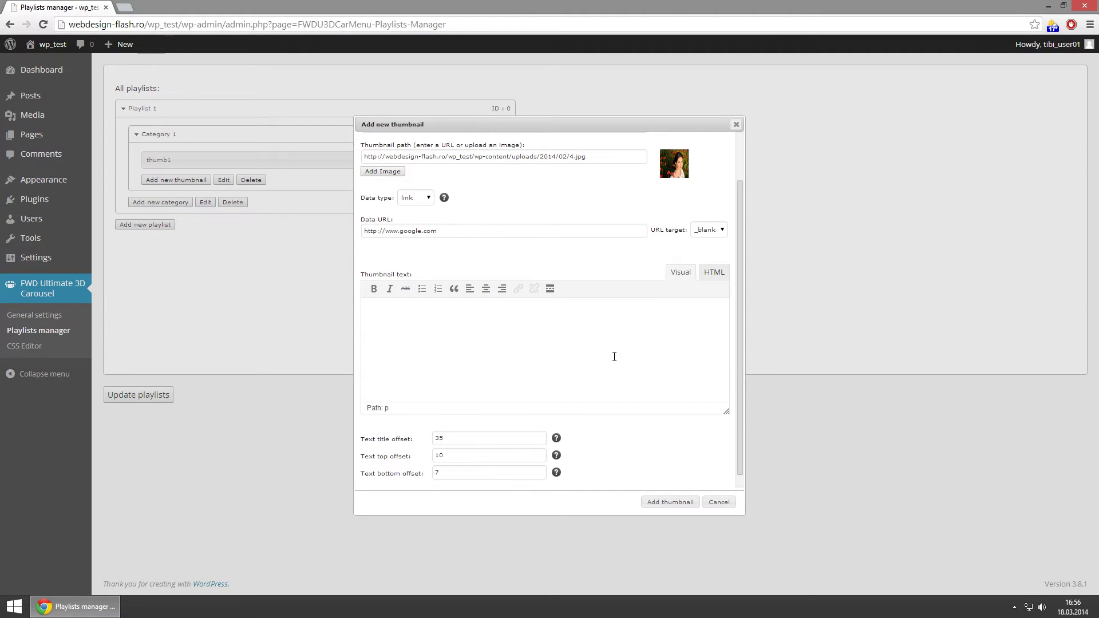
left_click(714, 273)
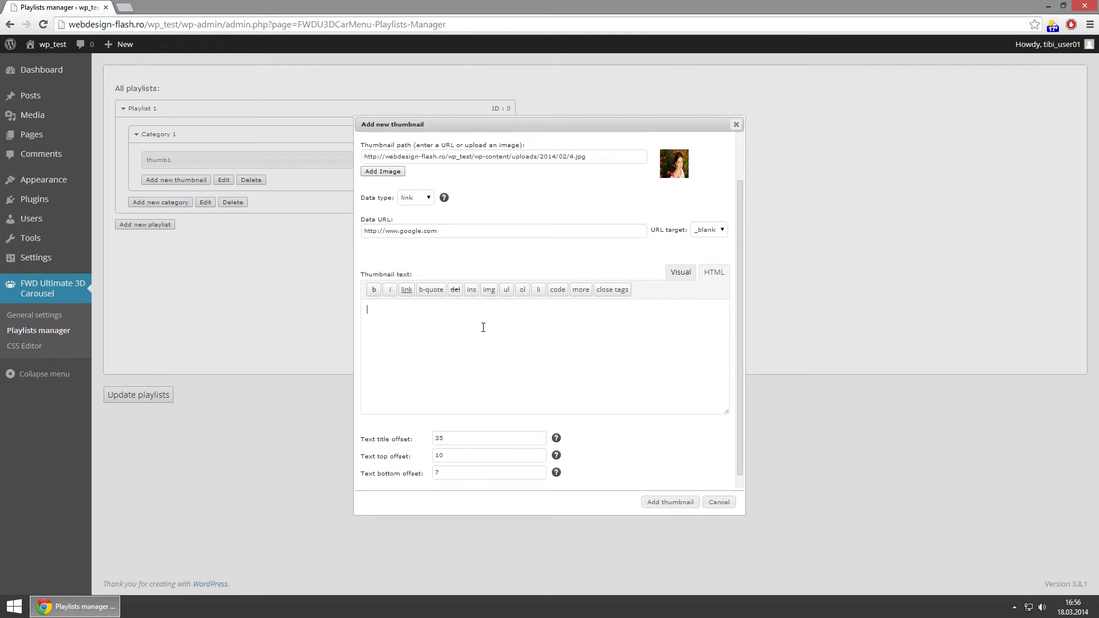
type("<p class=\"largeLabel\">THUMB TITLE</p> <p class=\"smallLabel\">thumb custom text</p>")
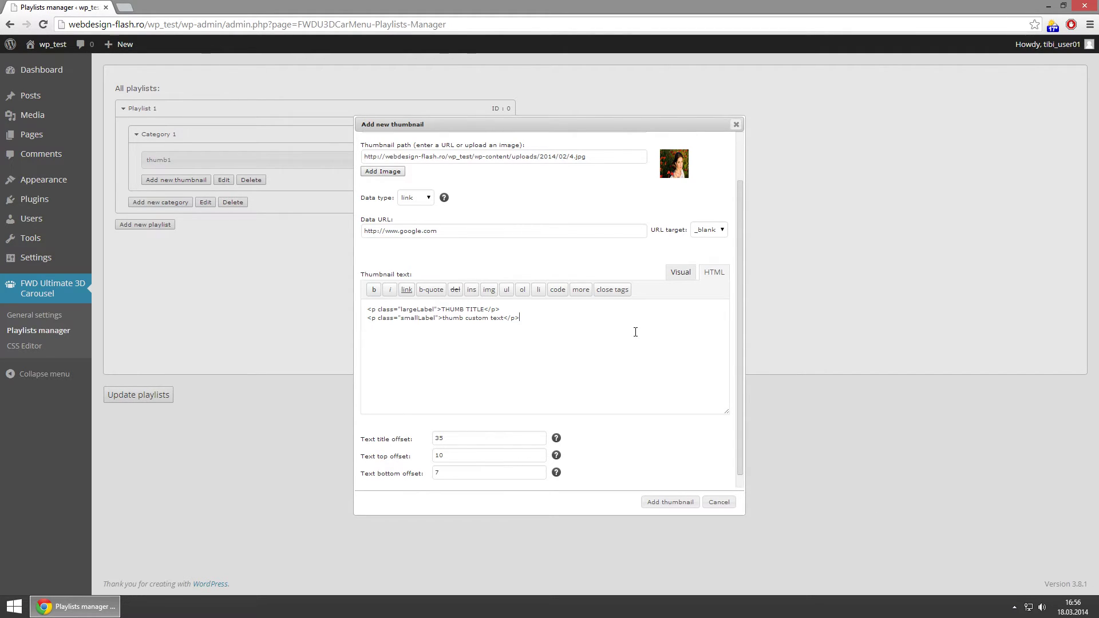
left_click(662, 506)
Start a new thumbnail in Category 1 named "thumb3" with 3.jpg from the media library as its image.
left_click(174, 200)
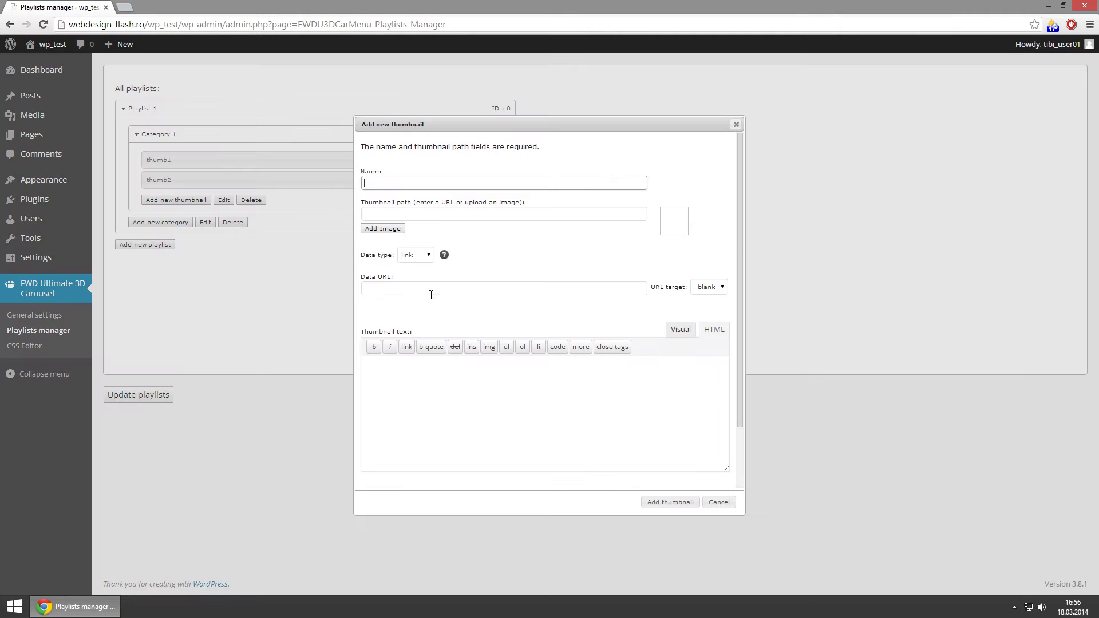
type("thumb3")
left_click(382, 229)
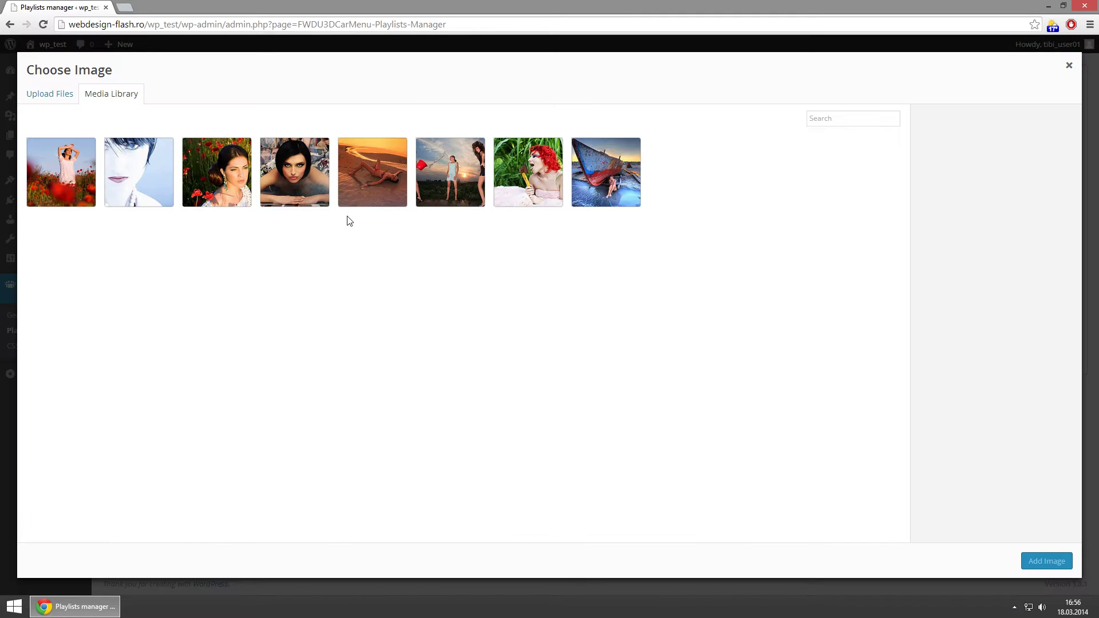
left_click(286, 159)
left_click(1045, 561)
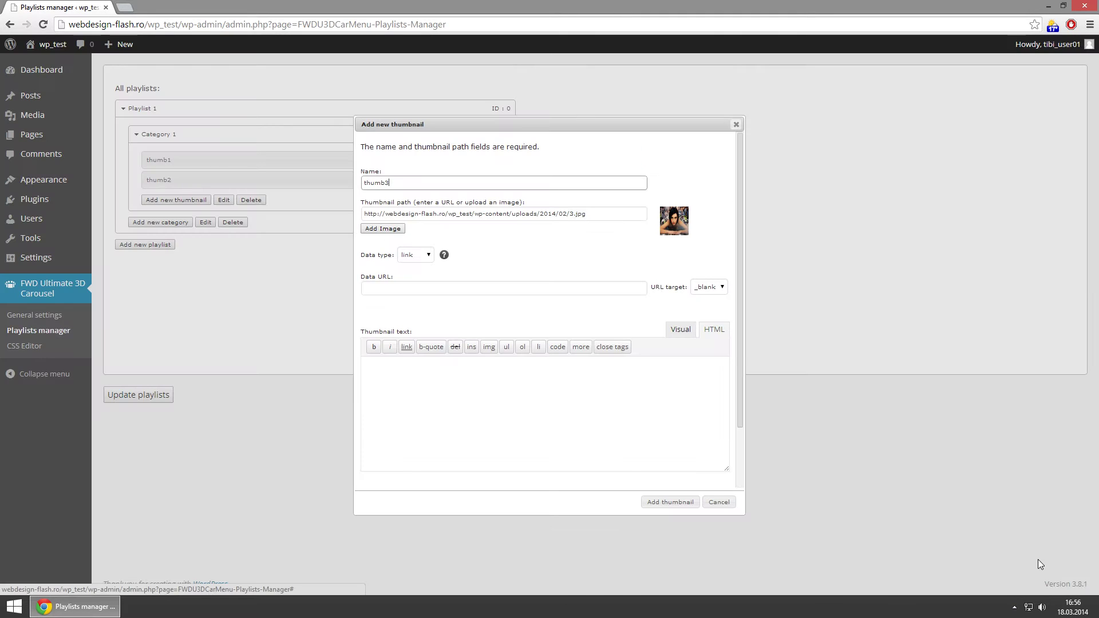
Set thumb3's data type to media, read the data URL help, and use 8.jpg from the media library as the data URL.
left_click(428, 255)
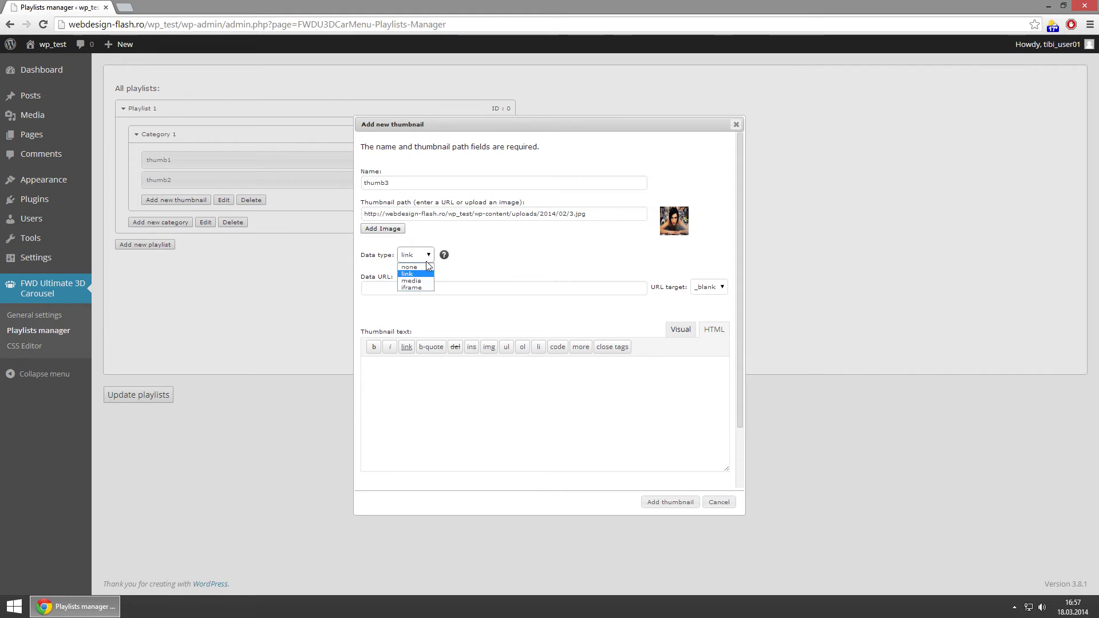
left_click(419, 282)
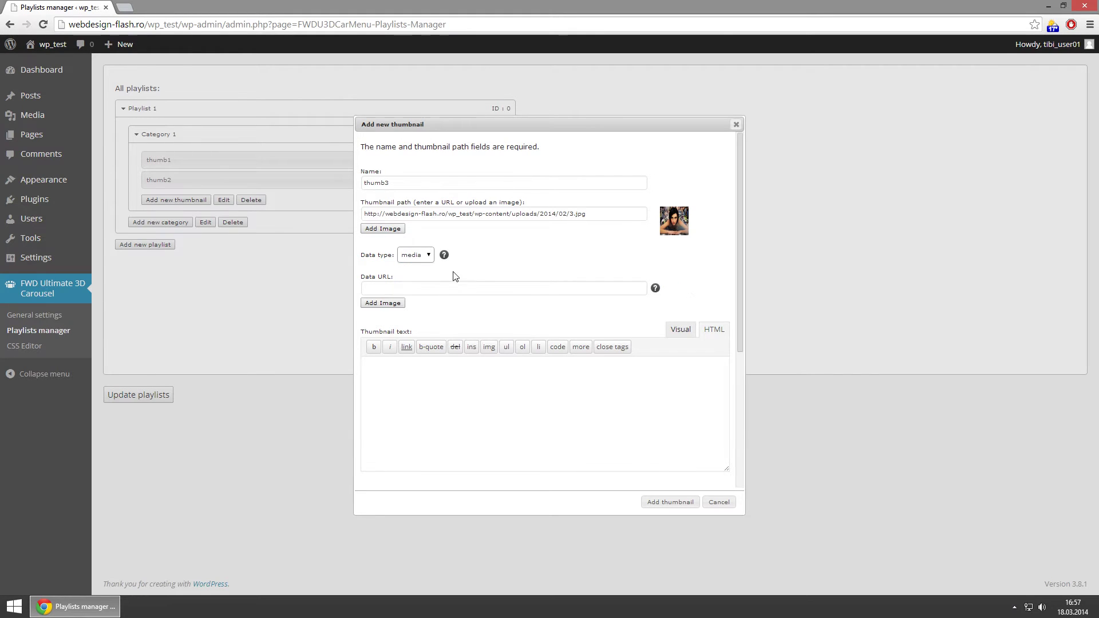
mouse_move(655, 289)
left_click(395, 307)
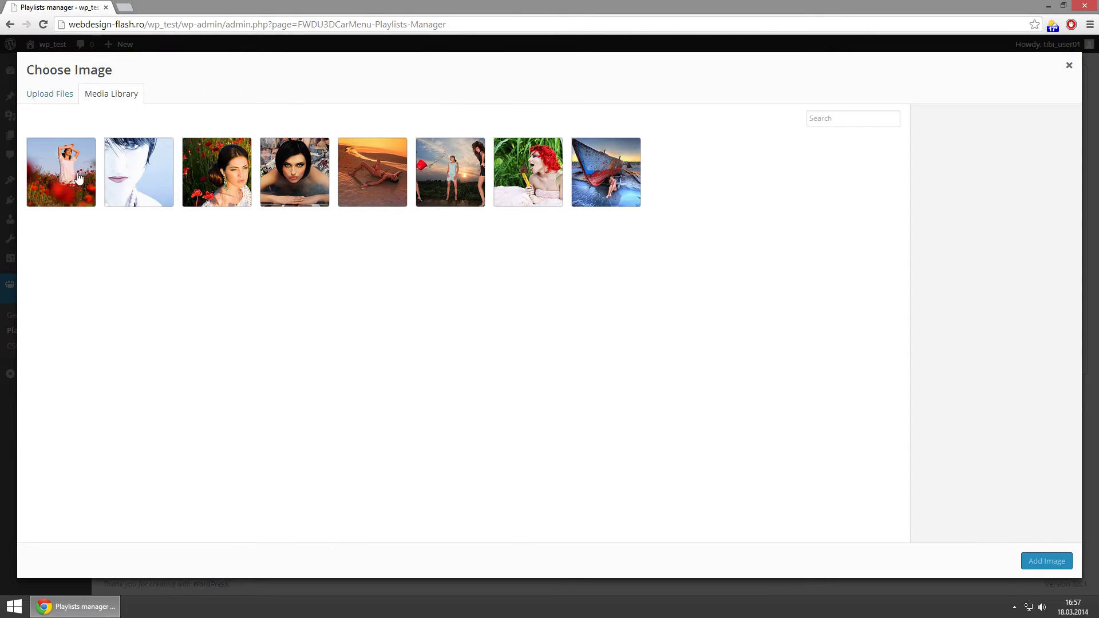
left_click(77, 178)
left_click(1043, 560)
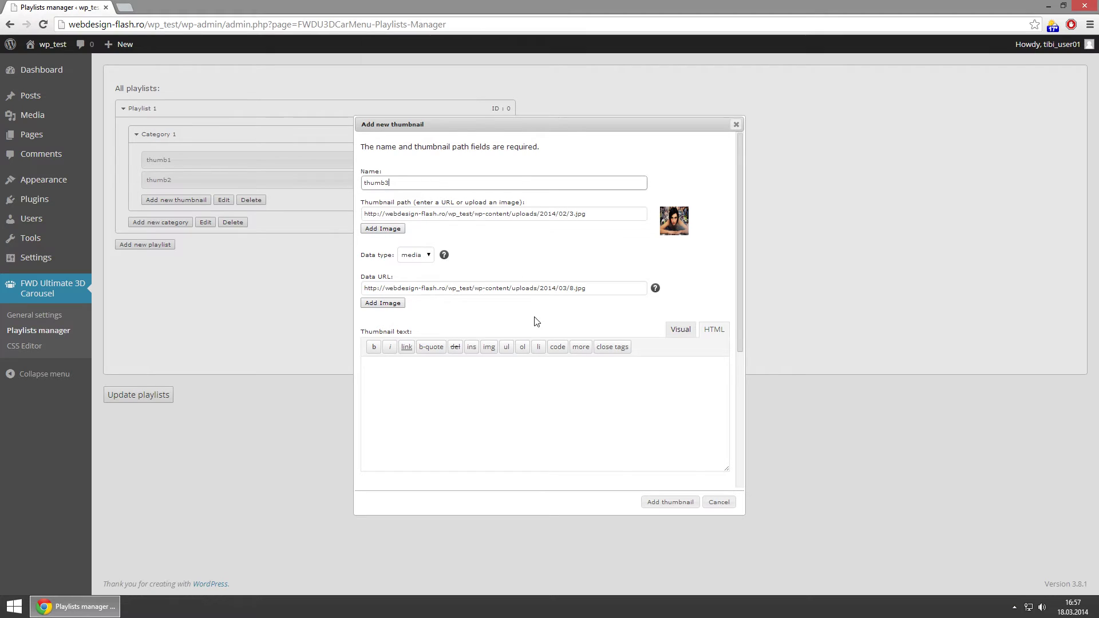
Enter thumb3's HTML thumbnail text with "THUMB TITLE" in class largeLabel and "thumb custom text" in class smallLabel.
left_click(501, 375)
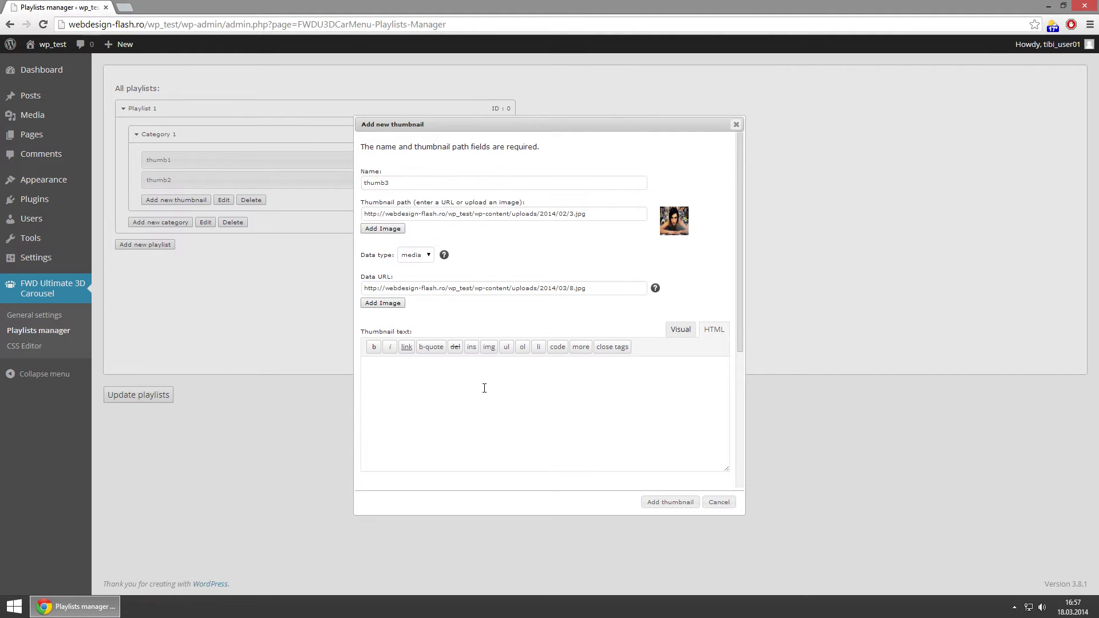
type("<p class=\"largeLabel\">THUMB TITLE</p> <p class=\"smallLabel\">thumb custom text</p>")
scroll(538, 399, "down", 2)
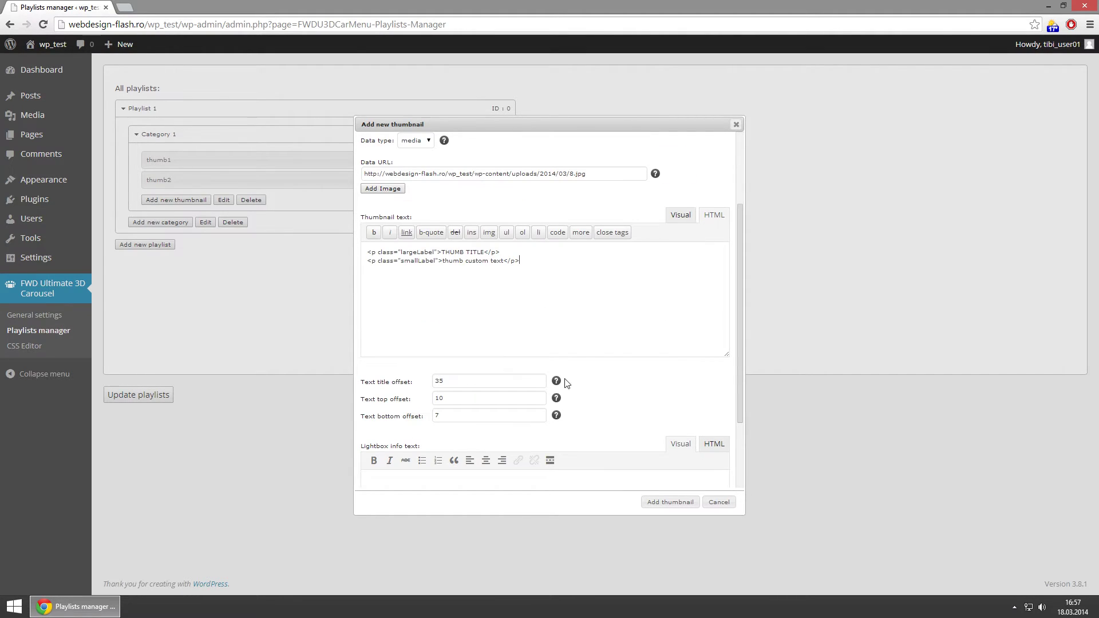
Enter "LIGHTBOX INFO HEADER" and, as a separate paragraph, "lightbox info text" as thumb3's lightbox info text.
scroll(628, 399, "down", 2)
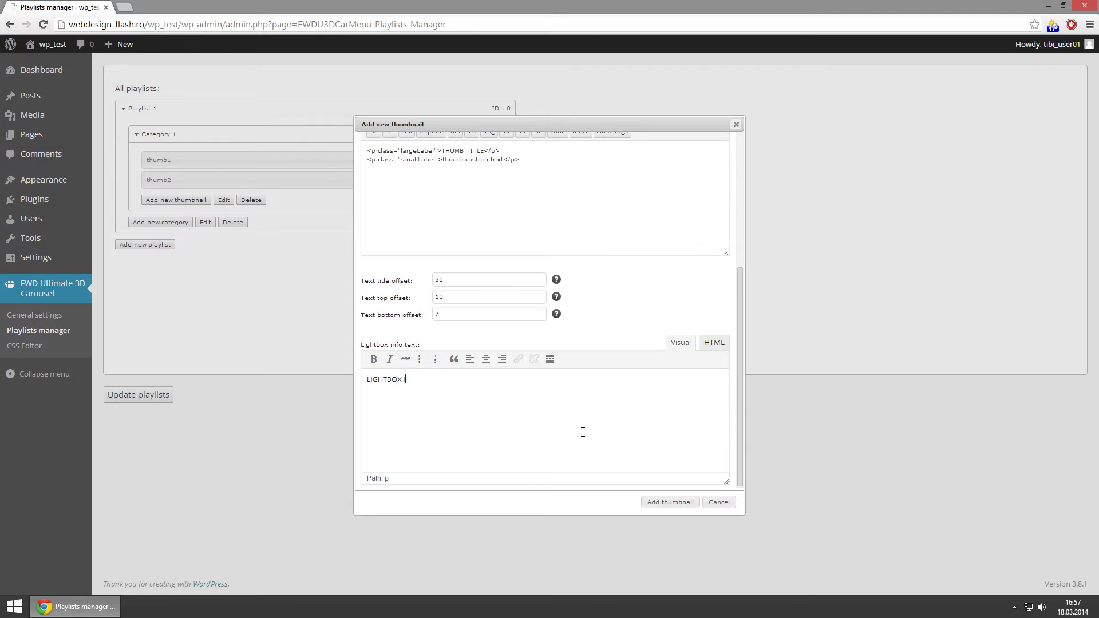
type("NFO HEADER</p> <p>")
type("lightbox in")
type("fo text")
In the lightbox info text's HTML, give the header paragraph the class "mediaDescriptionHeader".
left_click(713, 344)
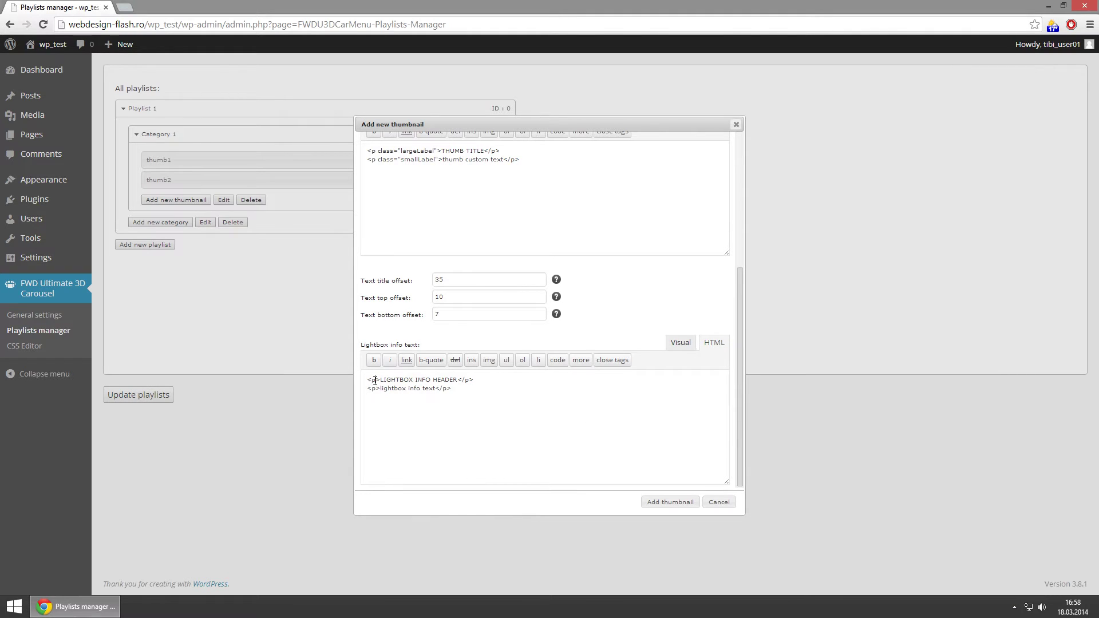
type("class=")
type("\"\"")
type("mediaDe")
type("scription")
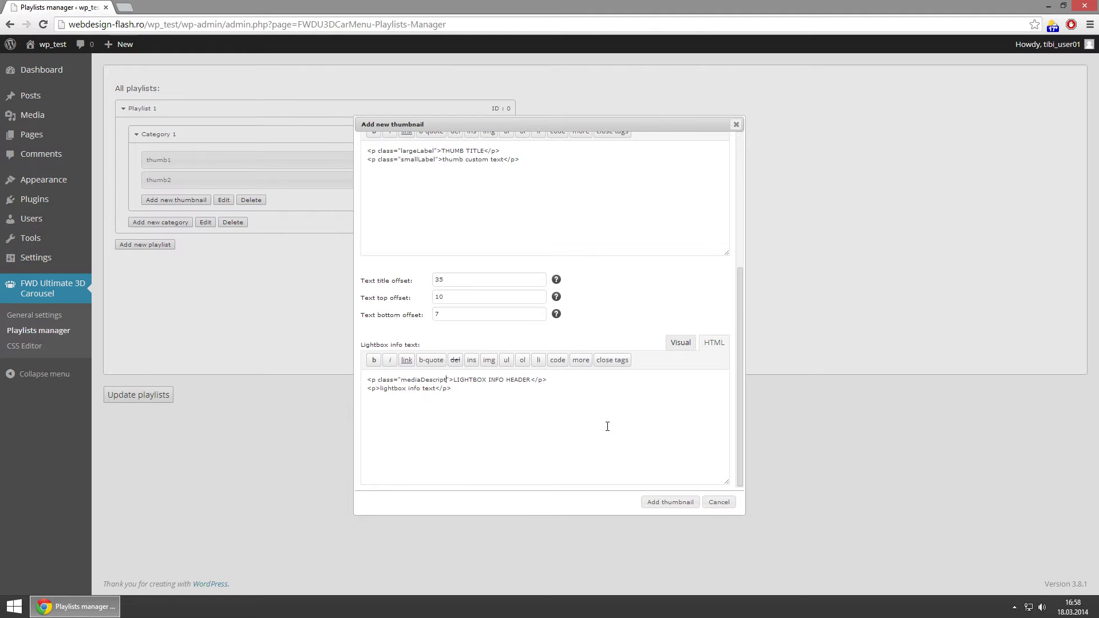
type("Header")
Give the "lightbox info text" paragraph the class "mediaDescriptionText", check the text in both editor views, and add thumb3 to Category 1.
left_click(378, 389)
type("=")
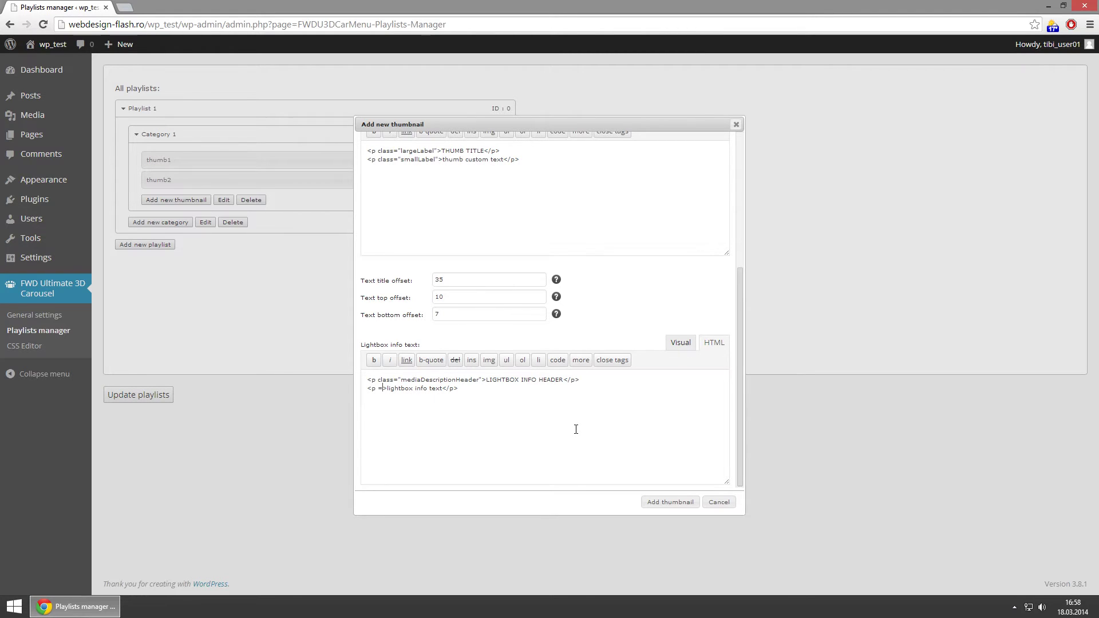
key("BackSpace")
type("class=")
type("\"\"")
type("mediaDe")
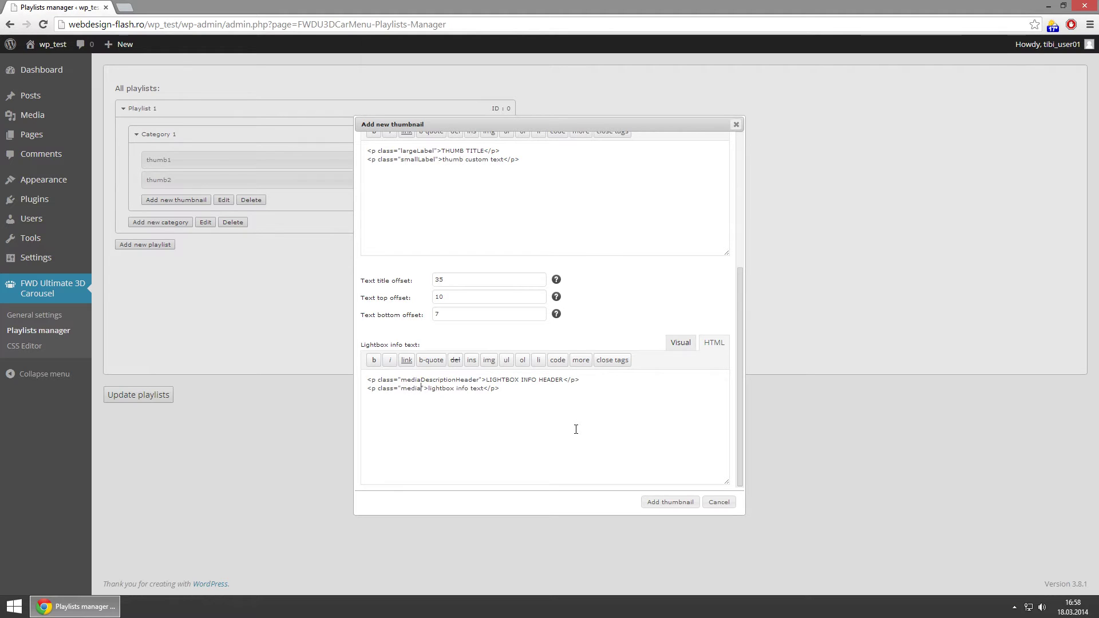
type("scriptionText")
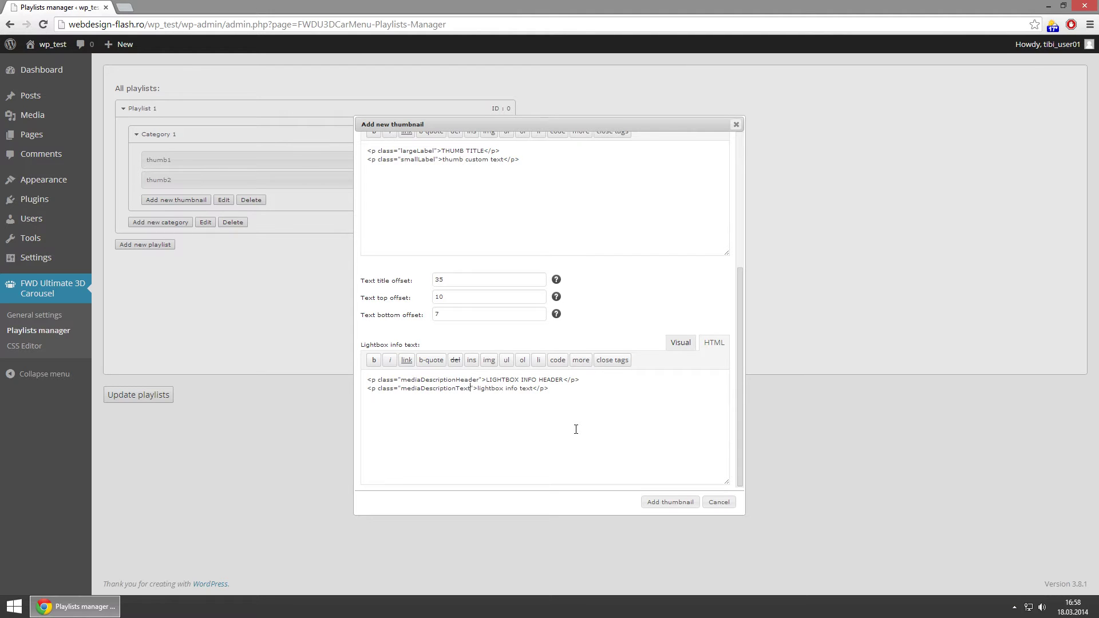
scroll(626, 366, "up", 2)
scroll(626, 363, "down", 2)
left_click(682, 343)
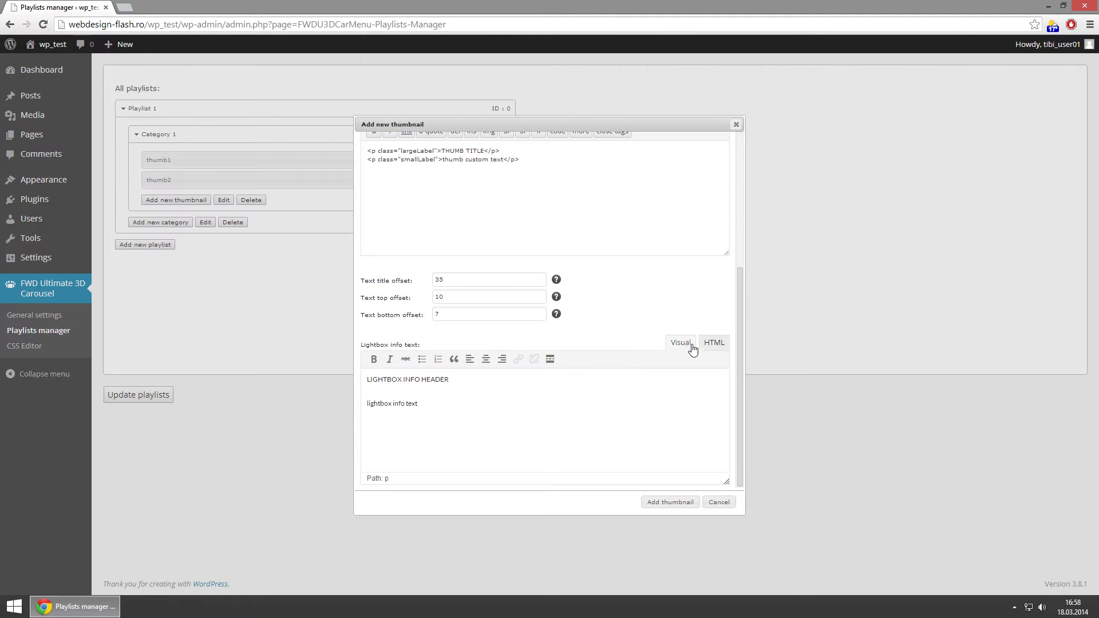
left_click(720, 346)
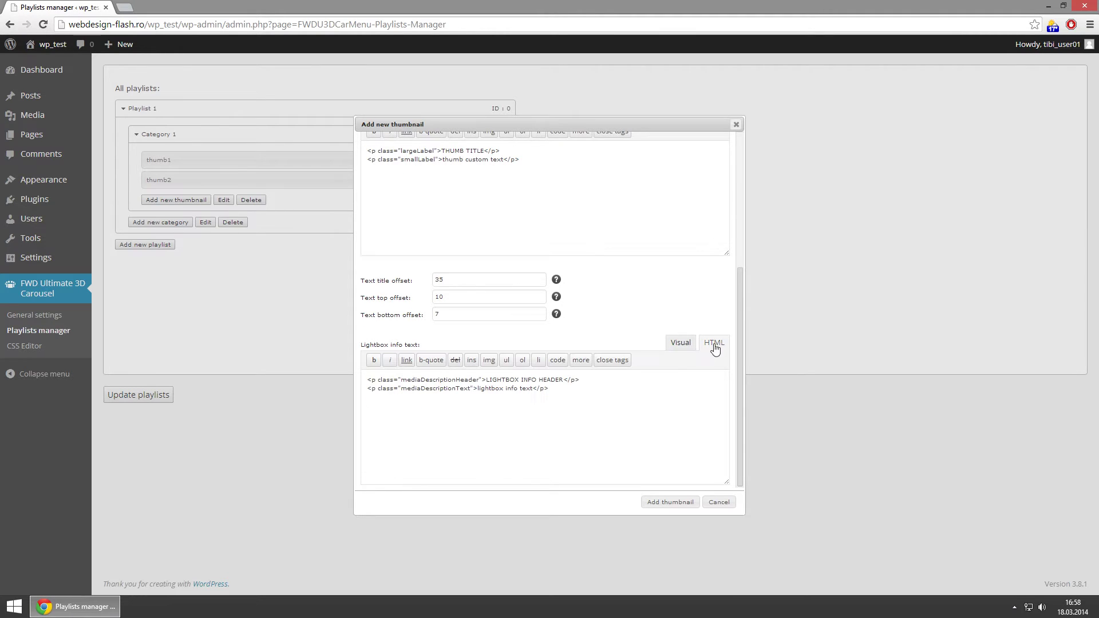
left_click(667, 502)
Start a new thumbnail in Category 1 named "thumb4" with 2.jpg from the media library as its image.
left_click(180, 220)
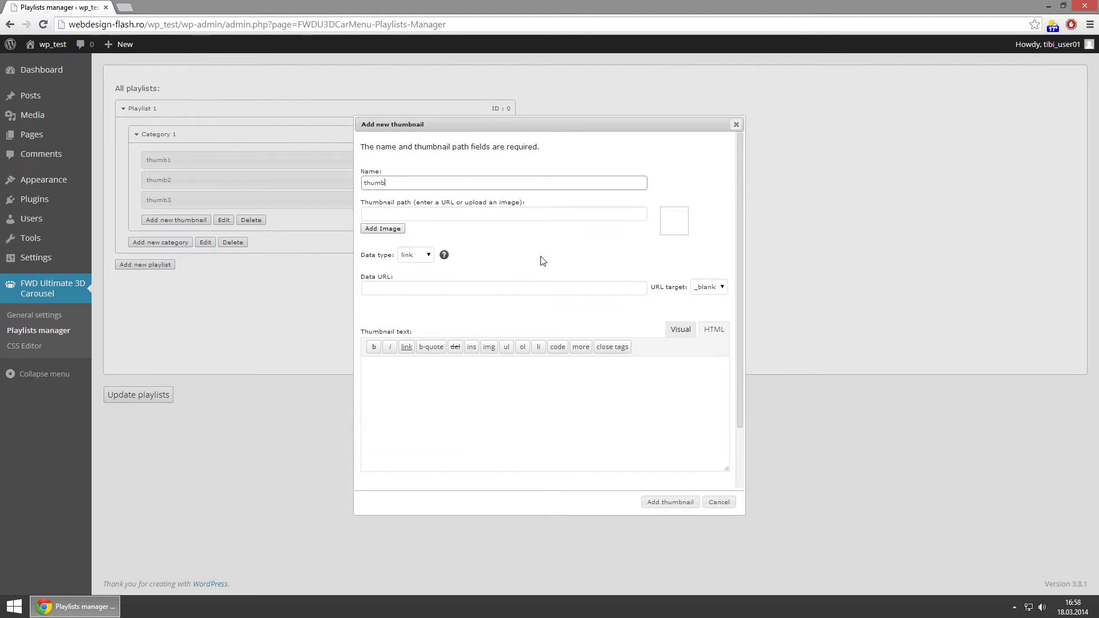
type("thumb4")
left_click(382, 228)
left_click(369, 174)
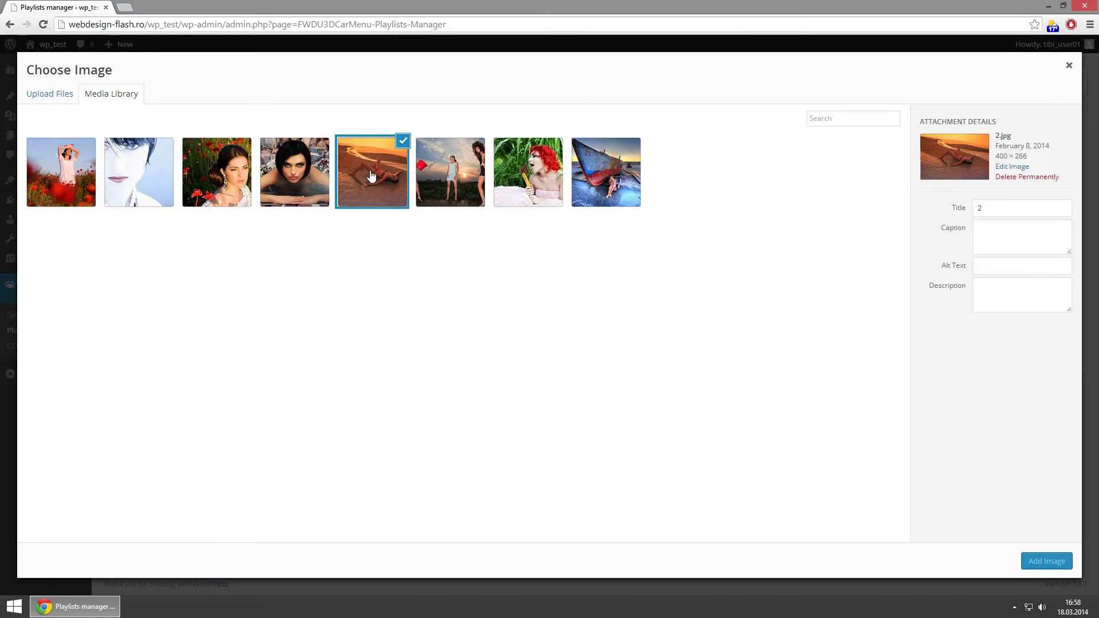
left_click(1043, 560)
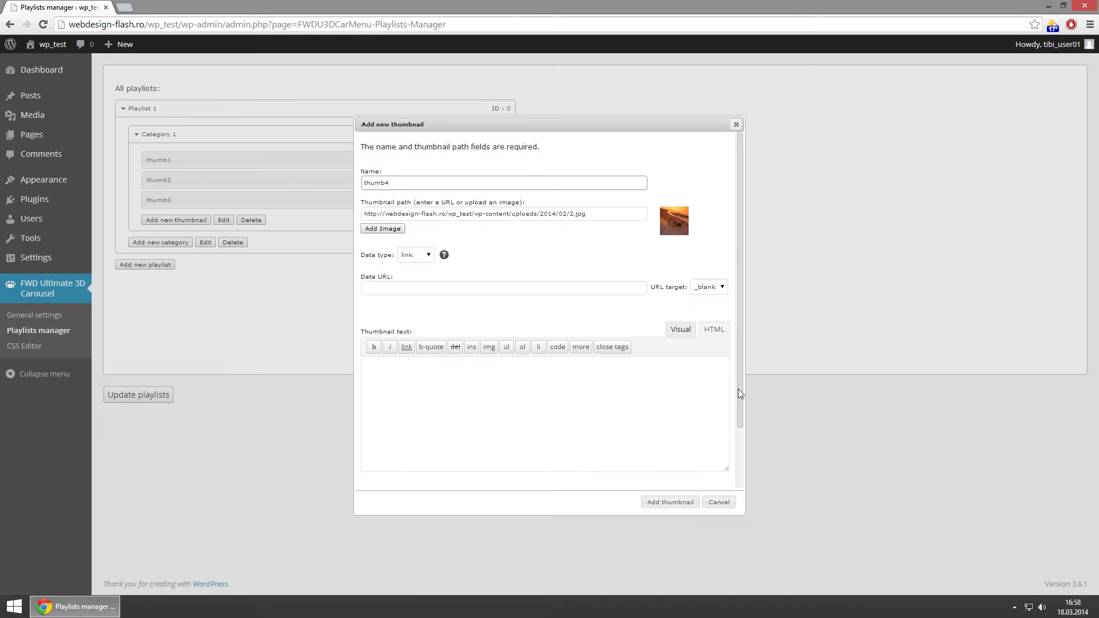
left_click(427, 256)
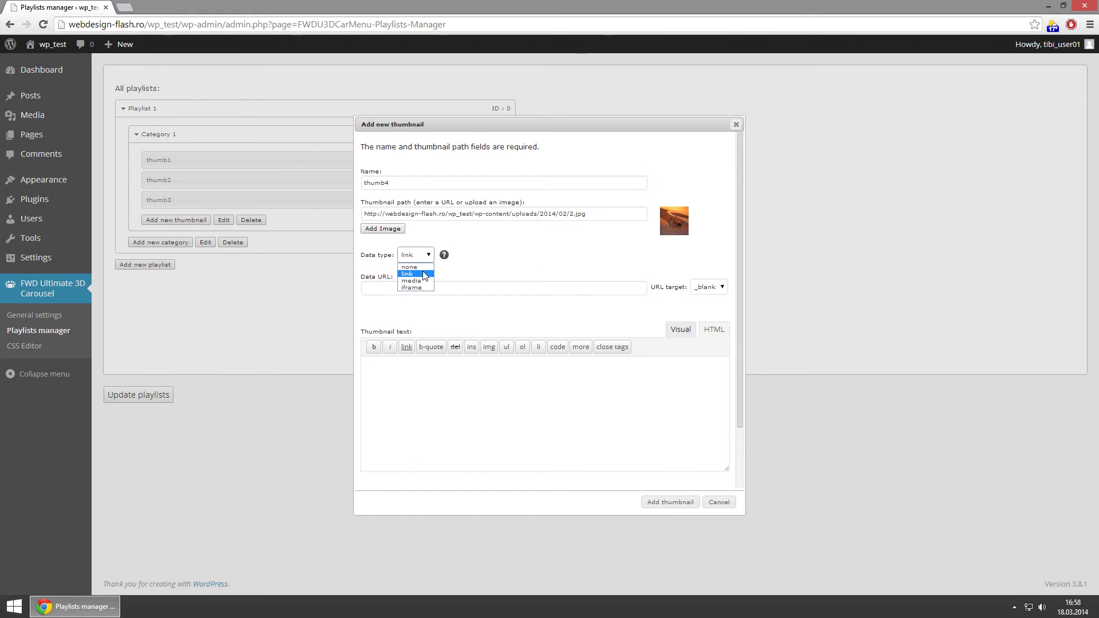
left_click(422, 284)
left_click(424, 286)
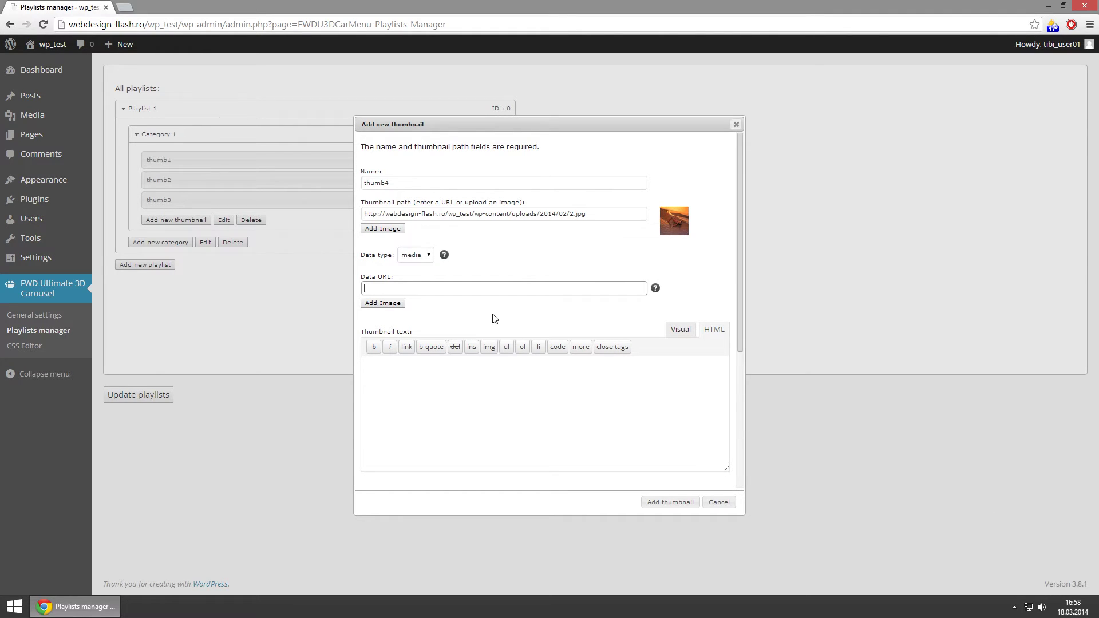
type("http://www.youtube.com/watch?v=v7POb8zrb6M")
Enter HTML paragraphs "THUMB TITLE" with class "largeLabel" and "thumb custom text" with class "smallLabel" as thumb4's thumbnail text.
left_click(512, 378)
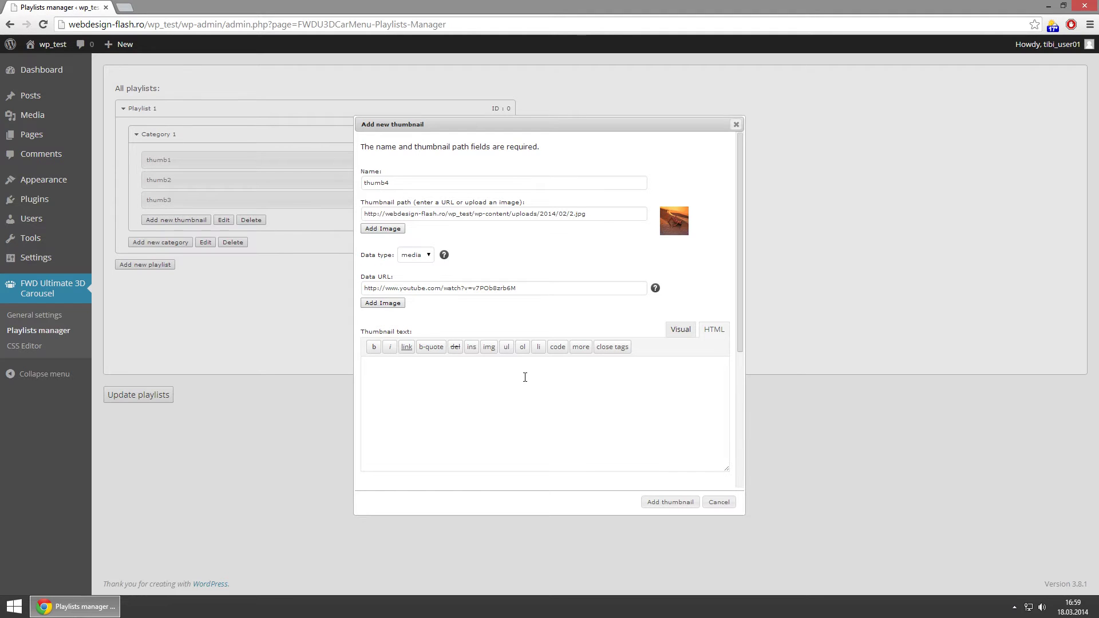
scroll(524, 377, "down", 1)
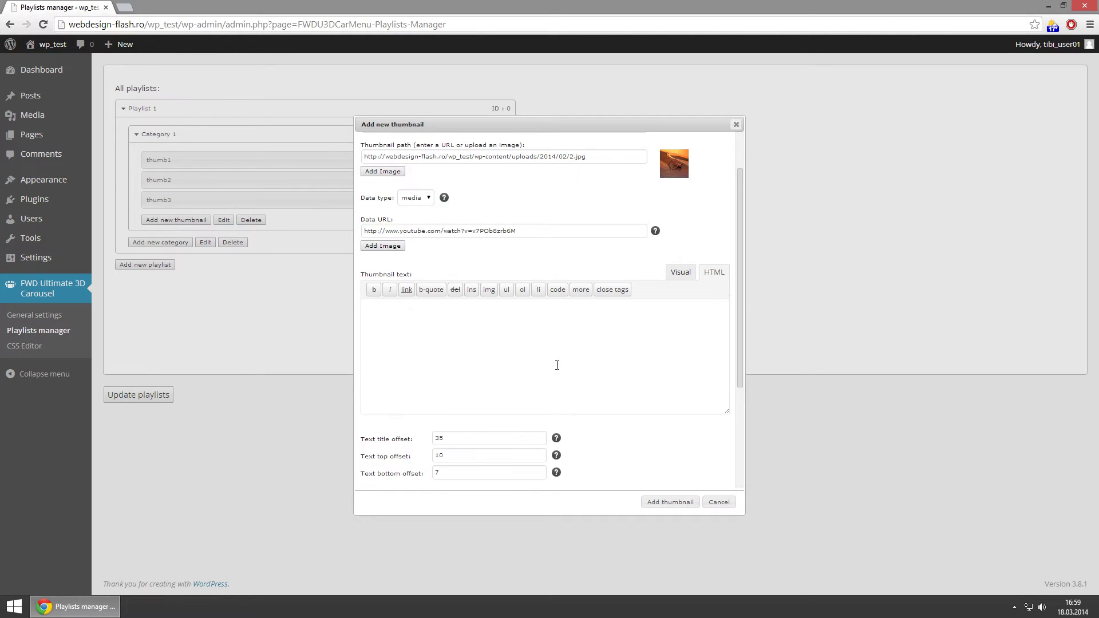
type("<p class=\"largeLabel\">THUMB TITLE</p> <p class=\"smallLabel\">thumb custom text</p>")
Give thumb4 the lightbox info paragraphs "LIGHTBOX INFO HEADER" (class "mediaDescriptionHeader") and "lightbox info text" (class "mediaDescriptionText") in HTML, and add it to Category 1.
scroll(648, 438, "down", 3)
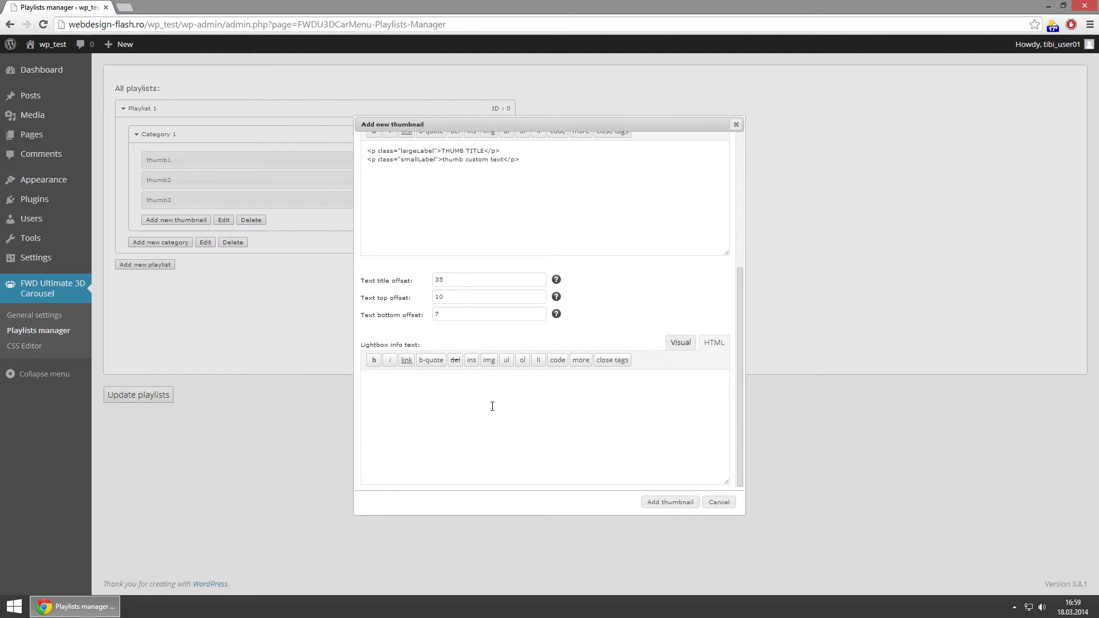
type("<p class=\"mediaDescriptionHeader\">LIGHTBOX INFO HEADER</p> <p class=\"mediaDescriptionText\">lightbox info text</p>")
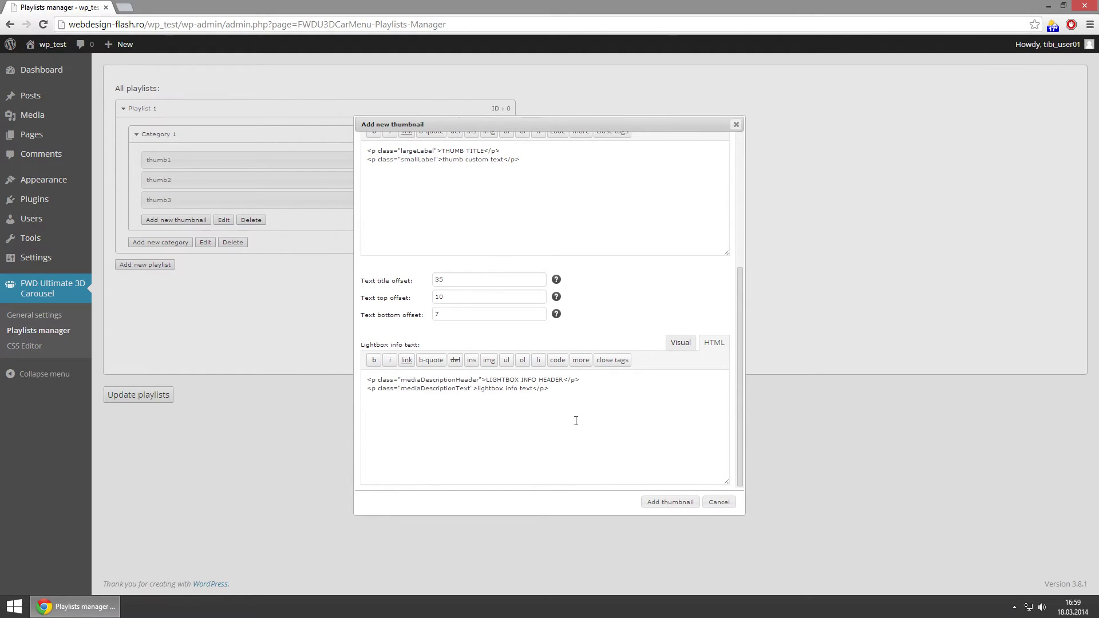
left_click(670, 502)
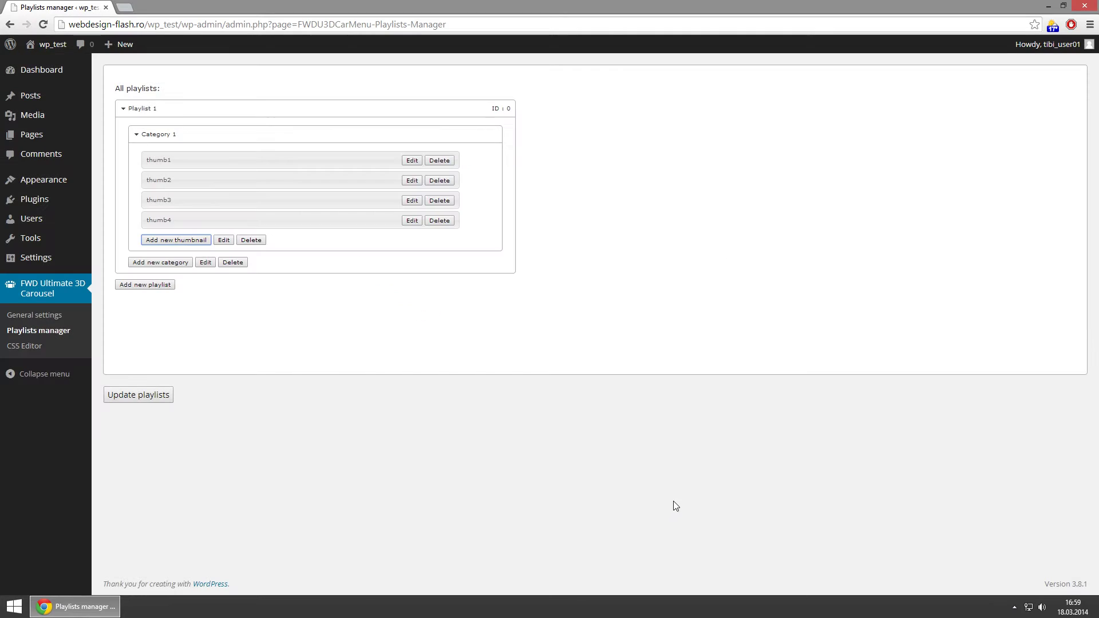
Start a new thumbnail in Category 1 named "thumb5" with 1.jpg from the media library as its image.
left_click(195, 241)
type("thum")
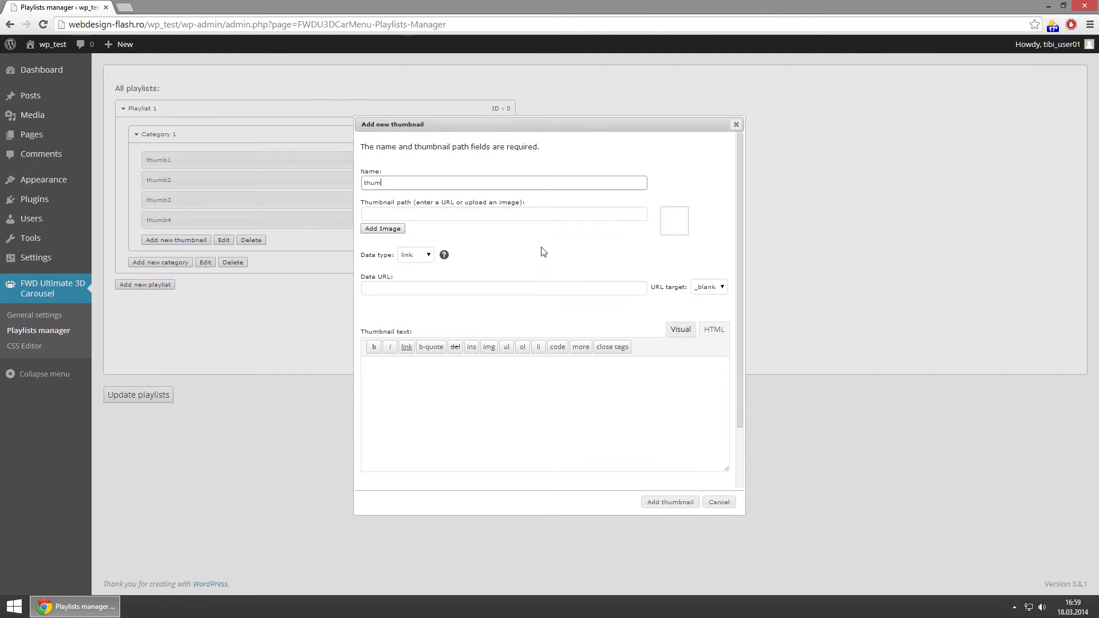
type("b5")
left_click(382, 229)
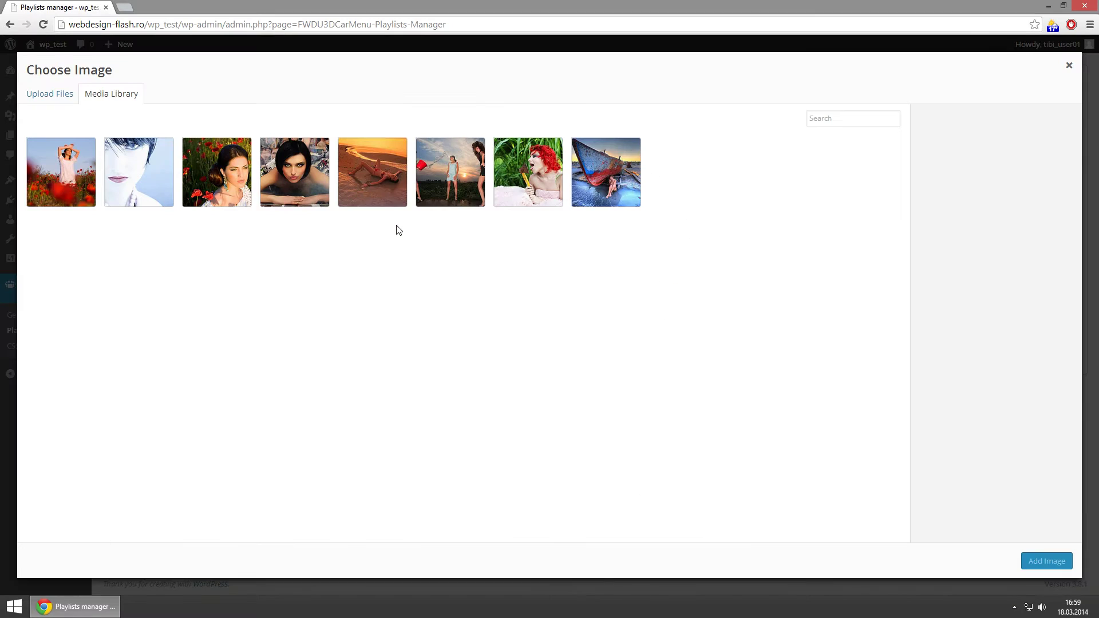
left_click(444, 178)
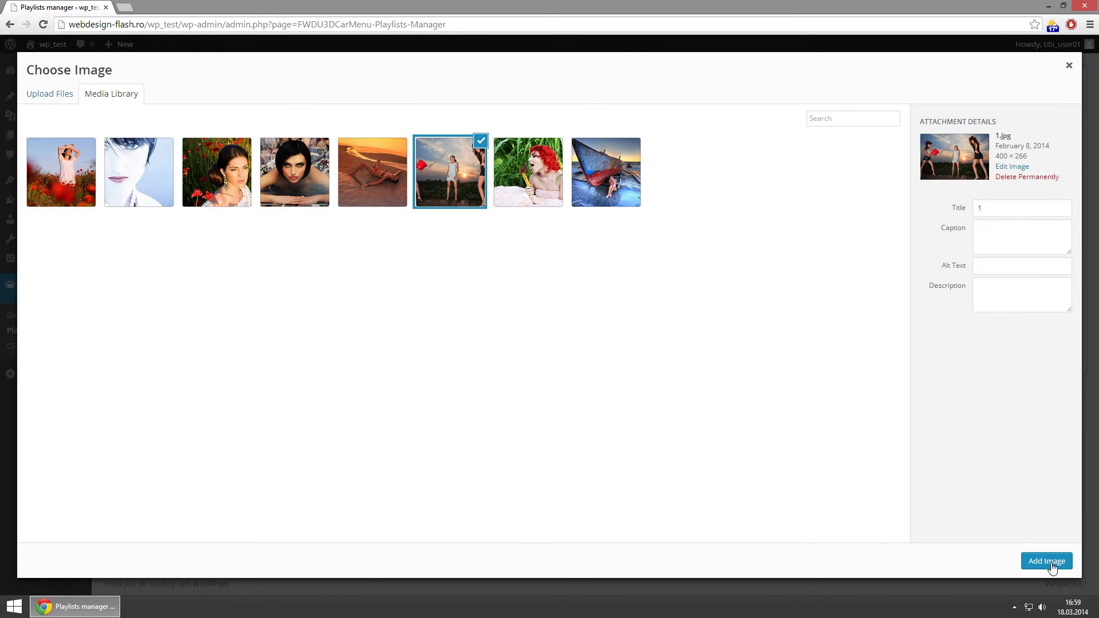
left_click(1046, 560)
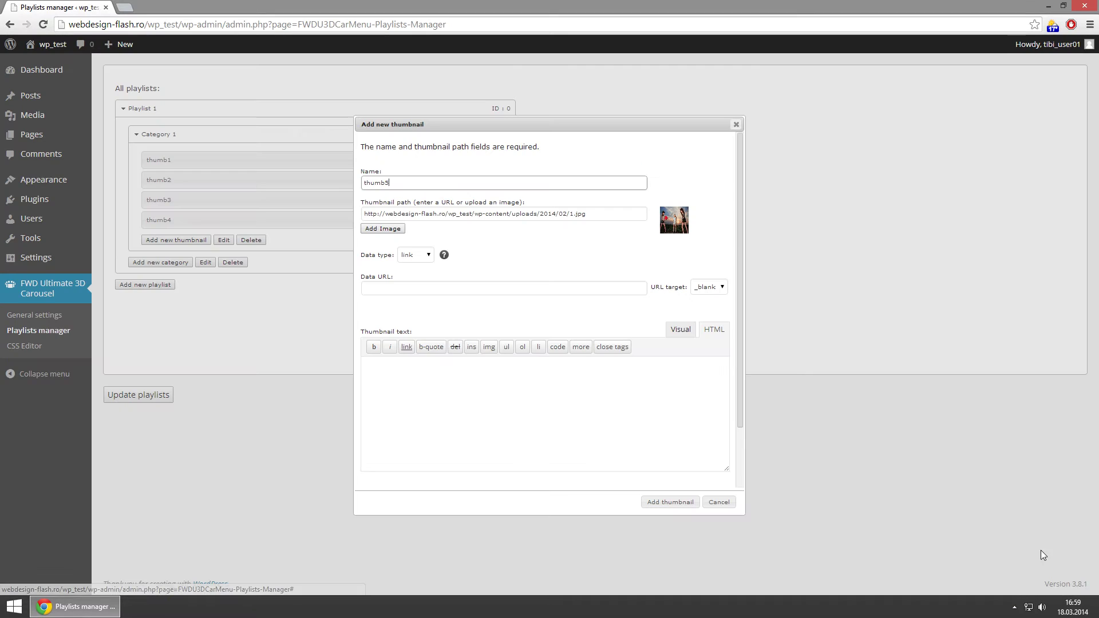
left_click(428, 256)
left_click(426, 281)
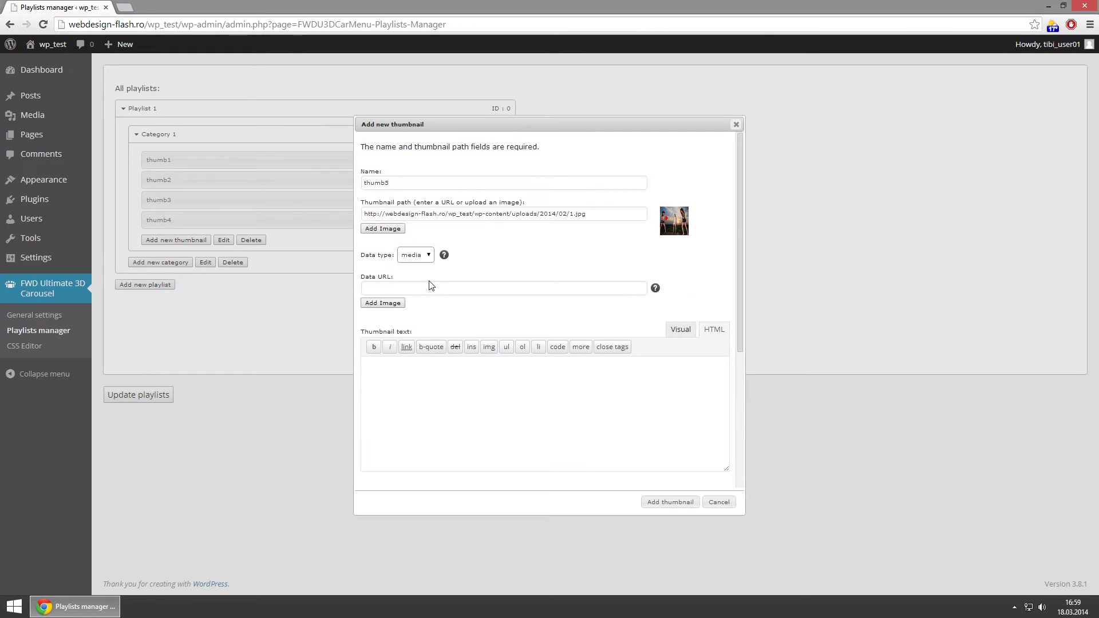
left_click(437, 288)
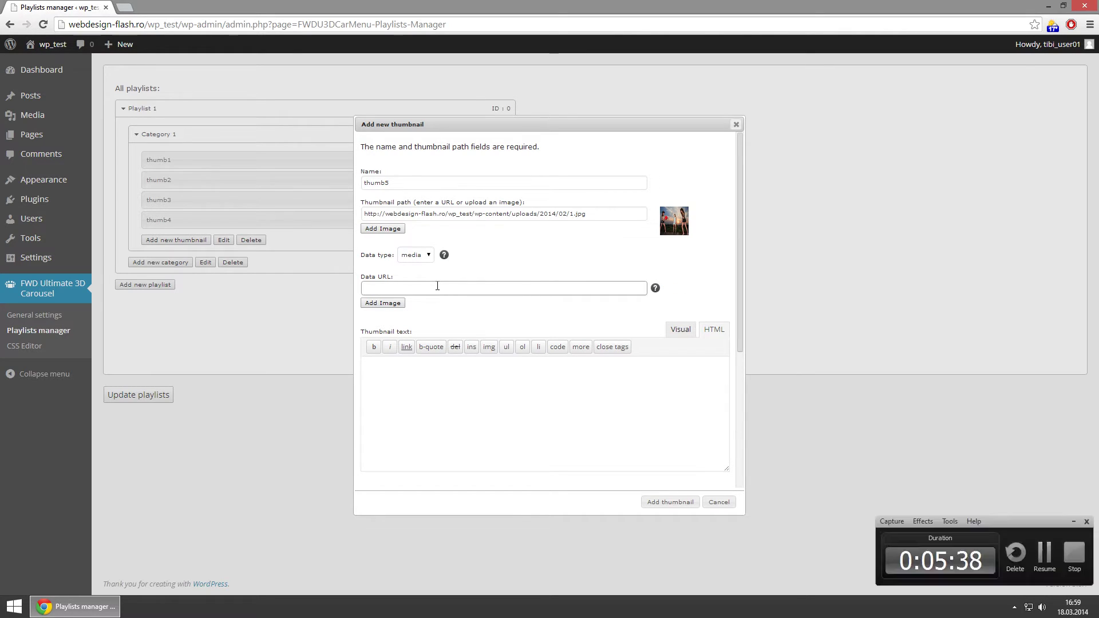
type("http://vimeo.com/84527359")
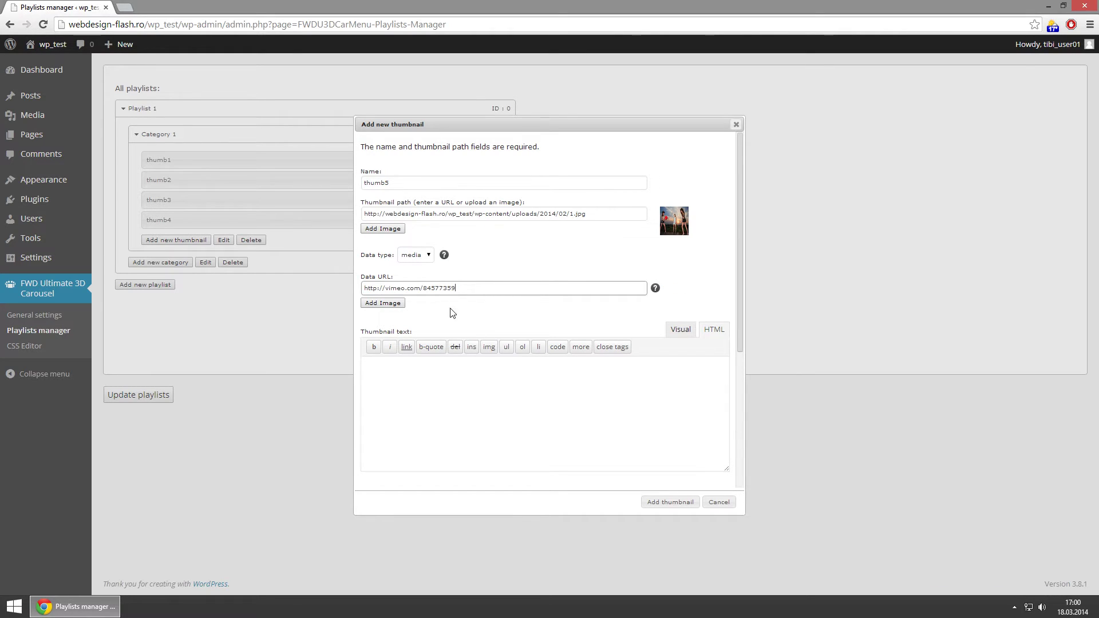
Enter HTML paragraphs "THUMB TITLE" with class "largeLabel" and "thumb custom text" with class "smallLabel" as thumb5's thumbnail text.
left_click(501, 382)
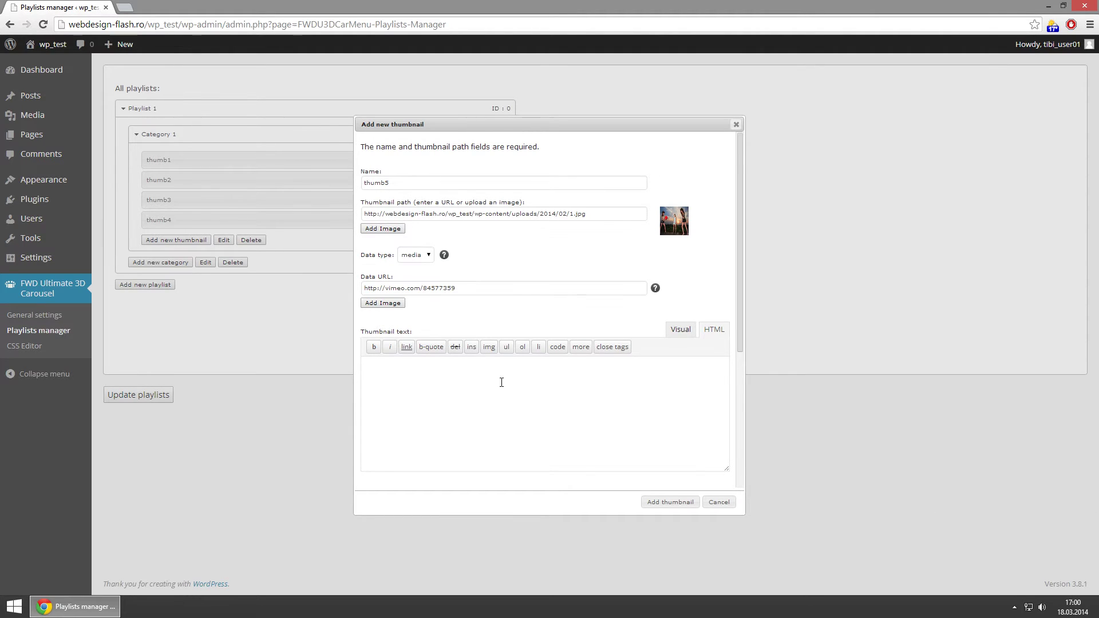
type("<p class=\"largeLabel\">THUMB TITLE</p> <p class=\"smallLabel\">thumb custom text</p>")
Give thumb5 the lightbox info paragraphs "LIGHTBOX INFO HEADER" (class "mediaDescriptionHeader") and "lightbox info text" (class "mediaDescriptionText") in HTML, and add it to Category 1.
scroll(534, 395, "down", 2)
scroll(534, 395, "down", 2)
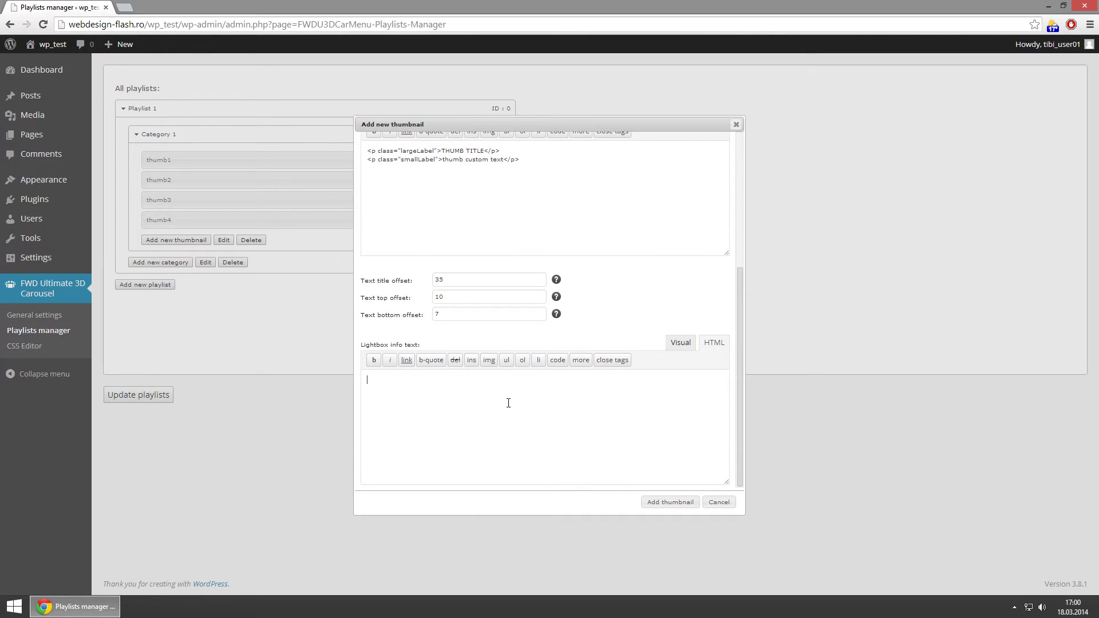
type("<p class=\"mediaDescriptionHeader\">LIGHTBOX INFO HEADER</p> <p class=\"mediaDescriptionText\">lightbox info text</p>")
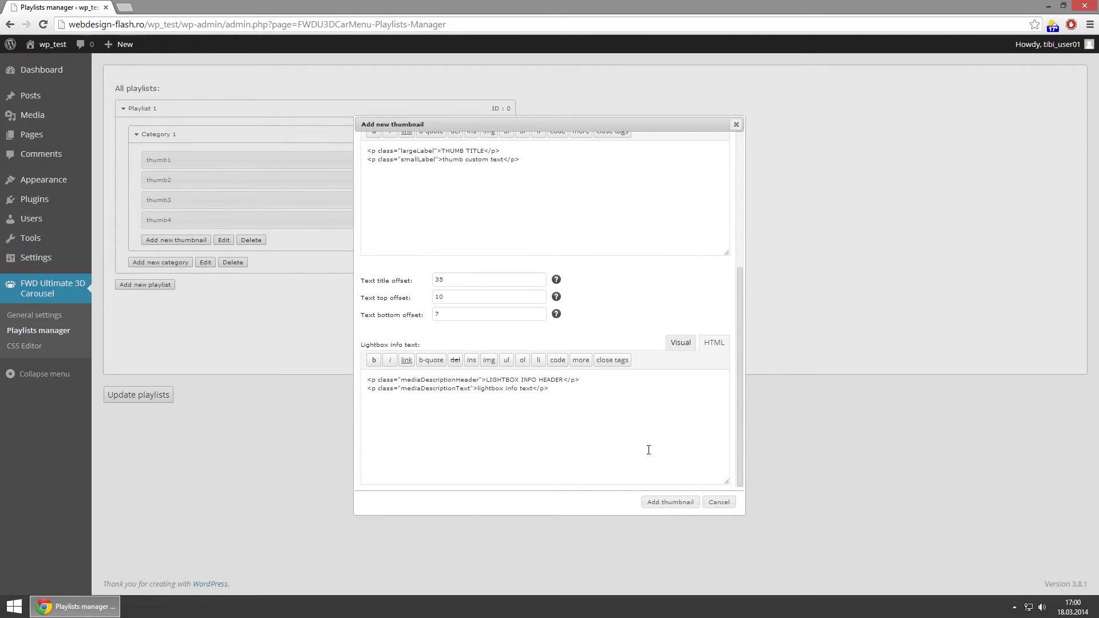
left_click(675, 502)
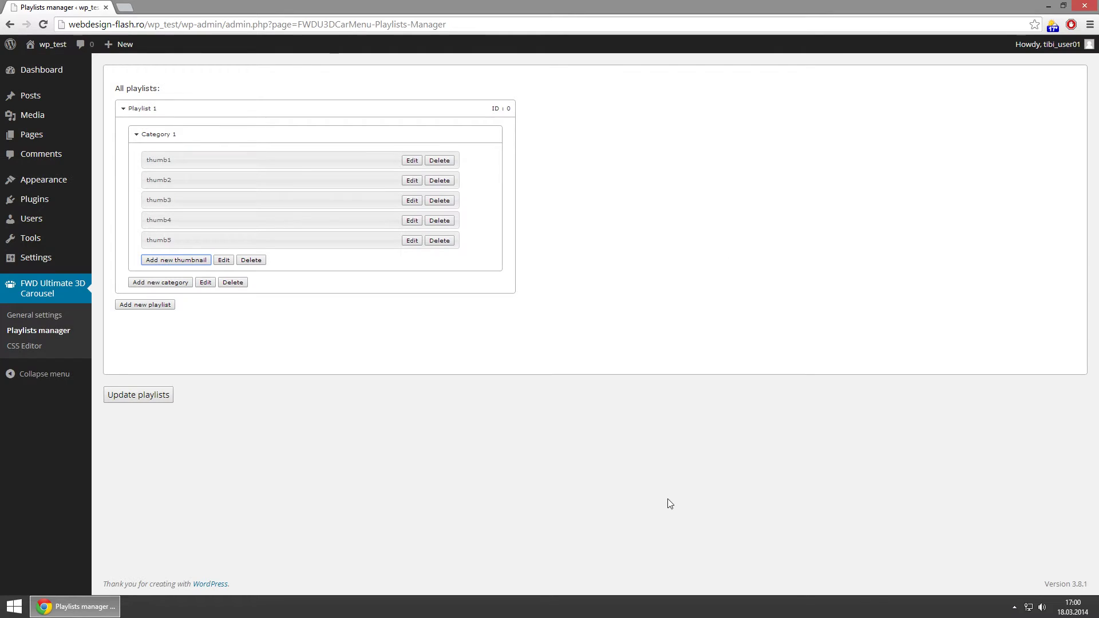
Start a new thumbnail in Category 1 named "thumb6" with 12.jpg from the media library as its image.
left_click(184, 260)
type("thu")
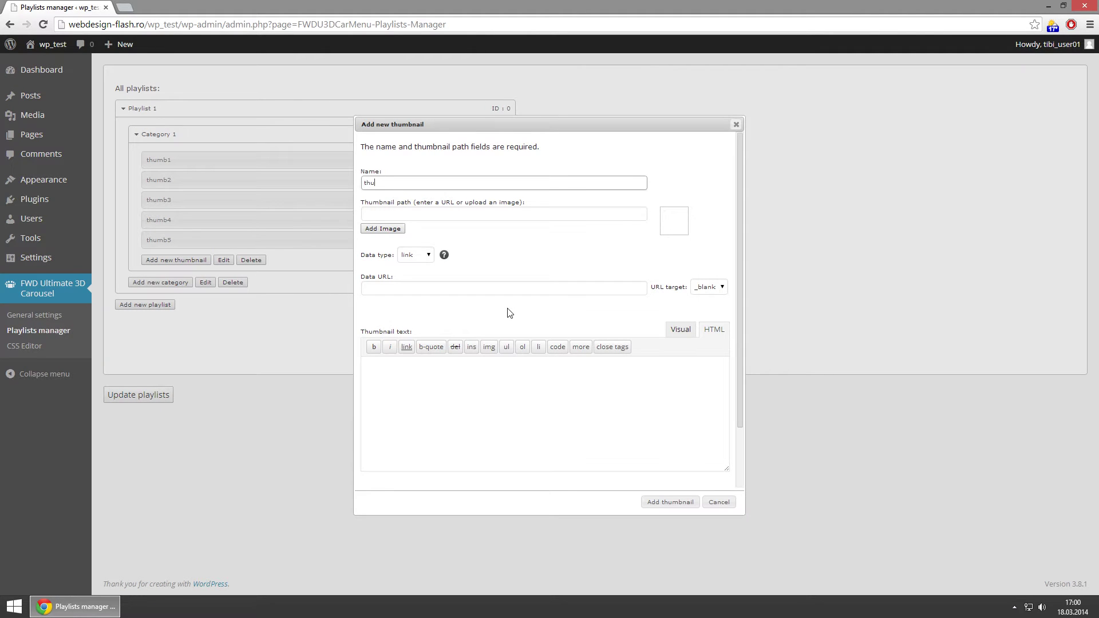
type("mb6")
left_click(395, 230)
left_click(509, 207)
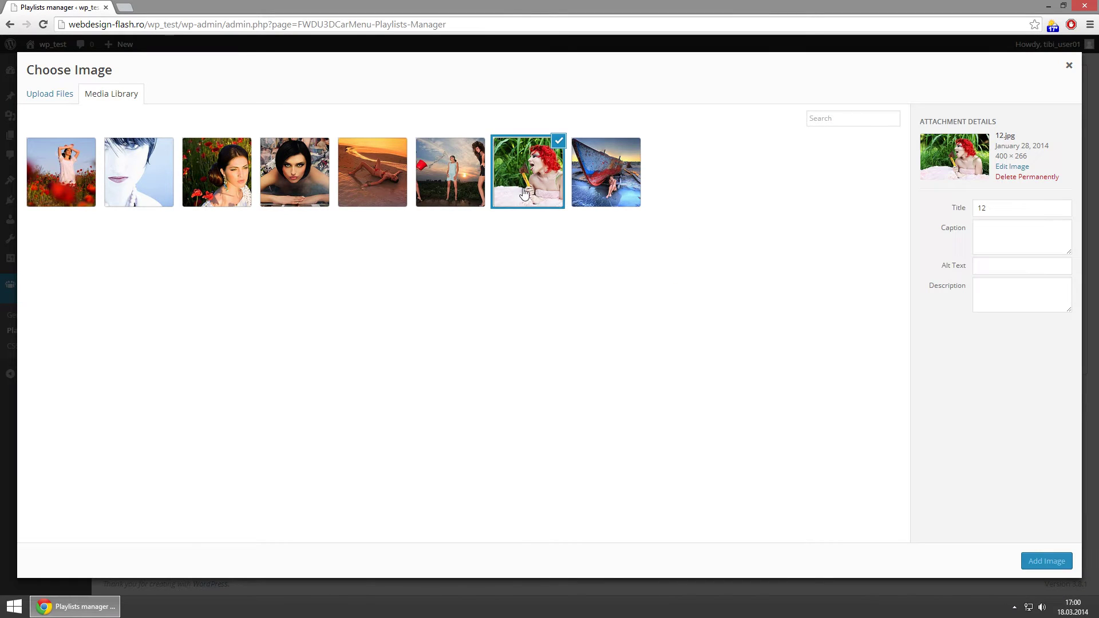
left_click(1056, 561)
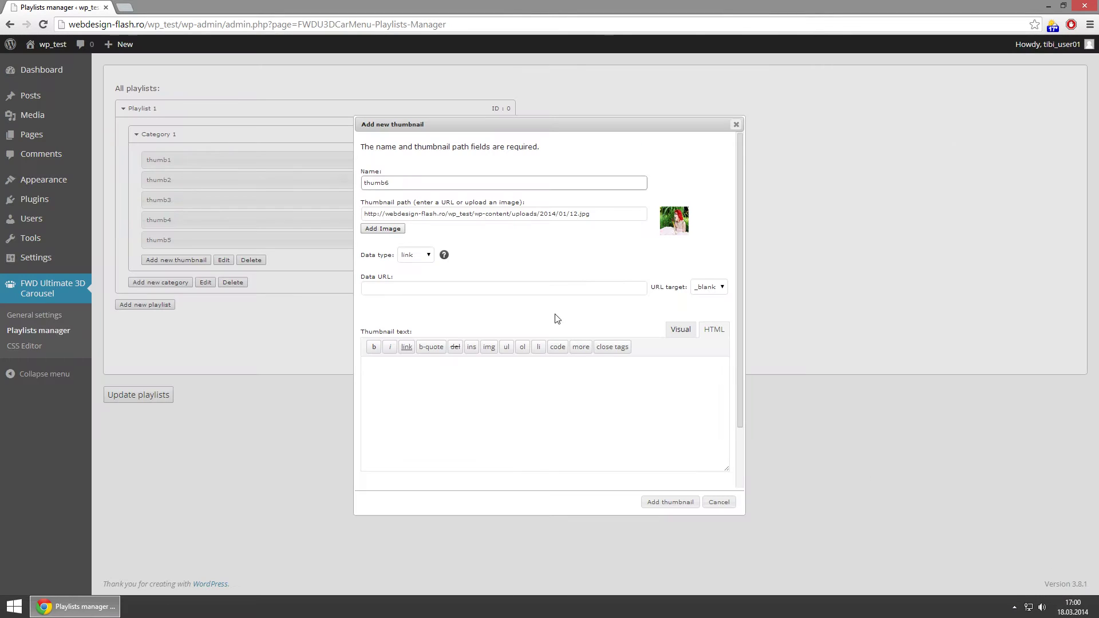
left_click(422, 254)
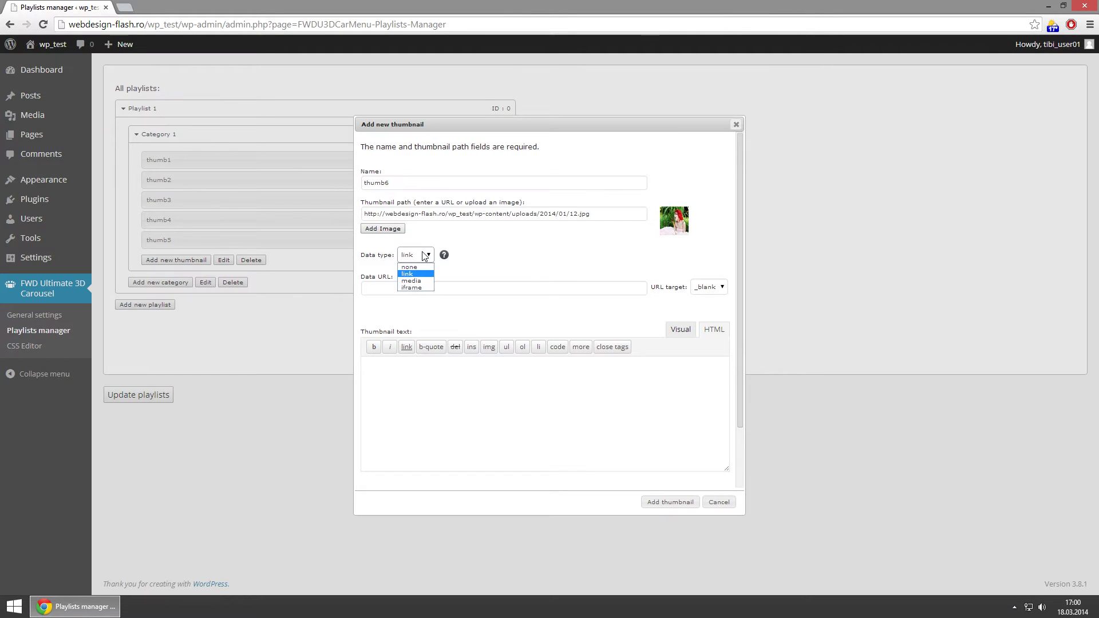
left_click(428, 287)
left_click(428, 287)
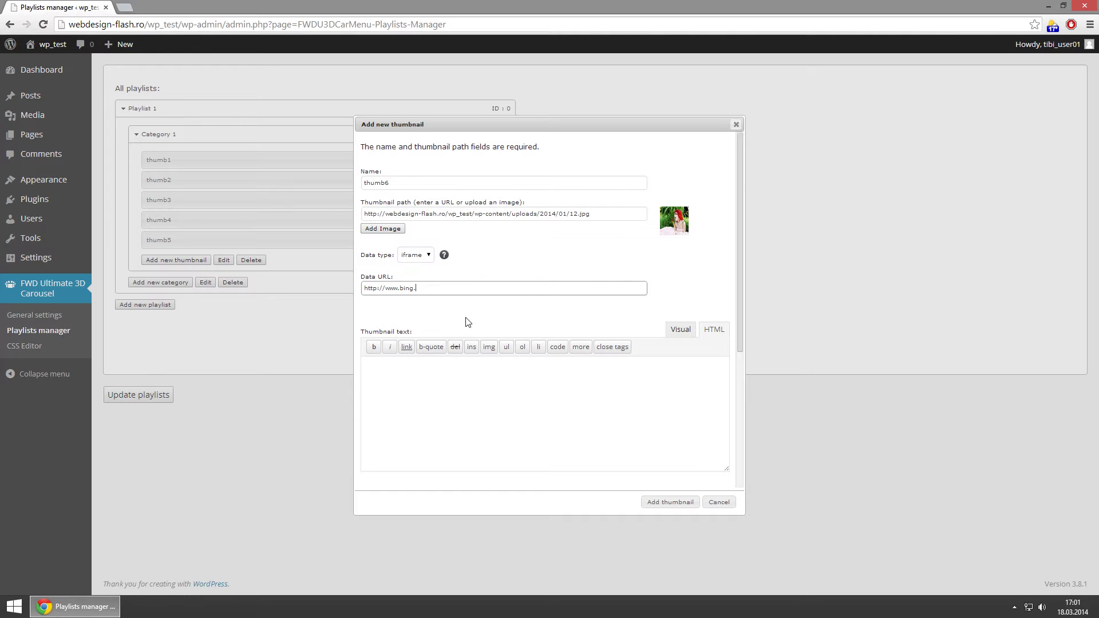
Enter HTML paragraphs "THUMB TITLE" with class "largeLabel" and "thumb custom text" with class "smallLabel" as thumb6's thumbnail text.
left_click(481, 387)
scroll(478, 385, "down", 1)
type("<p class=\"largeLabel\">THUMB TITLE</p> <p class=\"smallLabel\">thumb custom text</p>")
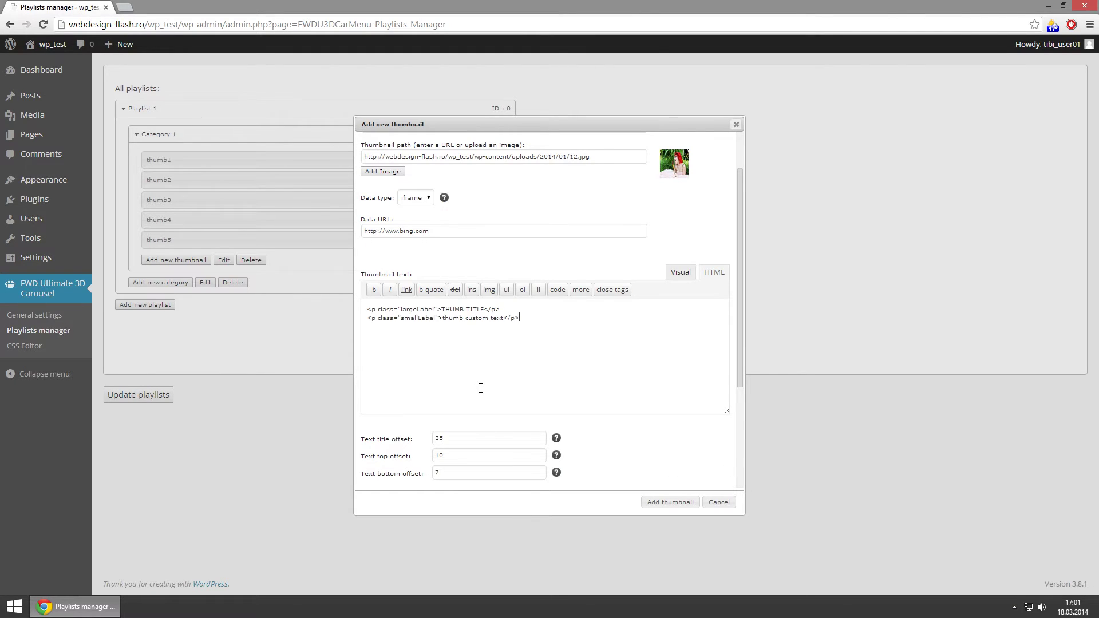
Give thumb6 the lightbox info paragraphs "LIGHTBOX INFO HEADER" (class "mediaDescriptionHeader") and "lightbox info text" (class "mediaDescriptionText") in HTML, and add it to Category 1.
scroll(515, 382, "down", 3)
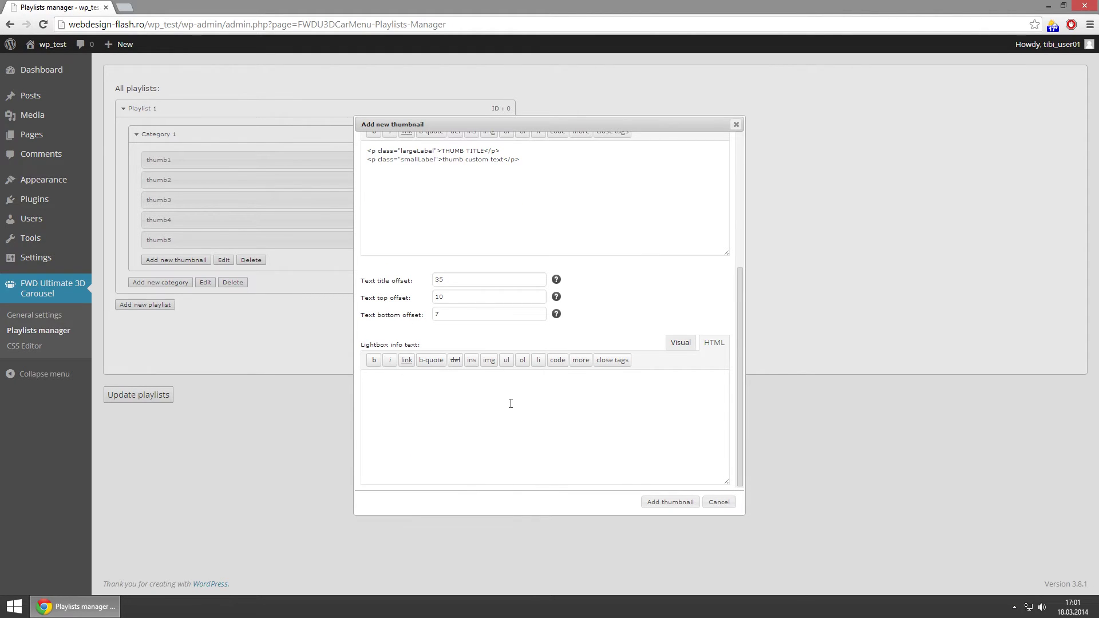
left_click(510, 403)
type("<p class=\"mediaDescriptionHeader\">LIGHTBOX INFO HEADER</p> <p class=\"mediaDescriptionText\">lightbox info text</p>")
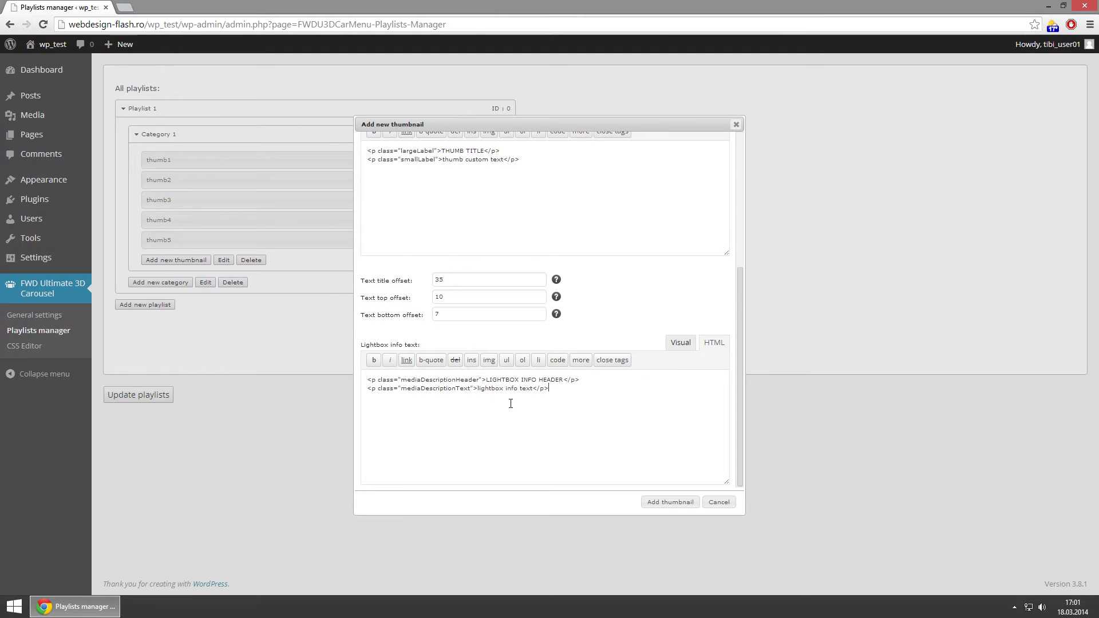
left_click(662, 502)
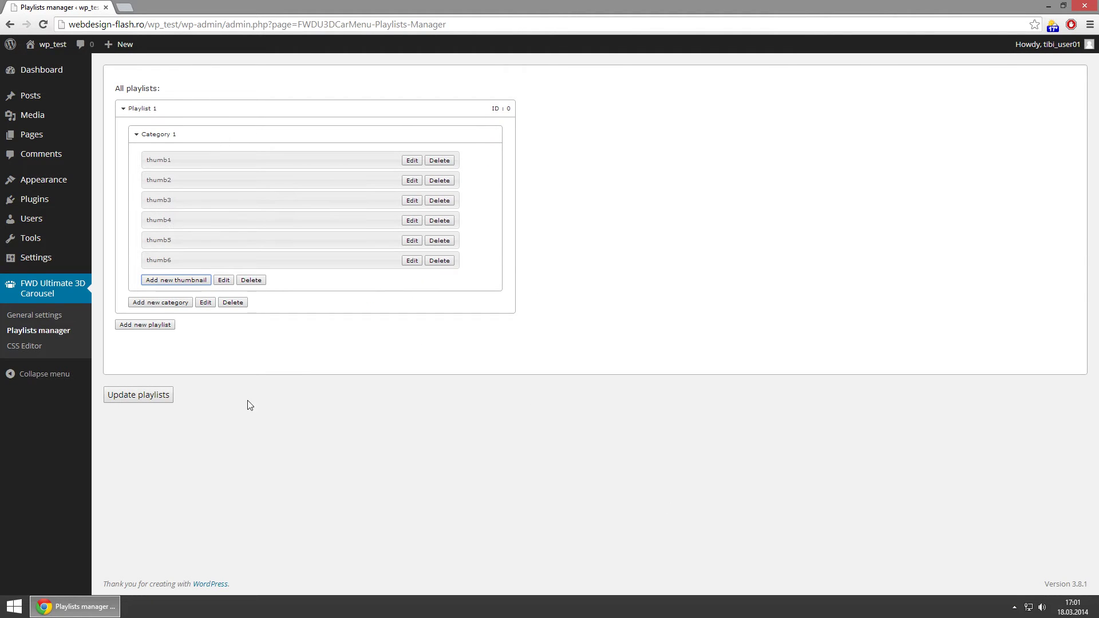
Save the updated playlists and expand Playlist 1 and Category 1 to show the thumbnails.
left_click(148, 396)
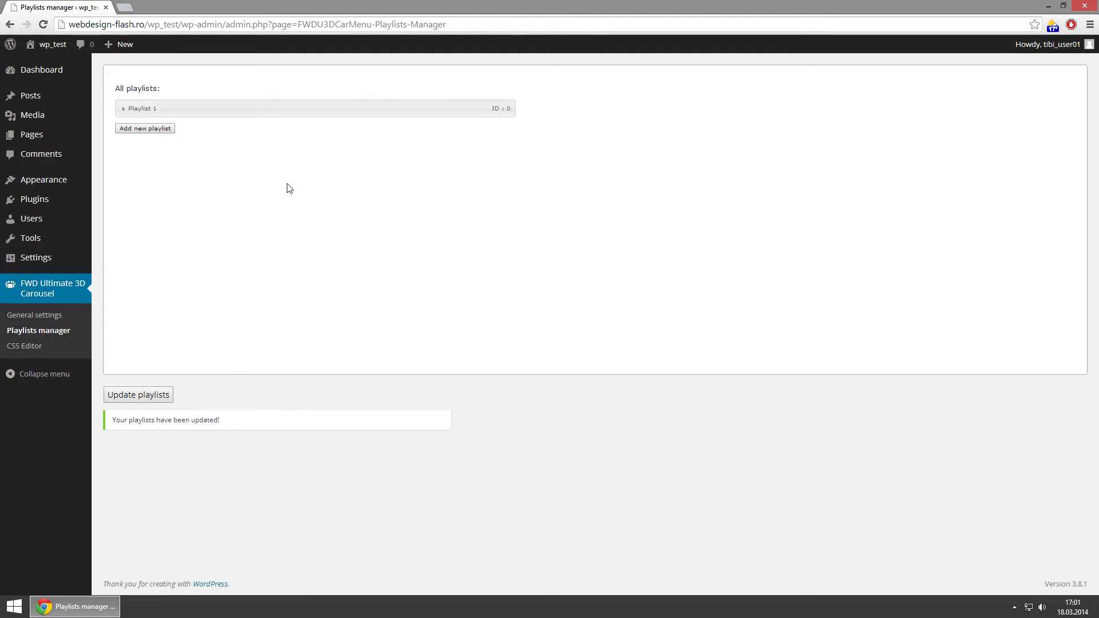
left_click(238, 108)
left_click(216, 135)
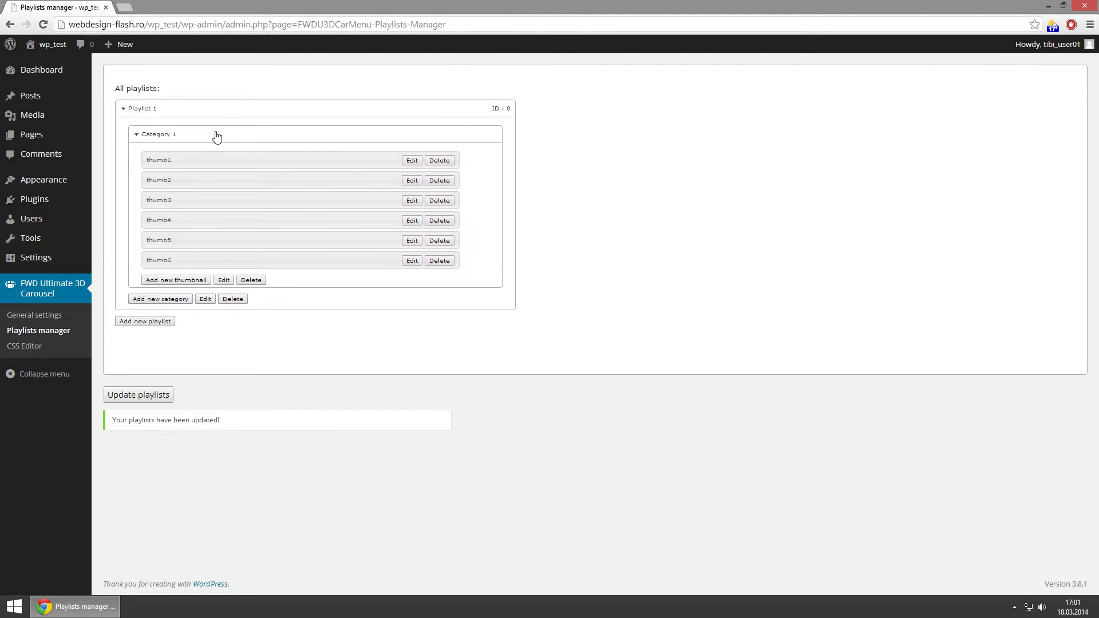
Reorder the thumbnails in Category 1 to thumb5, thumb2, thumb1, thumb6, thumb3, thumb4.
left_click_drag(262, 153, 252, 213)
left_click_drag(277, 264, 263, 231)
left_click_drag(222, 237, 222, 161)
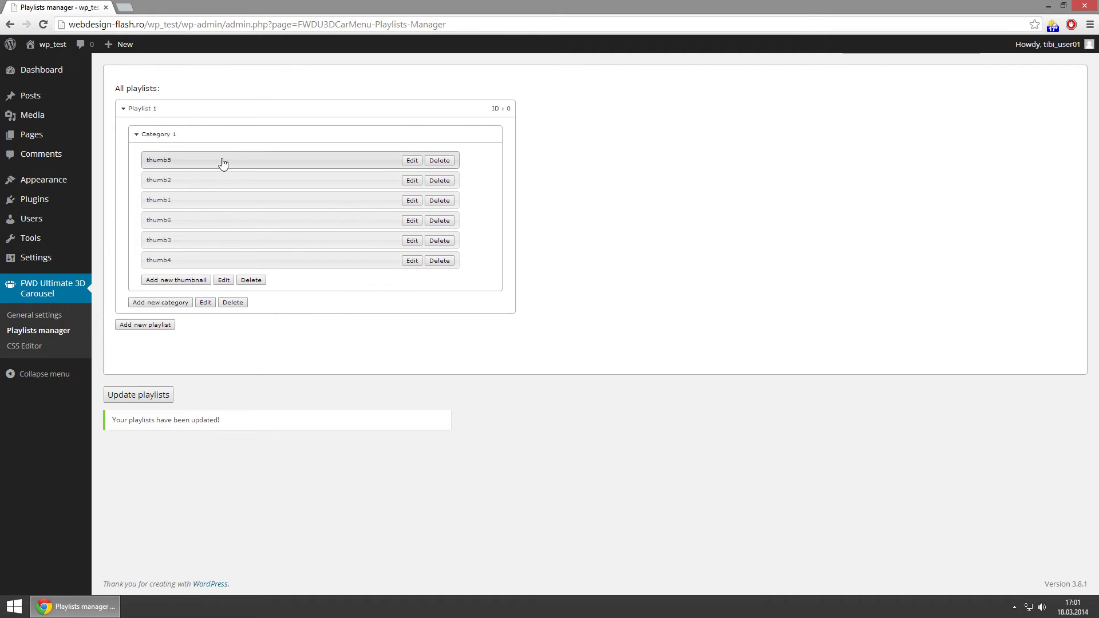
Start deleting thumb2 from Category 1 and cancel the deletion.
left_click(440, 180)
left_click(626, 279)
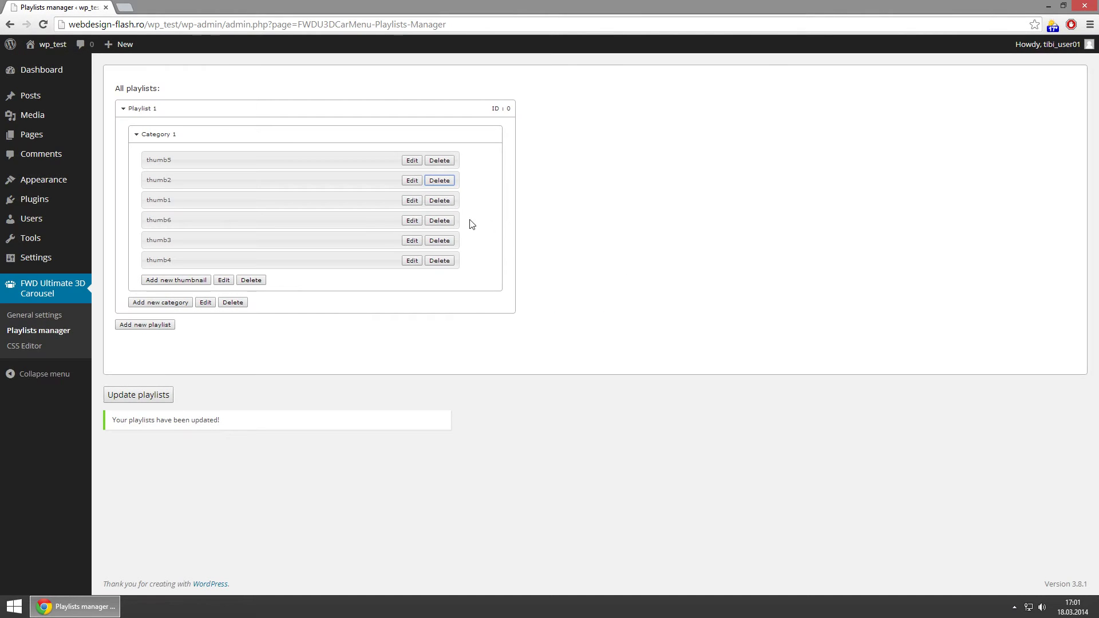
Open thumb1 for editing and review its settings and its thumbnail text in the visual and HTML views.
left_click(412, 200)
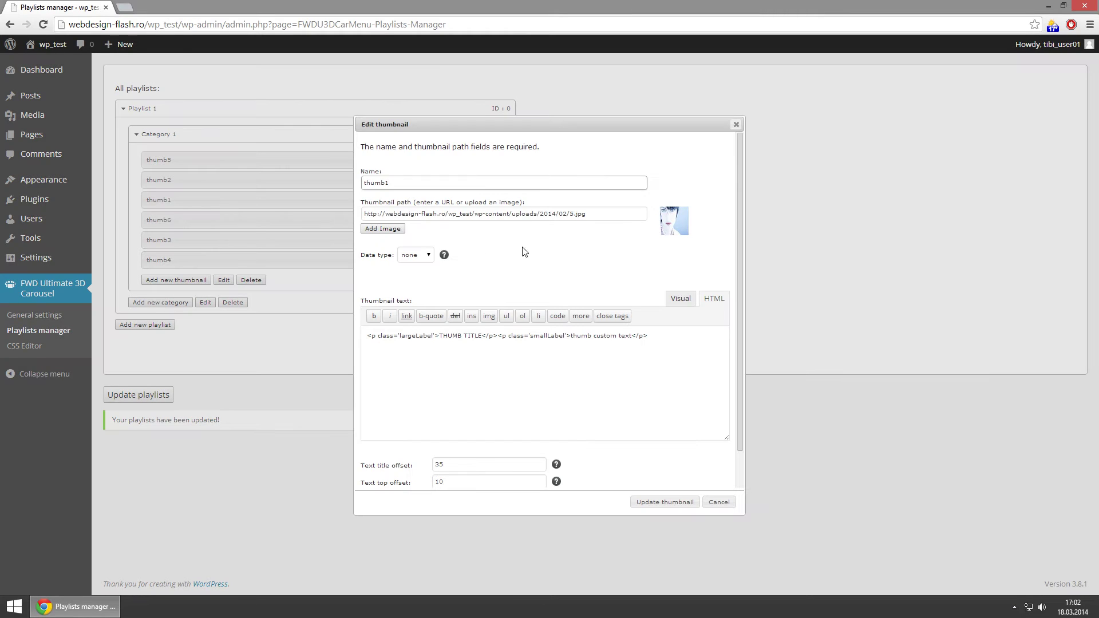
scroll(671, 369, "down", 1)
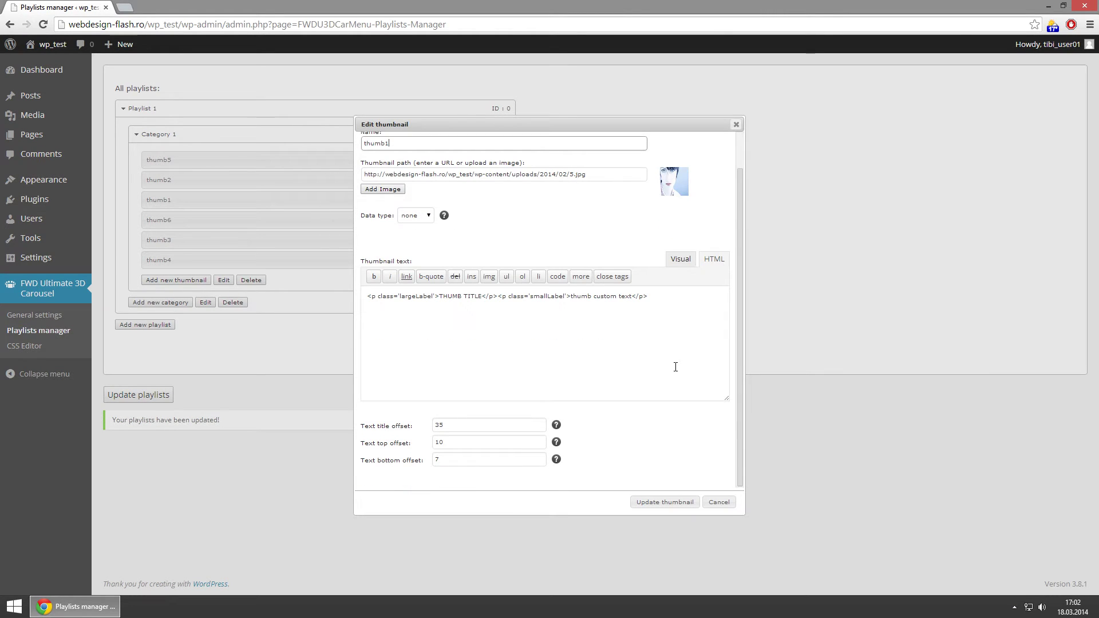
scroll(673, 368, "up", 1)
left_click(684, 300)
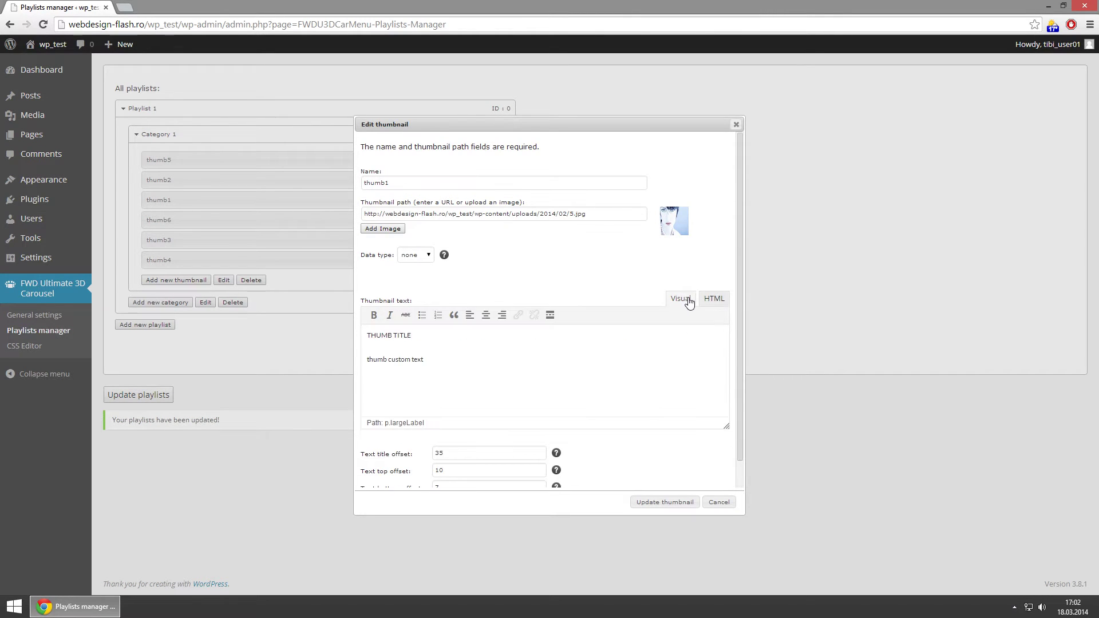
left_click(715, 299)
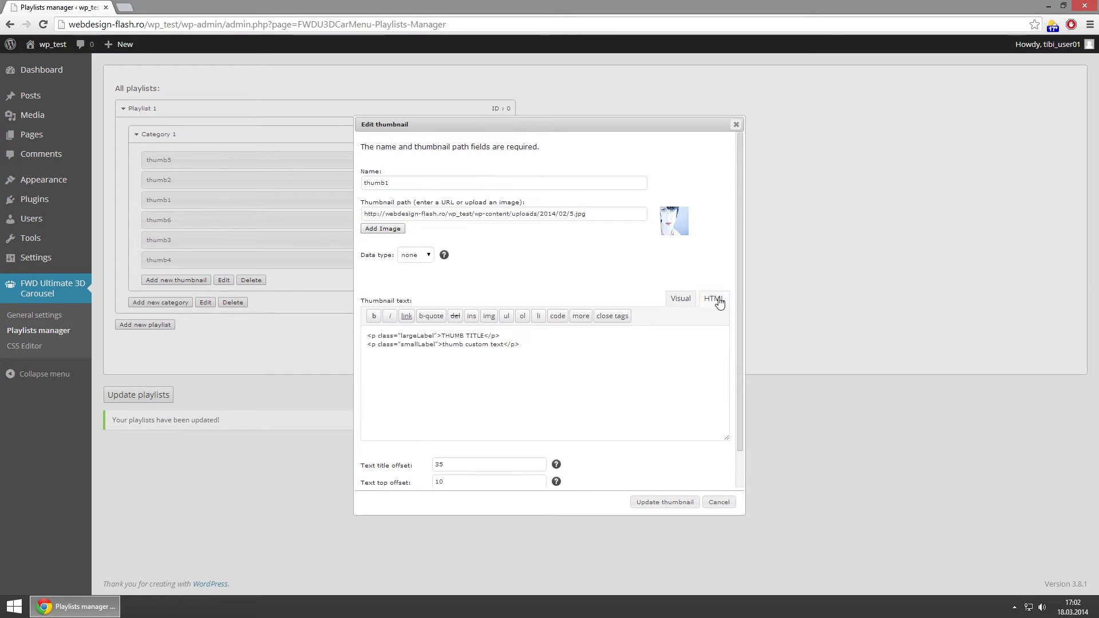
Close thumb1's settings, save the playlists, and check the thumbnail order in Playlist 1's Category 1.
left_click(736, 124)
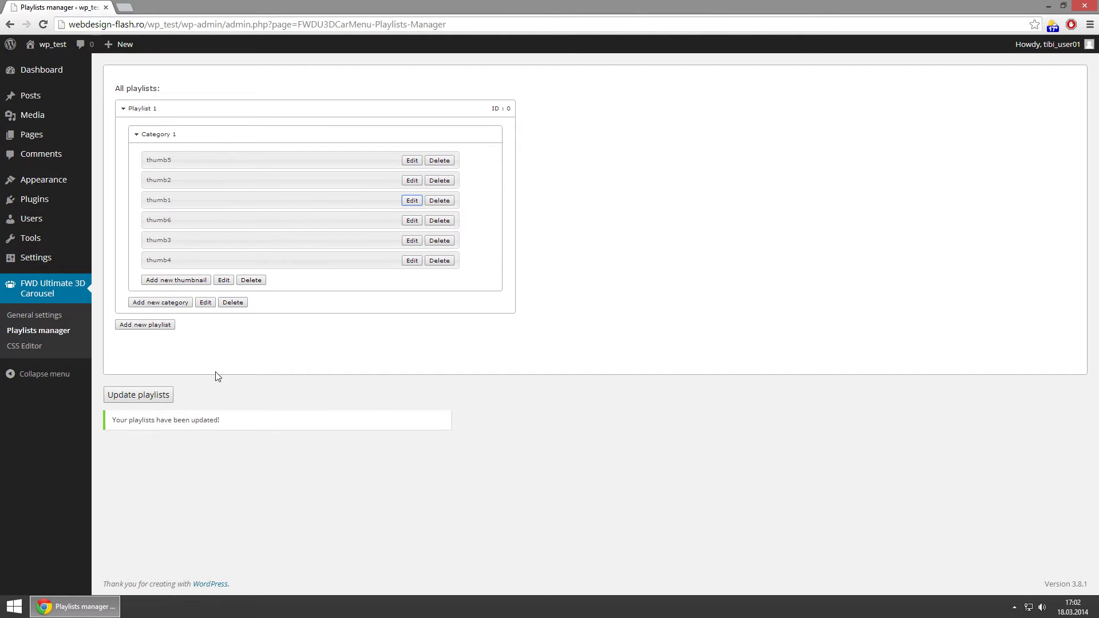
left_click(148, 396)
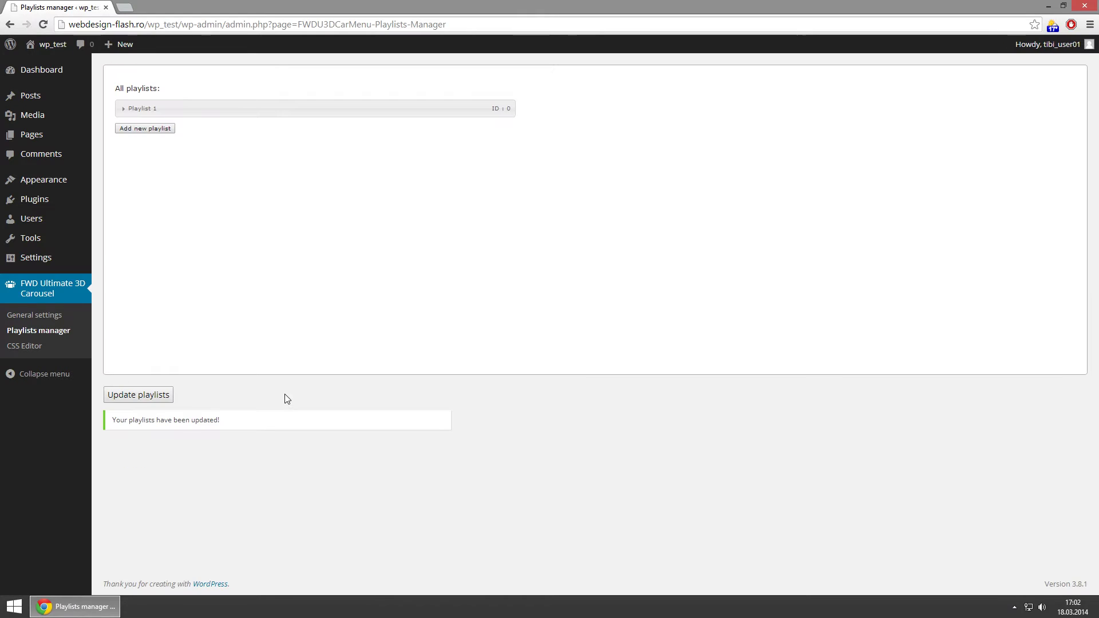
left_click(232, 113)
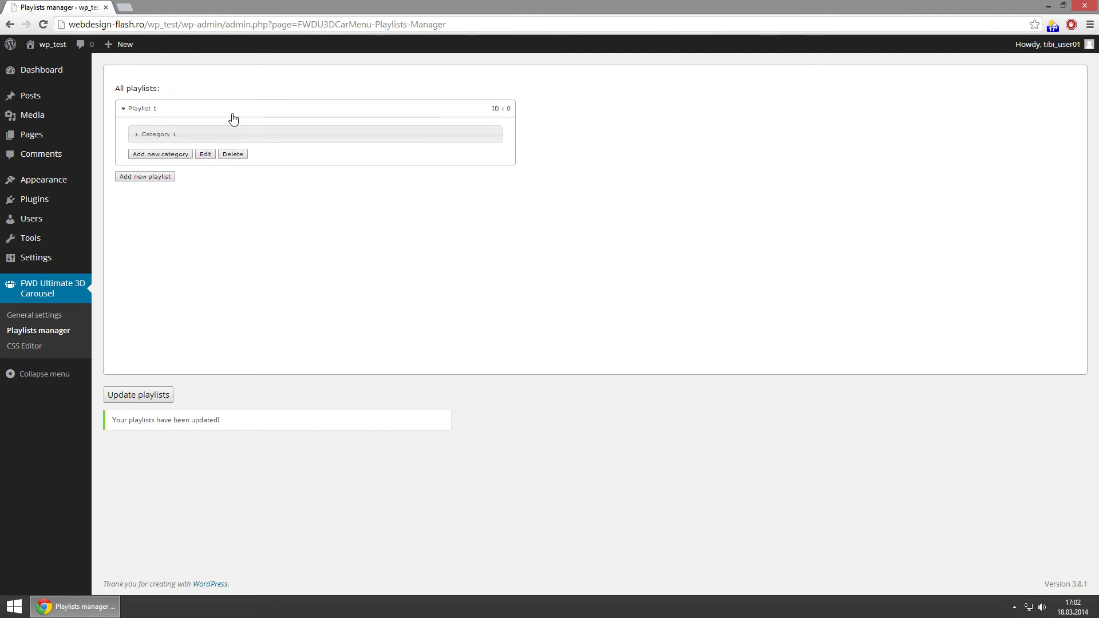
left_click(225, 137)
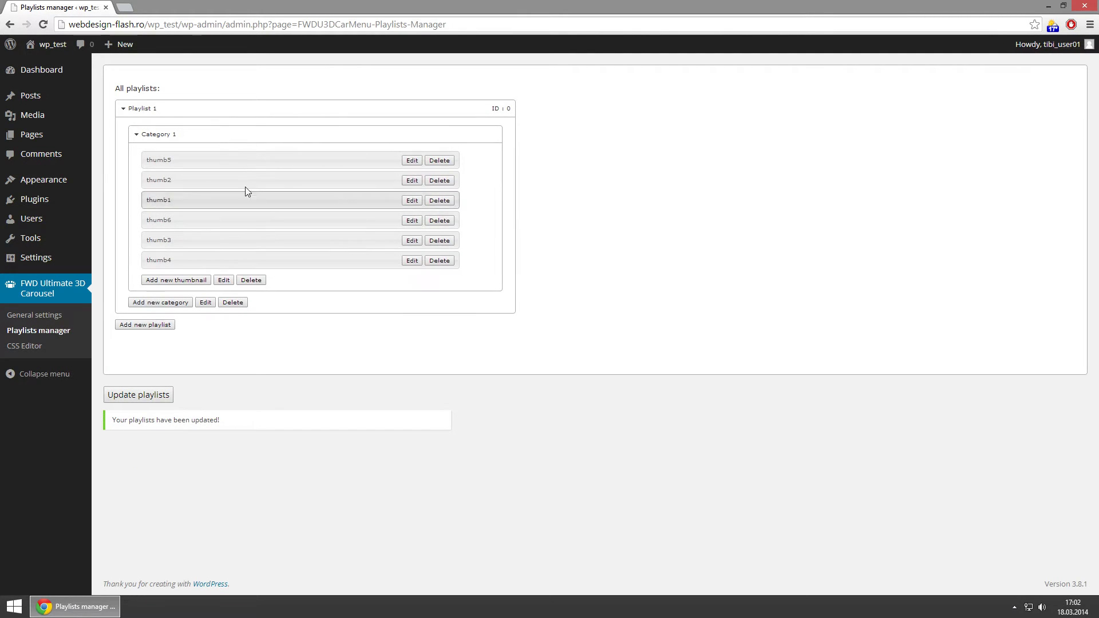
left_click(229, 109)
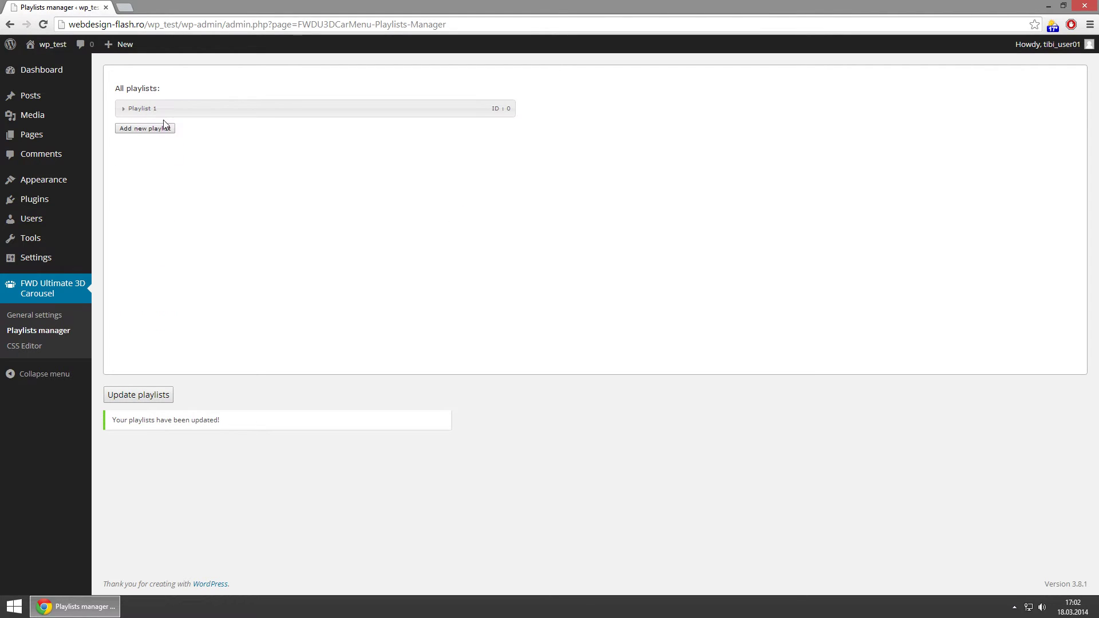
Add a new playlist named Playlist 2 with the type html-content.
left_click(158, 129)
type("Pl")
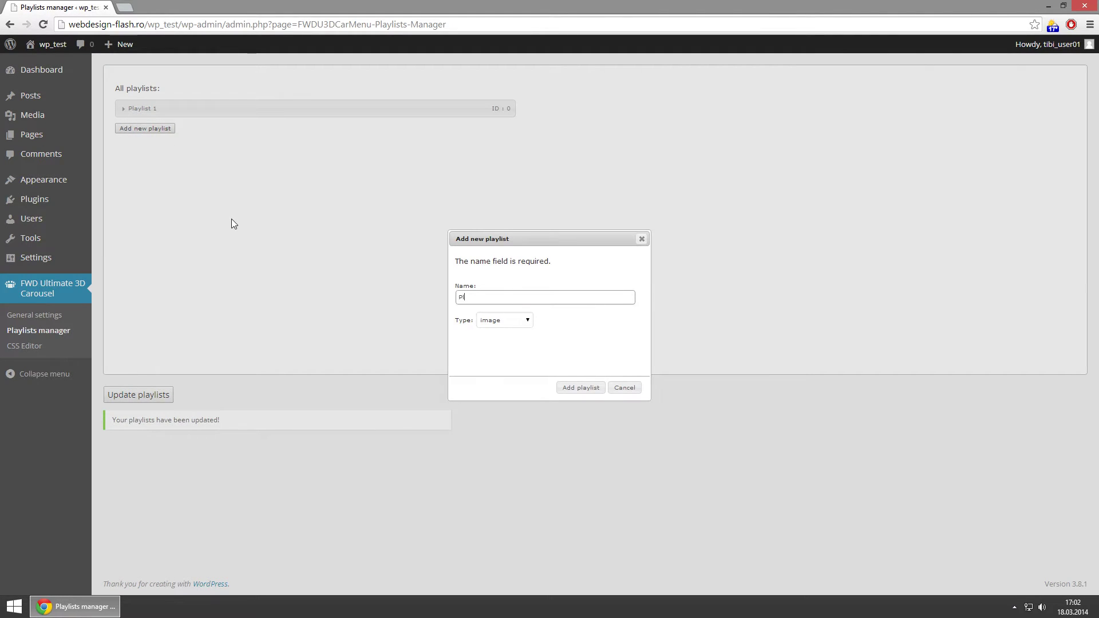
type("aylist 2")
left_click(517, 320)
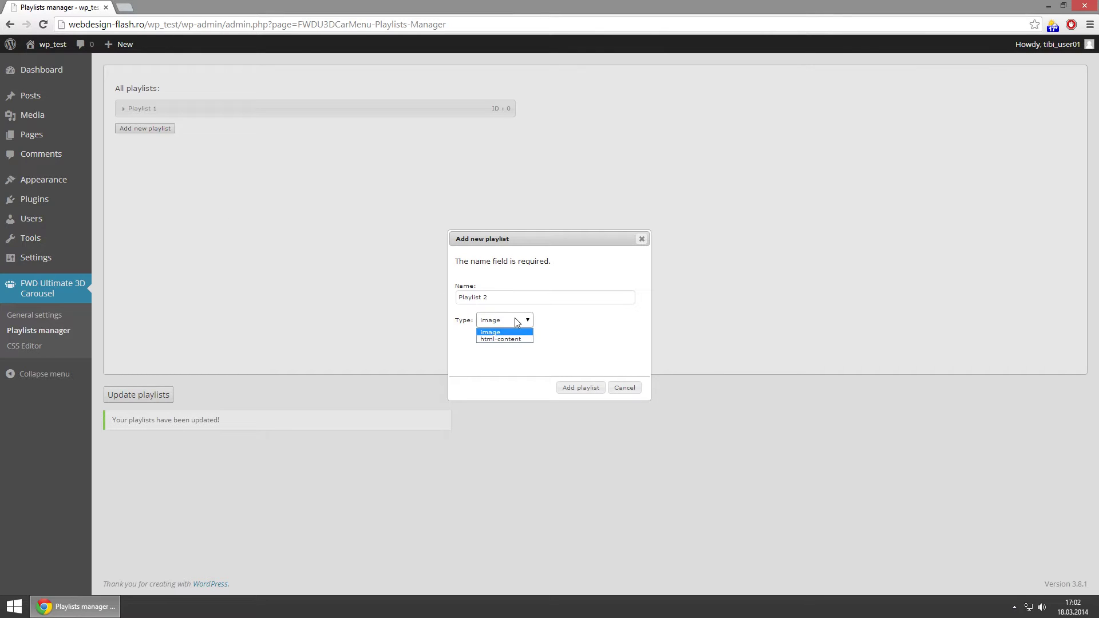
left_click(508, 339)
left_click(568, 389)
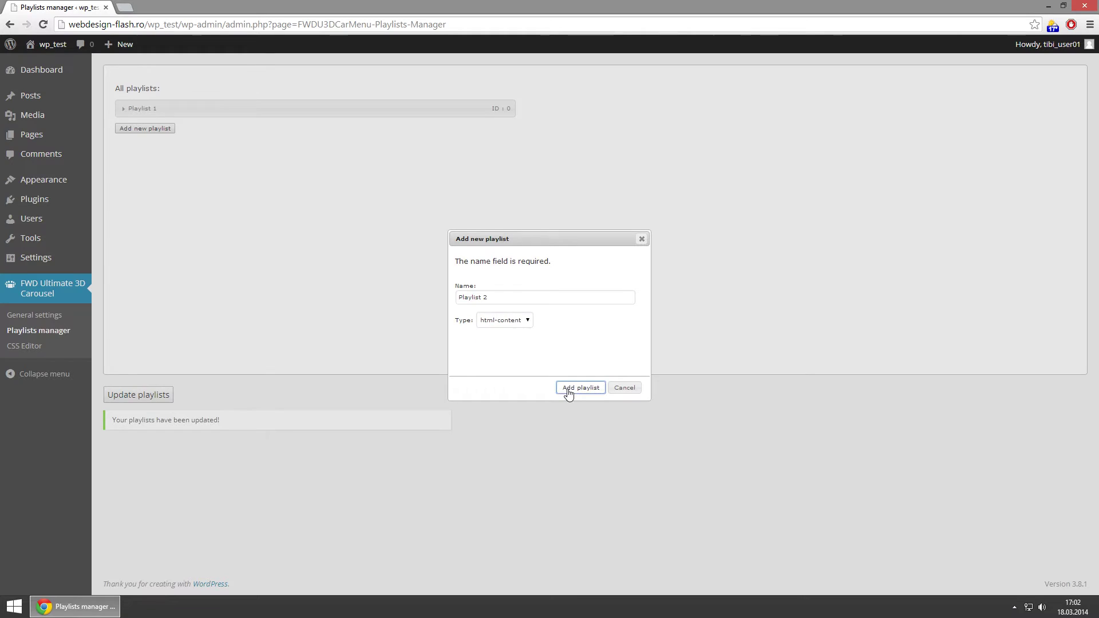
Expand Playlist 2 and add a category named Category 1 to it.
left_click(198, 135)
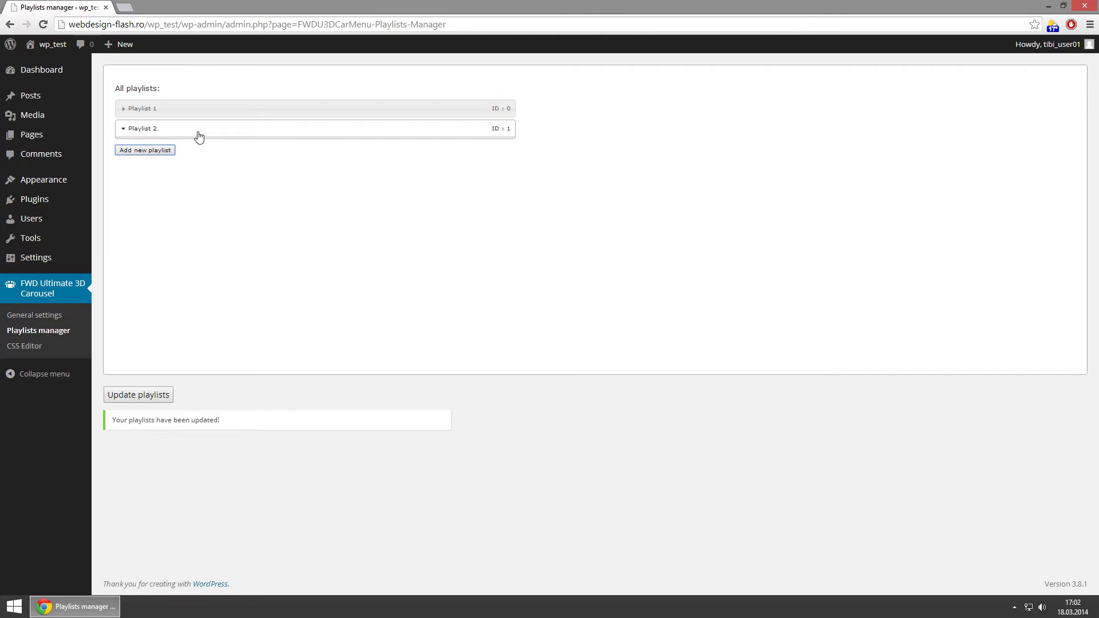
left_click(172, 151)
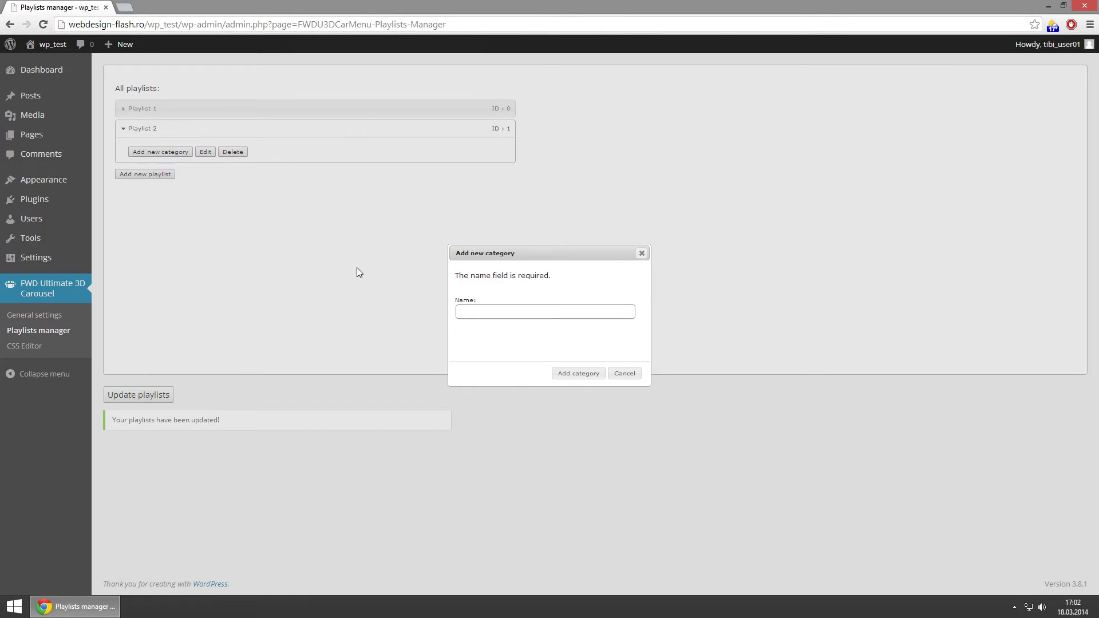
type("Category 1")
left_click(578, 373)
Start a new thumbnail named thumb1 in Playlist 2's Category 1 and set its data type to none.
left_click(171, 160)
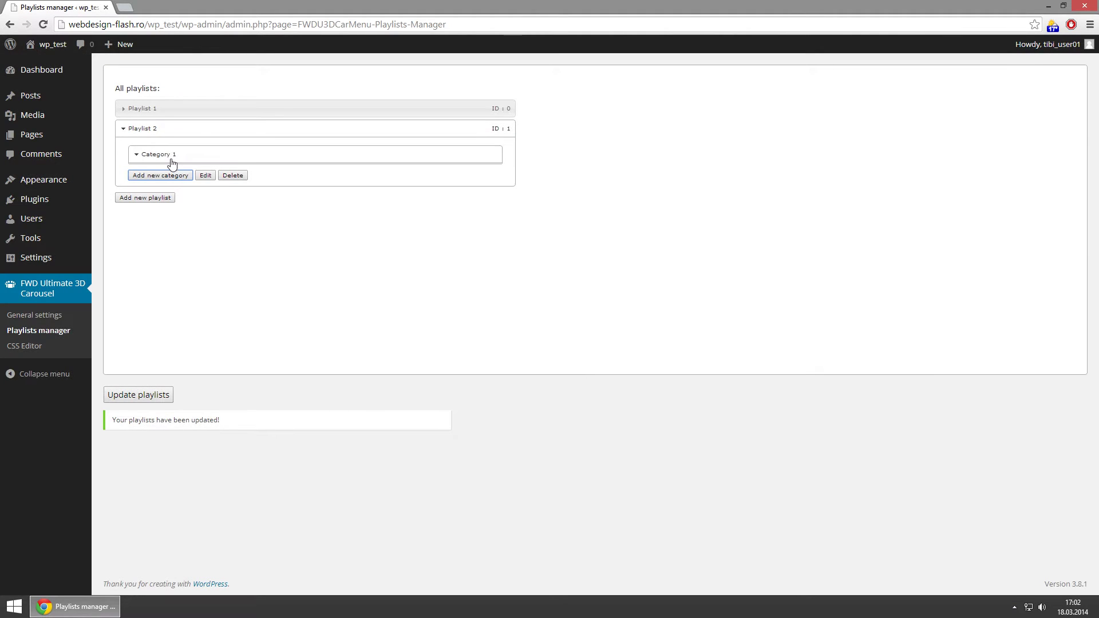
left_click(173, 178)
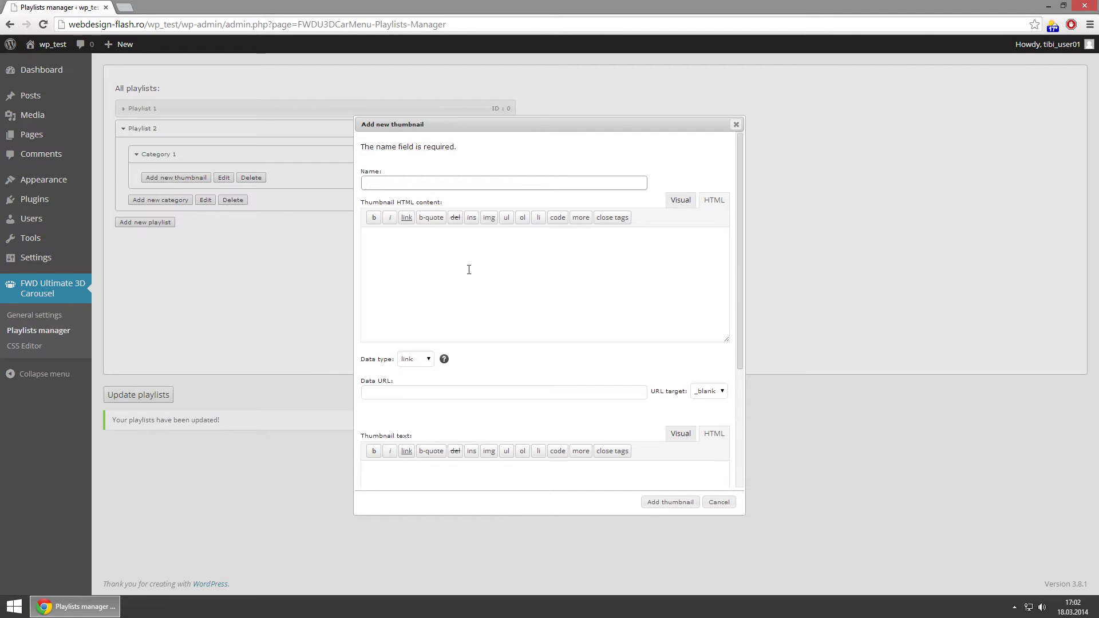
type("thumb1")
left_click(469, 270)
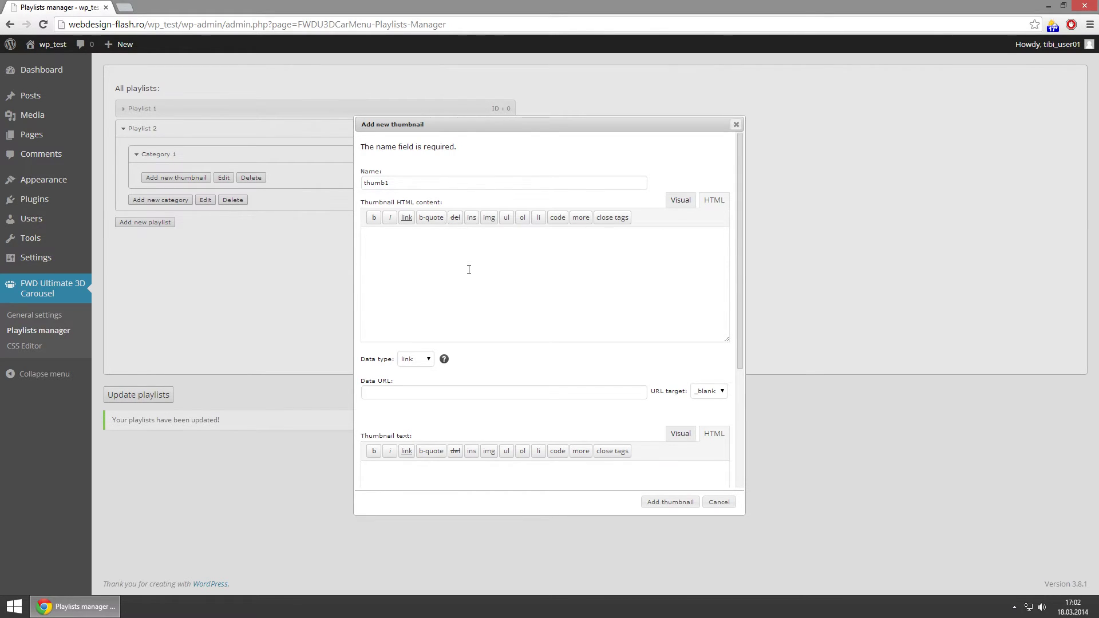
left_click(422, 361)
left_click(416, 370)
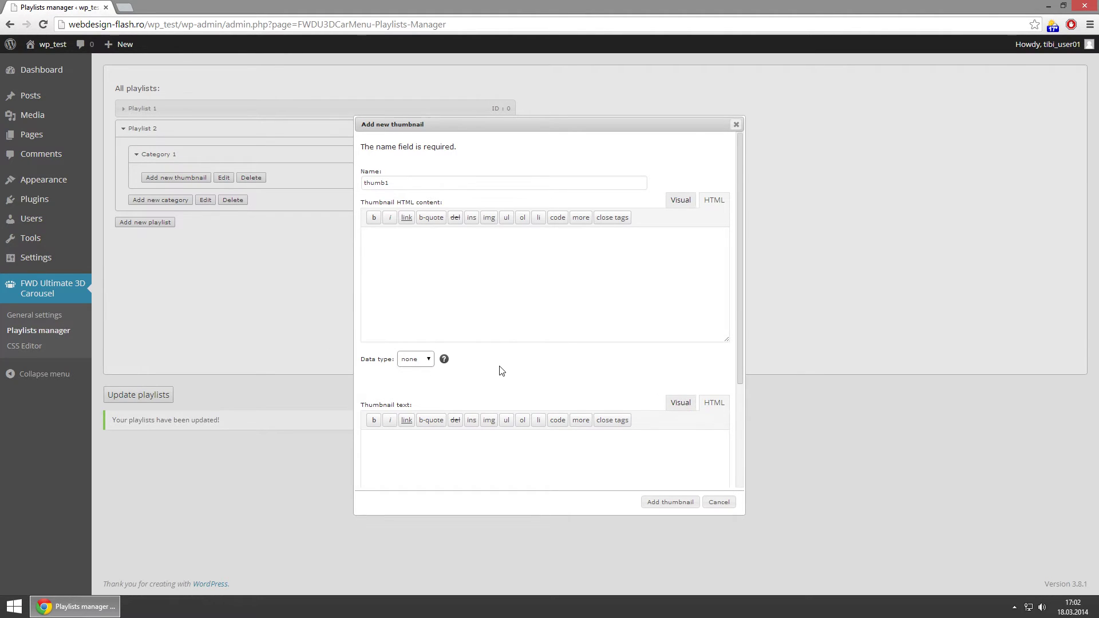
scroll(503, 366, "down", 3)
scroll(505, 363, "up", 3)
Write a div with background color #FF0000, width 200px and height 100px as thumb1's HTML content, and preview it visually.
left_click(498, 288)
type("<div>")
type("</di>")
key("Left")
type("/di style=\"\"background-color:")
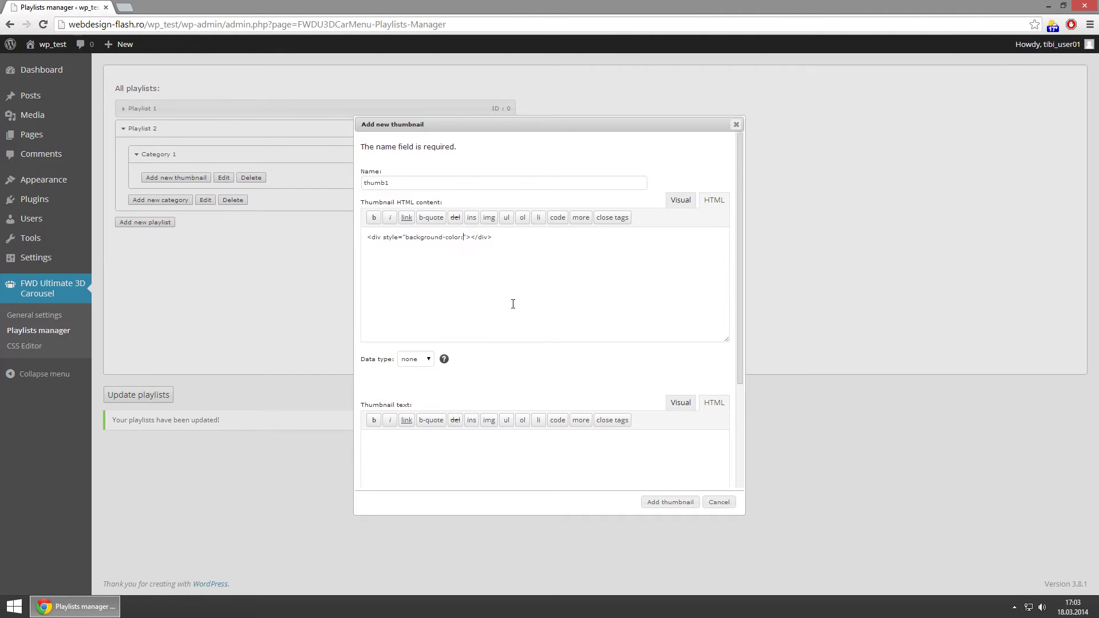
type("#FF0000;width:200px;height:100px;")
left_click(681, 201)
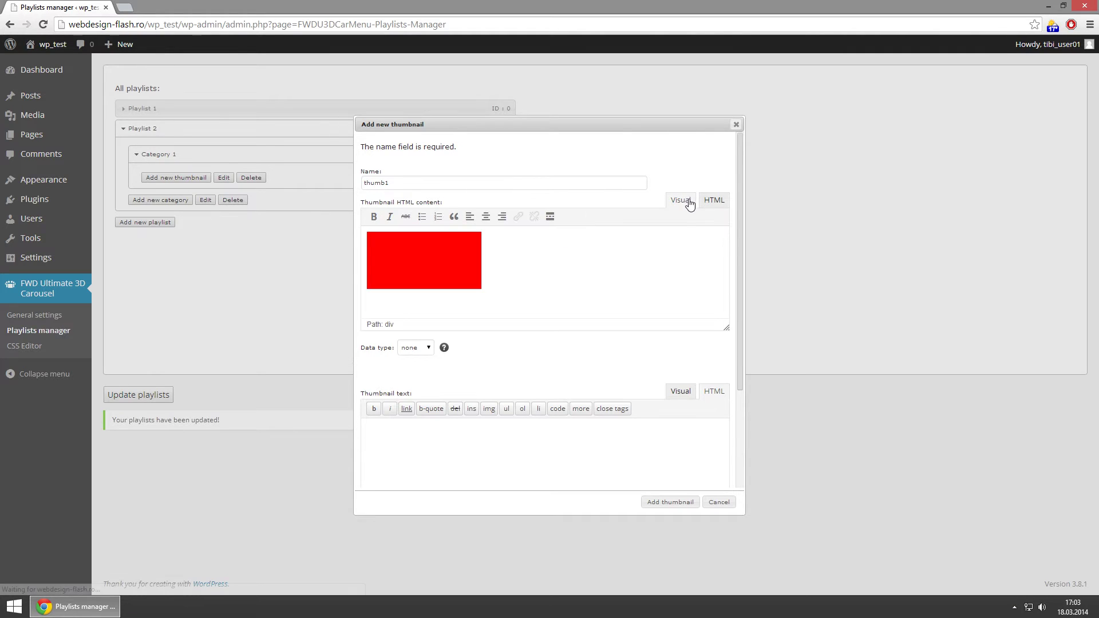
left_click(714, 200)
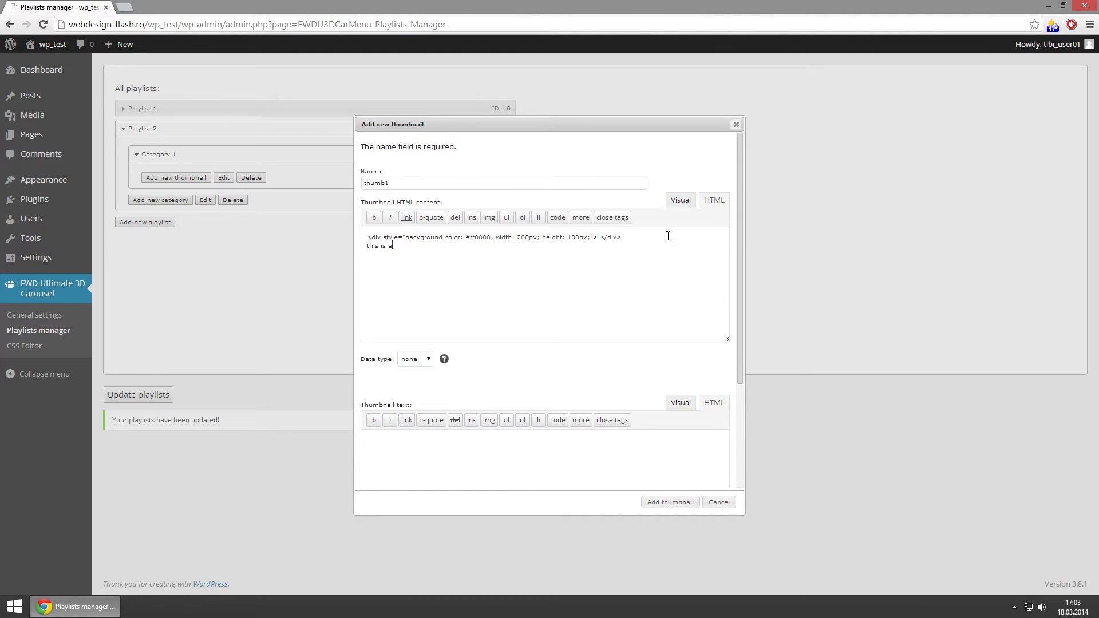
type("example link")
left_click_drag(442, 246, 367, 247)
left_click(406, 217)
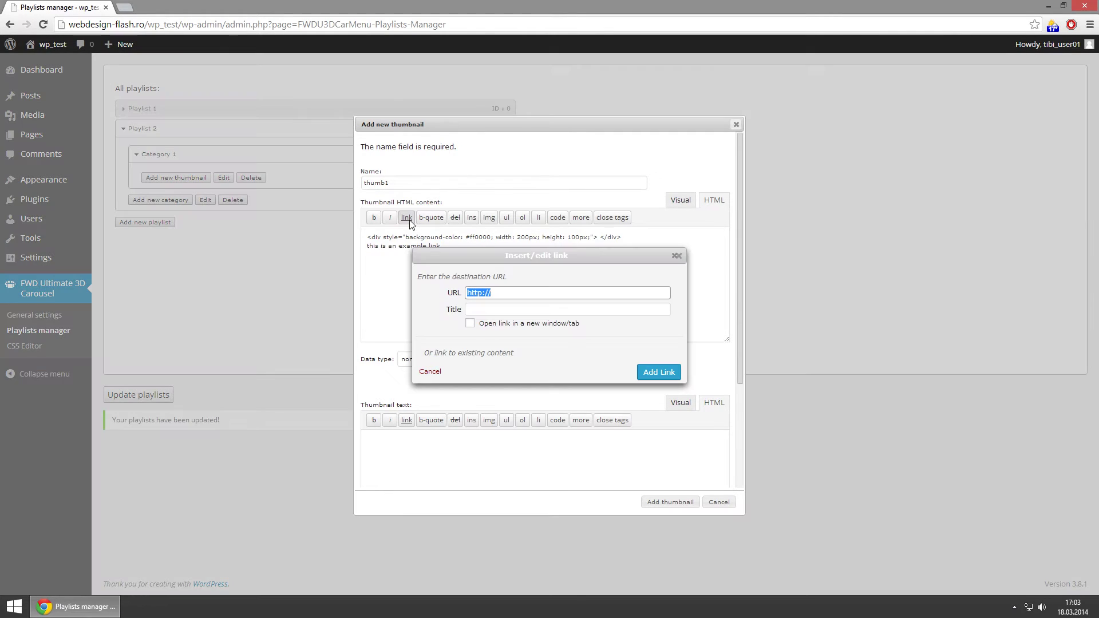
left_click(517, 294)
type("www.google.com")
left_click(661, 309)
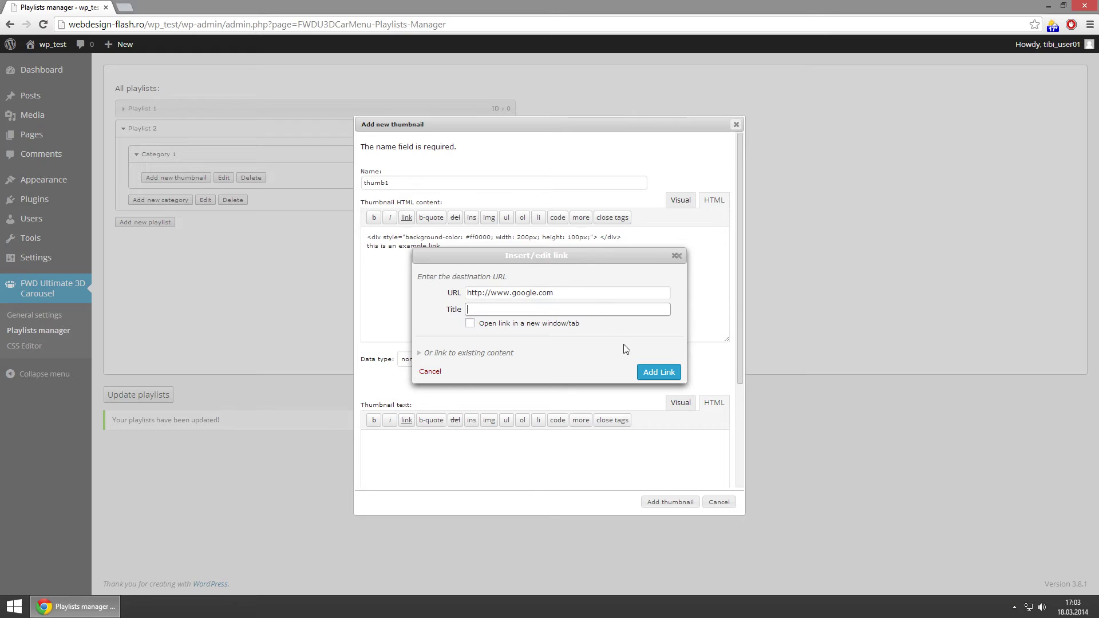
type("link title")
left_click(470, 325)
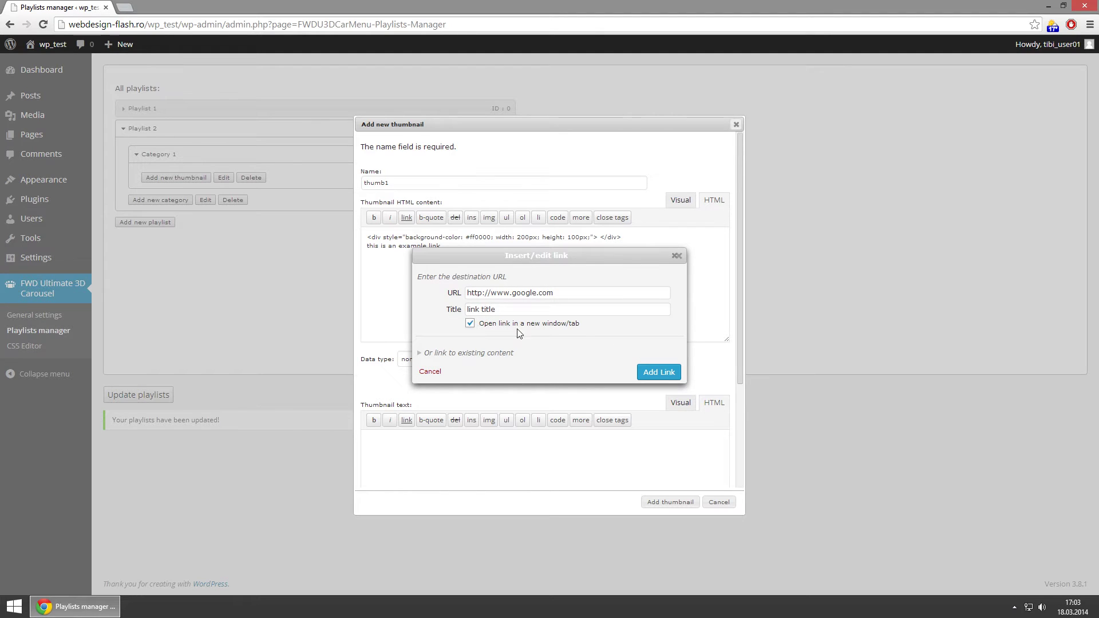
left_click(658, 371)
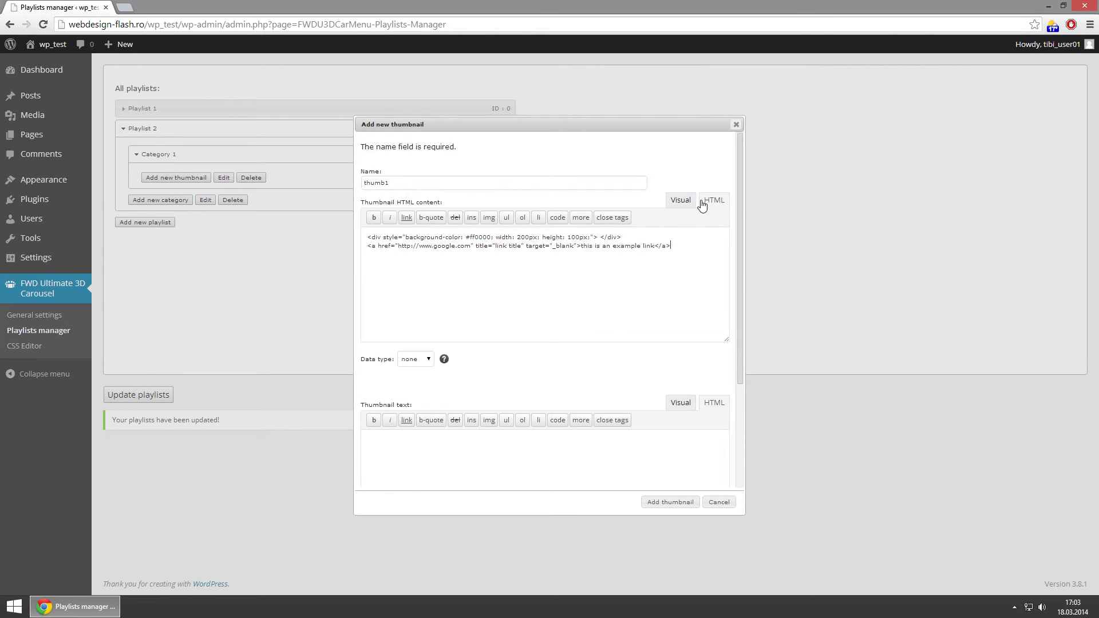
Preview the HTML content visually, paste the copied label markup as thumbnail text, and add thumb1 to the category.
left_click(682, 201)
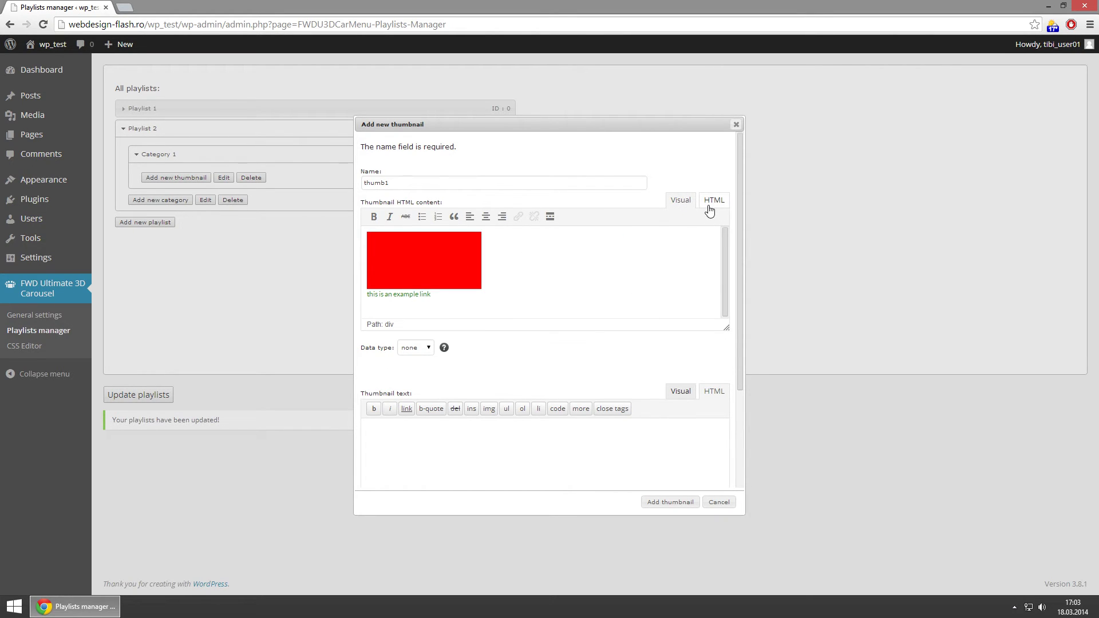
scroll(620, 350, "down", 2)
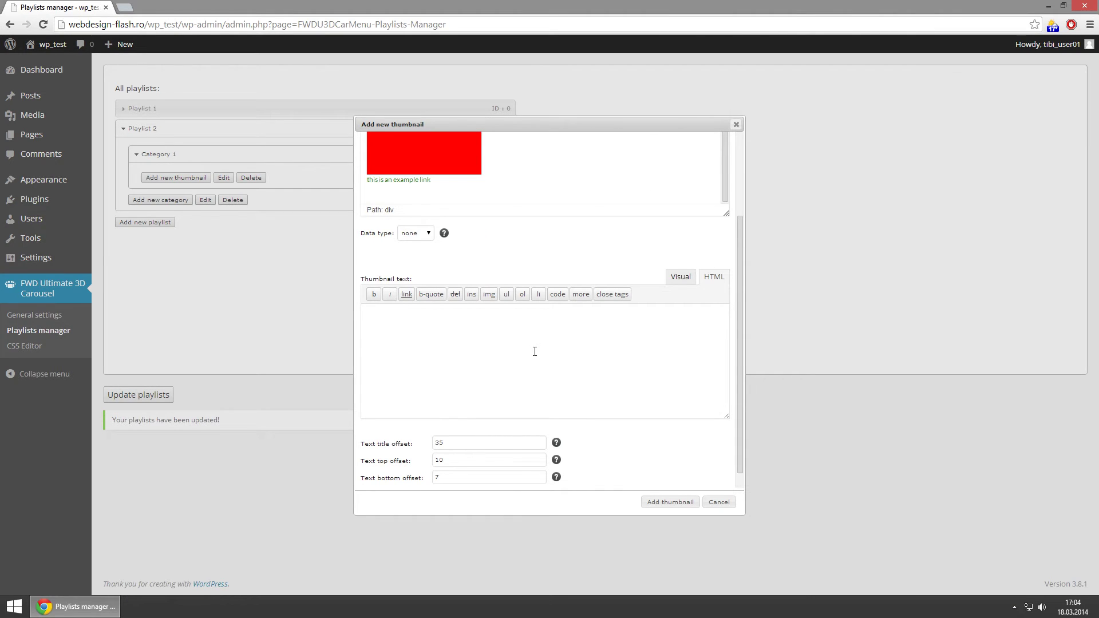
key("ctrl+v")
left_click(670, 502)
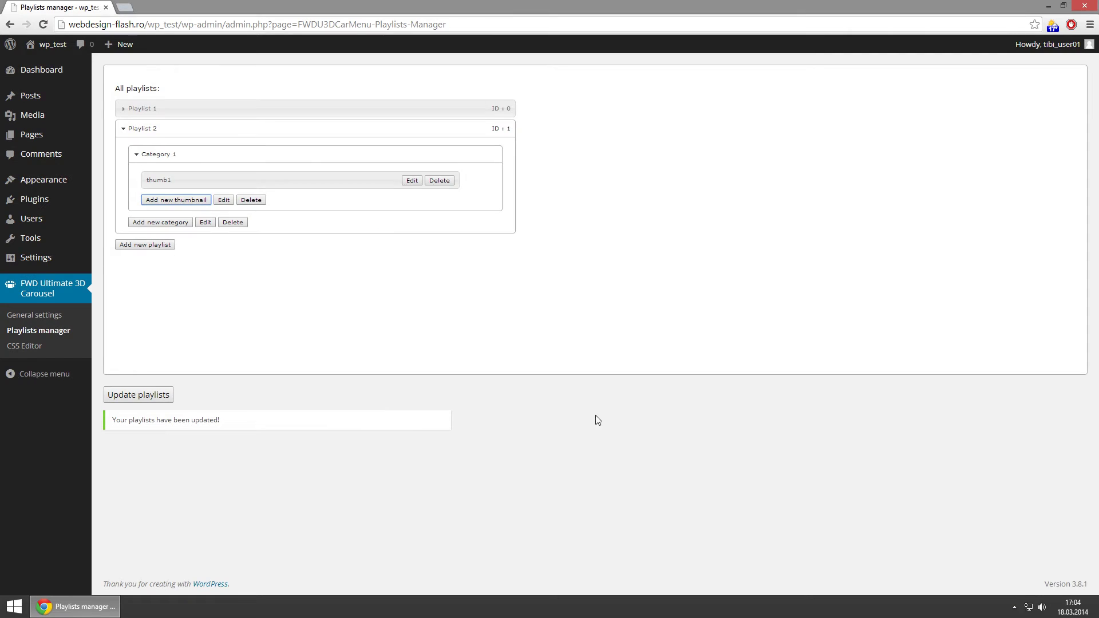
Start a new thumbnail named thumb2 with the HTML content "this is simple text" and data type none.
left_click(188, 201)
type("thumb2")
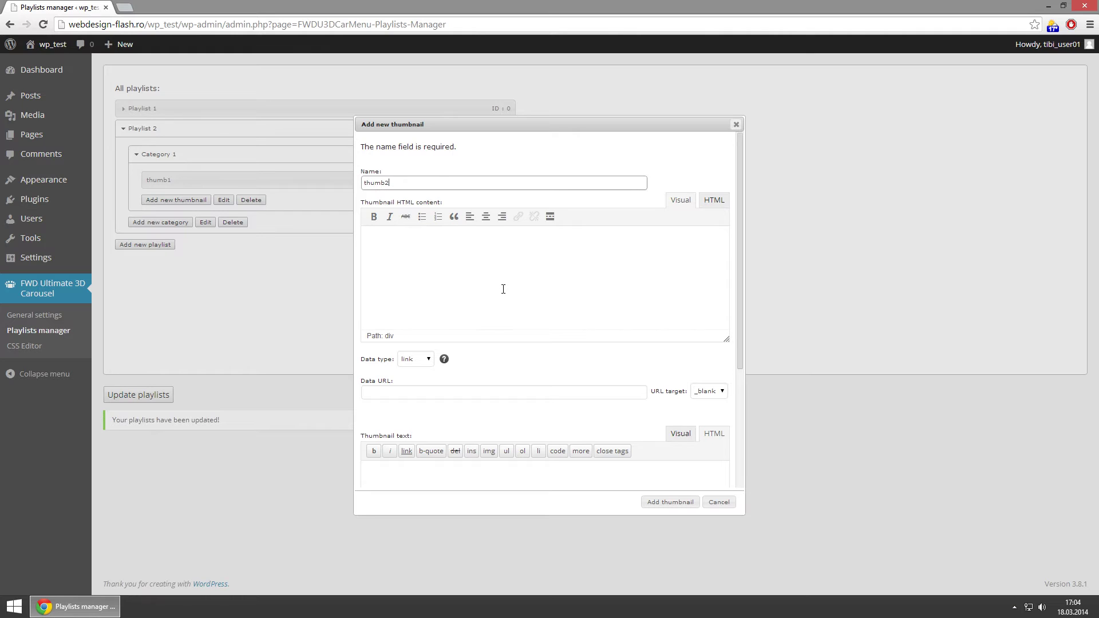
left_click(503, 288)
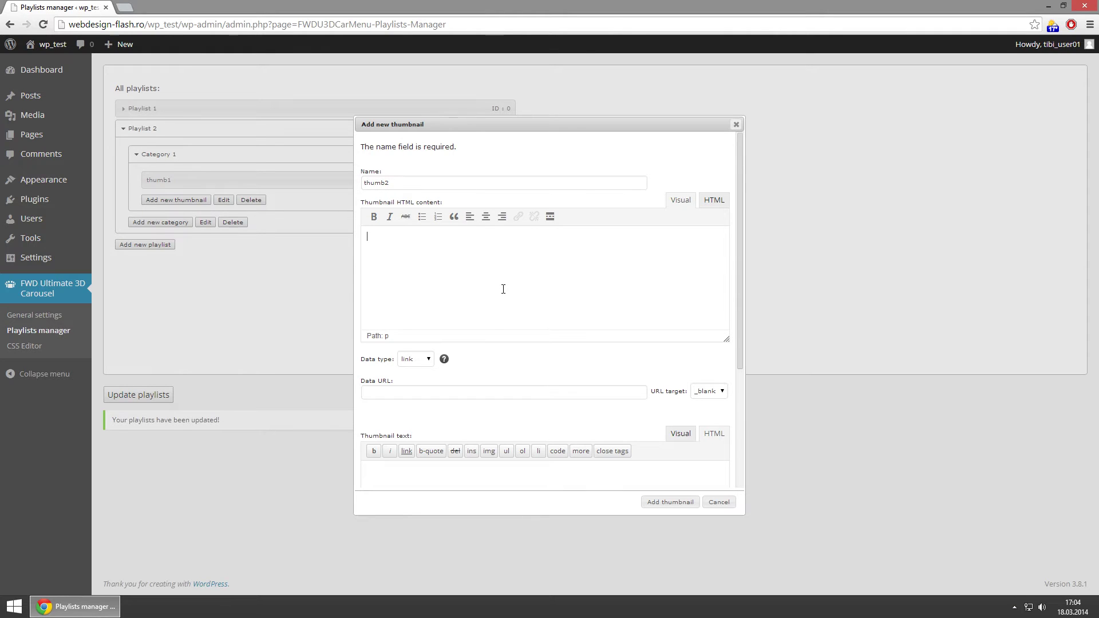
type("this is simple text")
left_click(425, 358)
left_click(425, 372)
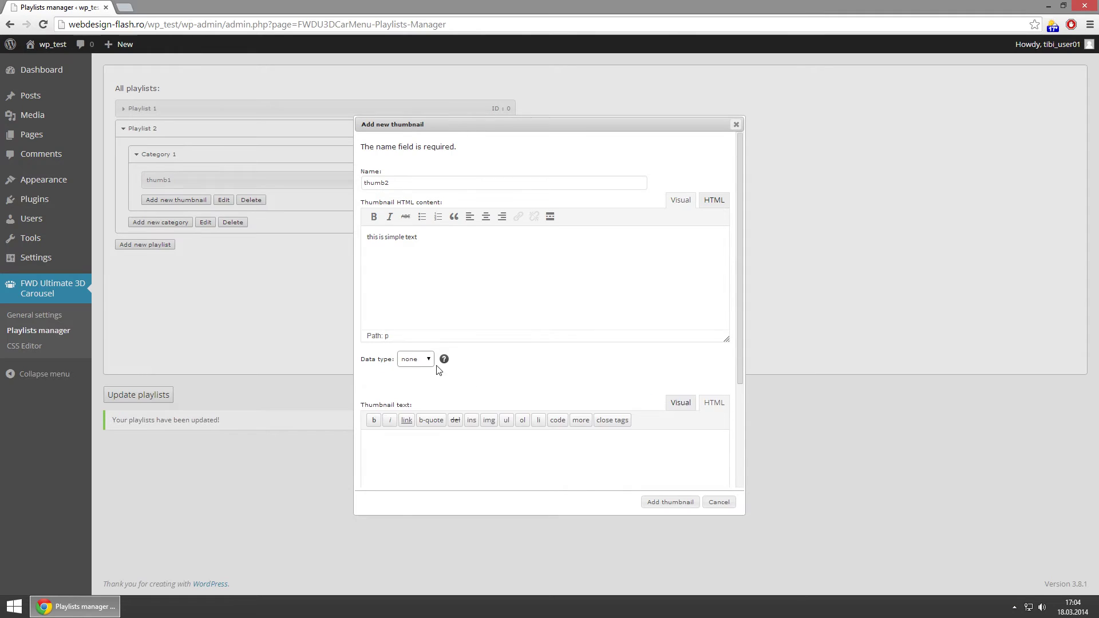
Enter thumb2's thumbnail text with largeLabel paragraph "THUMB TITLE" and smallLabel paragraph "thumb custom text", and add the thumbnail.
scroll(503, 360, "down", 3)
left_click(515, 352)
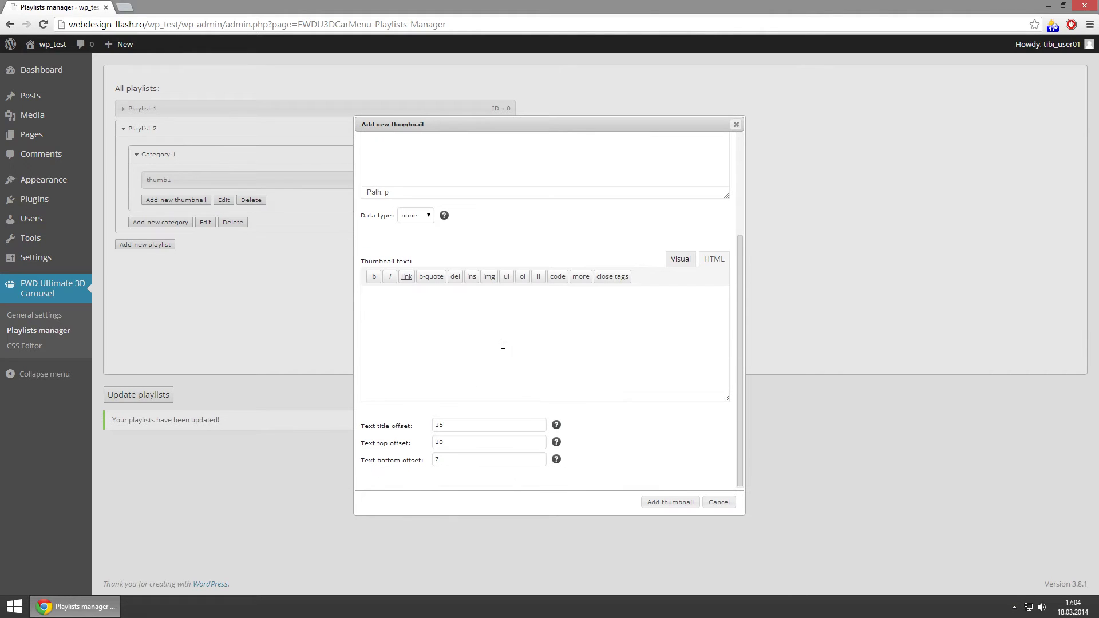
type("<p class=\"largeLabel\">THUMB TITLE</p> <p class=\"smallLabel\">thumb custom text</p>")
left_click(659, 503)
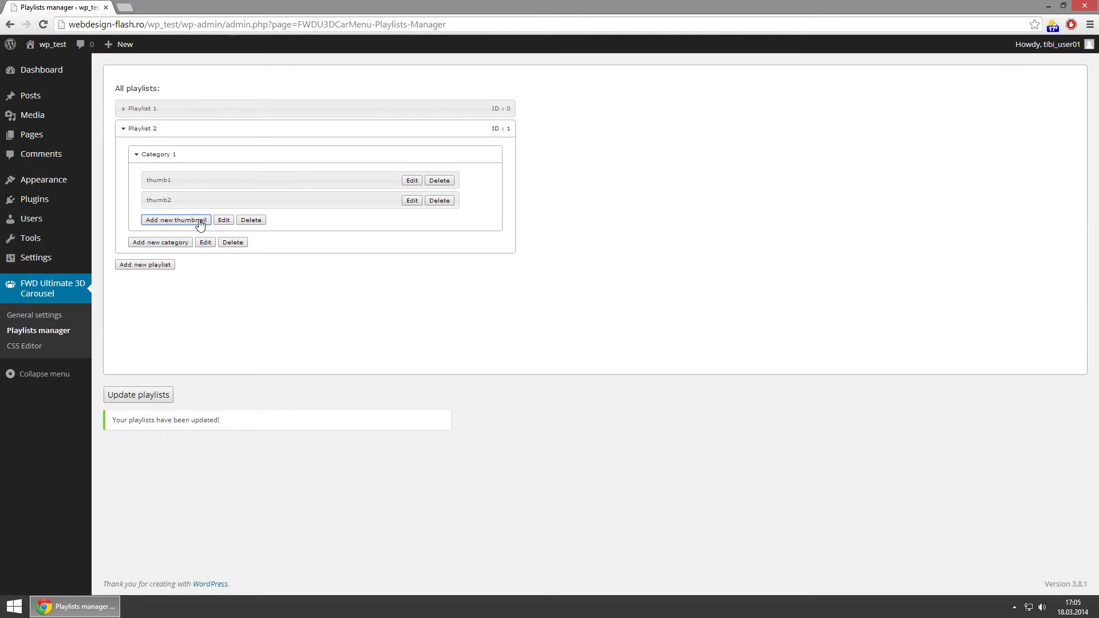
Start a new thumbnail named thumb3 with the HTML content "this is another simple text" and data type none.
left_click(168, 220)
type("thumb3")
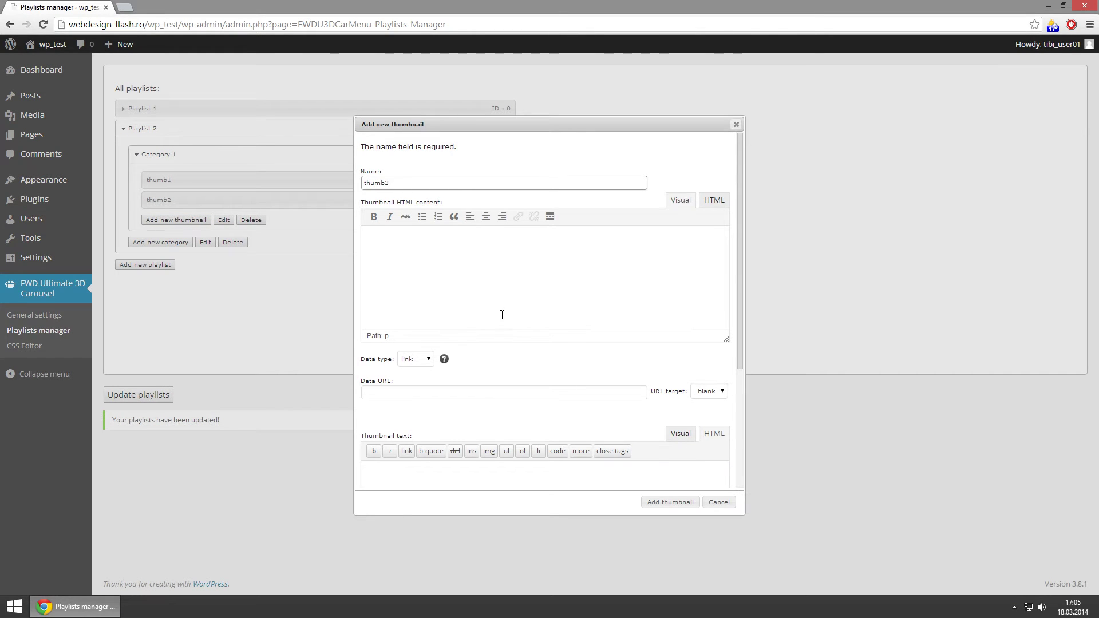
left_click(502, 297)
type("this")
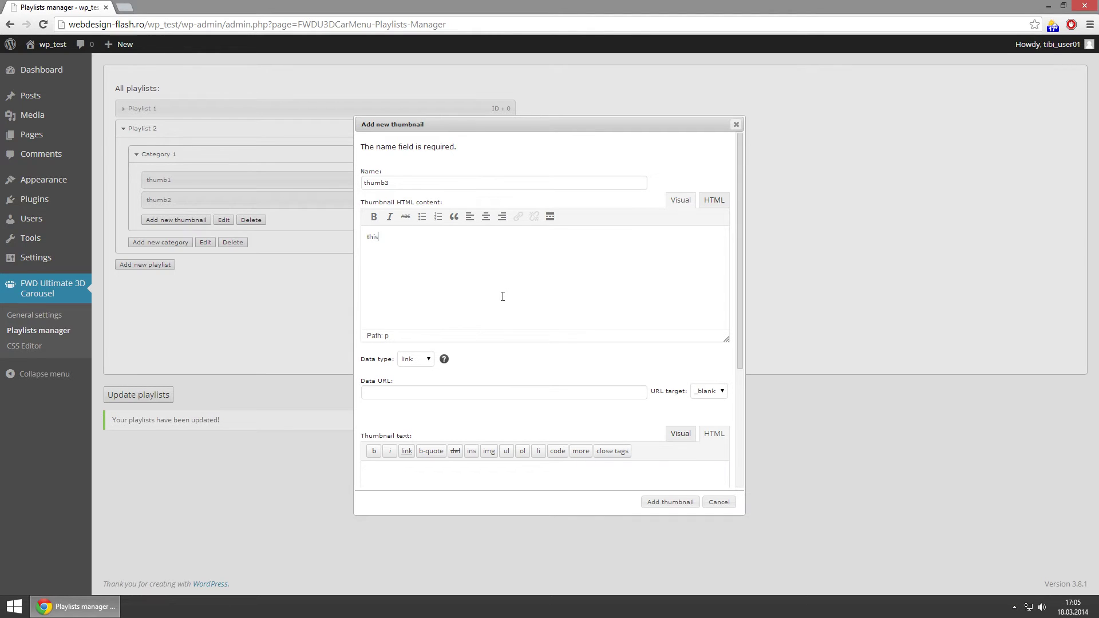
type(" is another simple text")
left_click(419, 364)
left_click(418, 374)
Enter thumb3's thumbnail text with largeLabel paragraph "THUMB TITLE" and smallLabel paragraph "thumb custom text", and add the thumbnail.
scroll(467, 359, "down", 2)
left_click(502, 371)
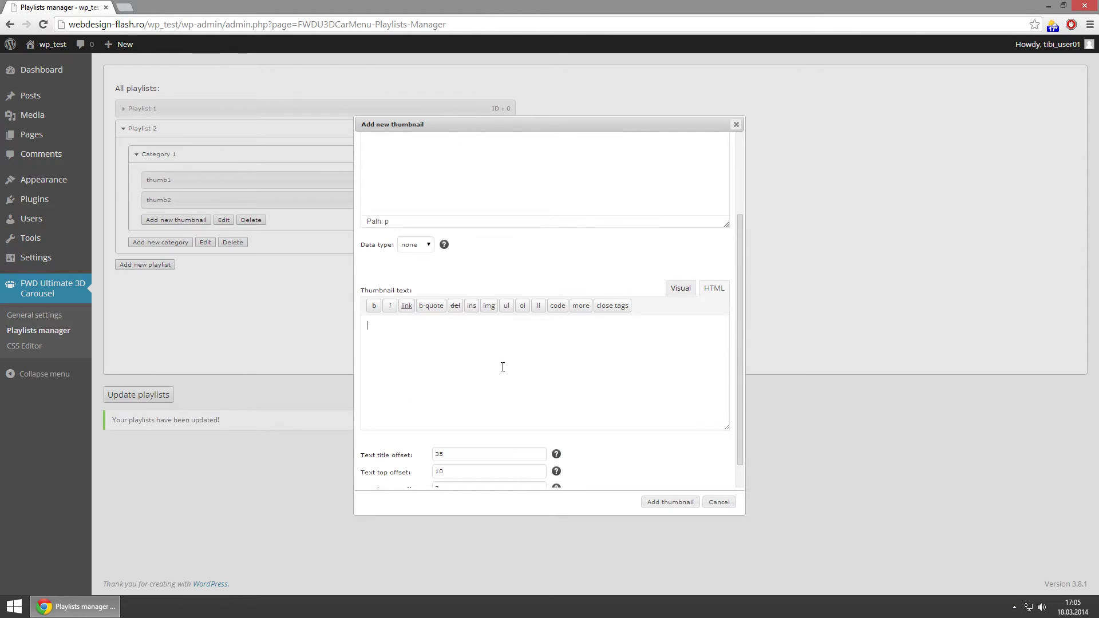
type("<p class=\"largeLabel\">THUMB TITLE</p> <p class=\"smallLabel\">thumb custom text</p>")
left_click(674, 506)
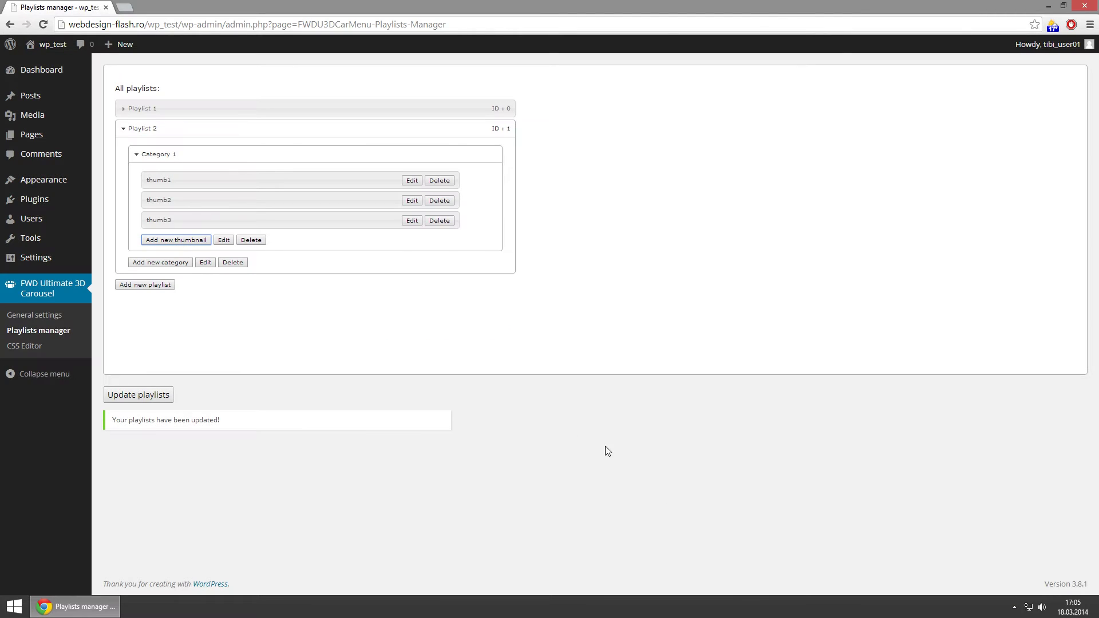
Start a new thumbnail named thumb4 in Category 1 with the HTML content "this is simple text 2" in bold and italic.
left_click(195, 243)
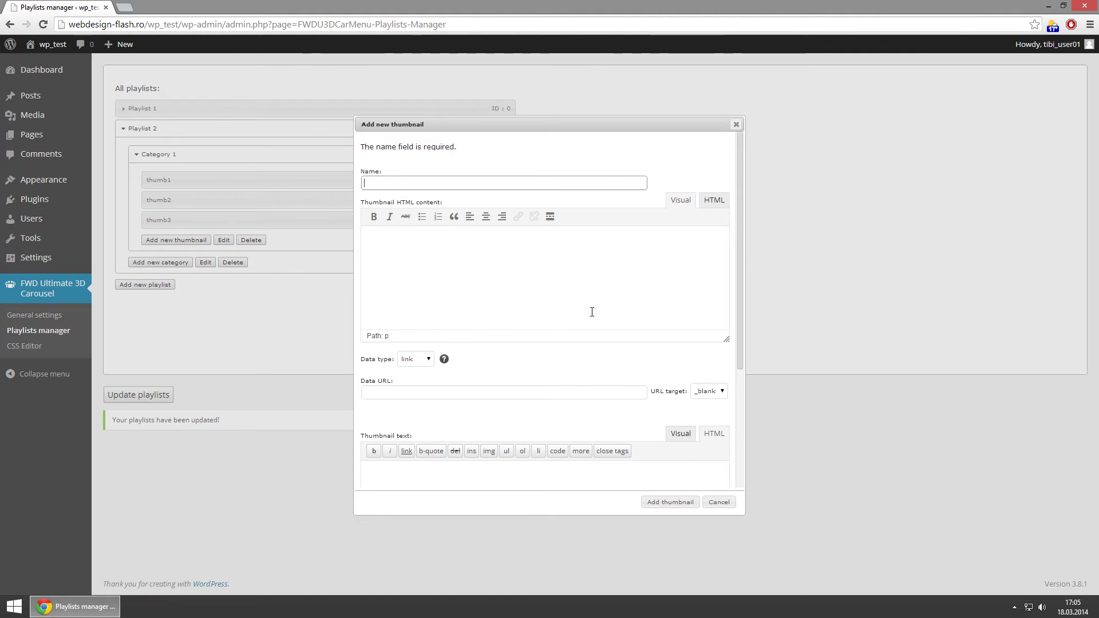
type("thumb4")
left_click(549, 301)
type("t")
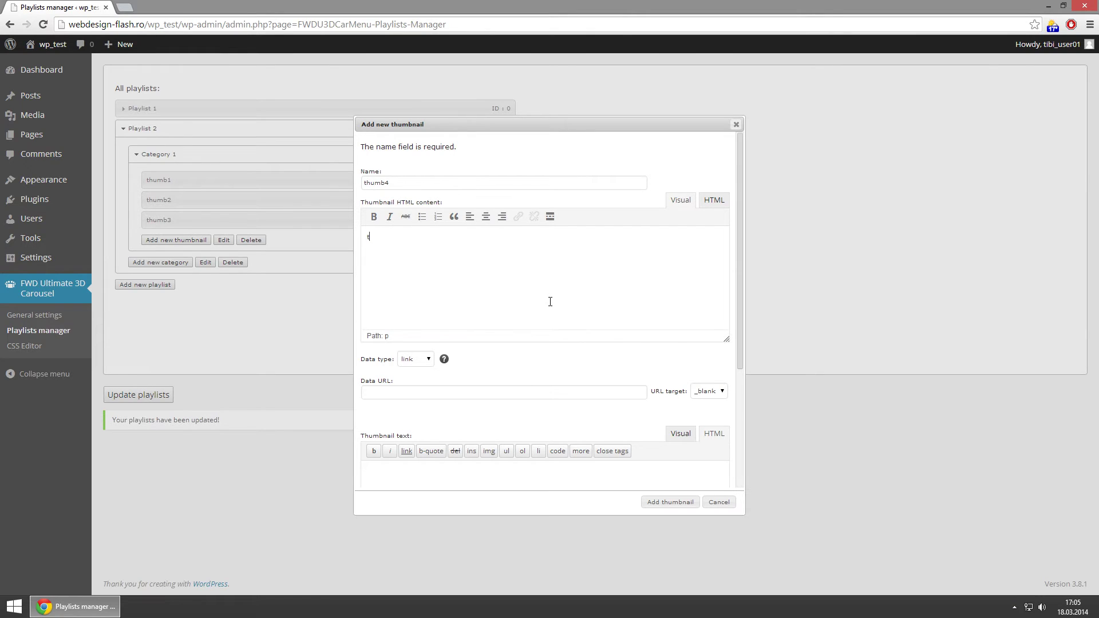
type("his is simple text 2")
left_click_drag(424, 237, 355, 231)
left_click(374, 217)
left_click(390, 218)
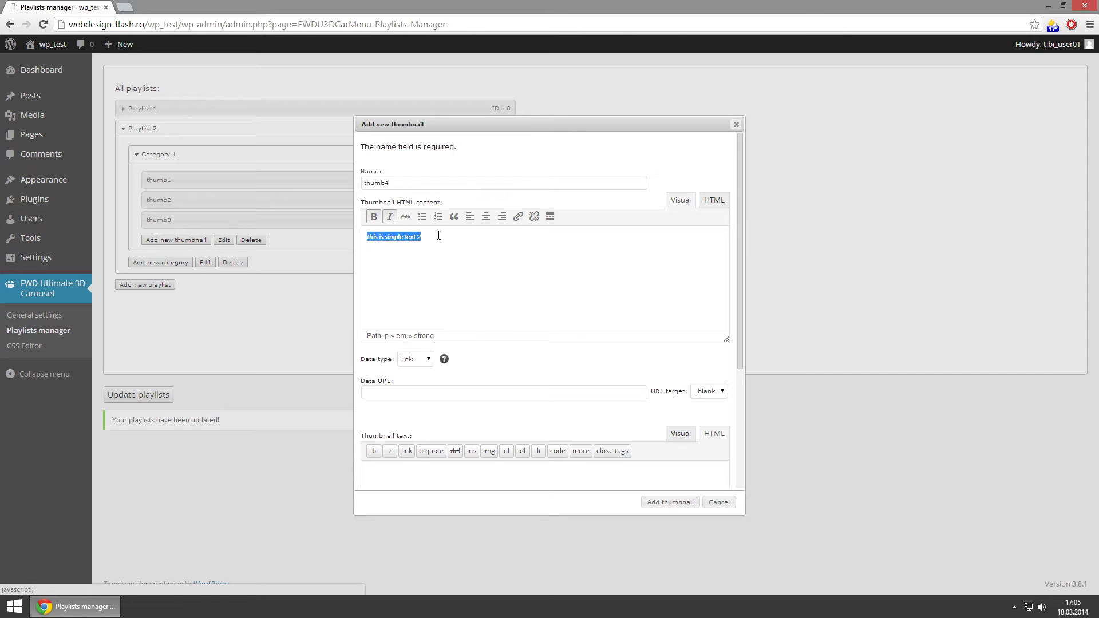
left_click(451, 243)
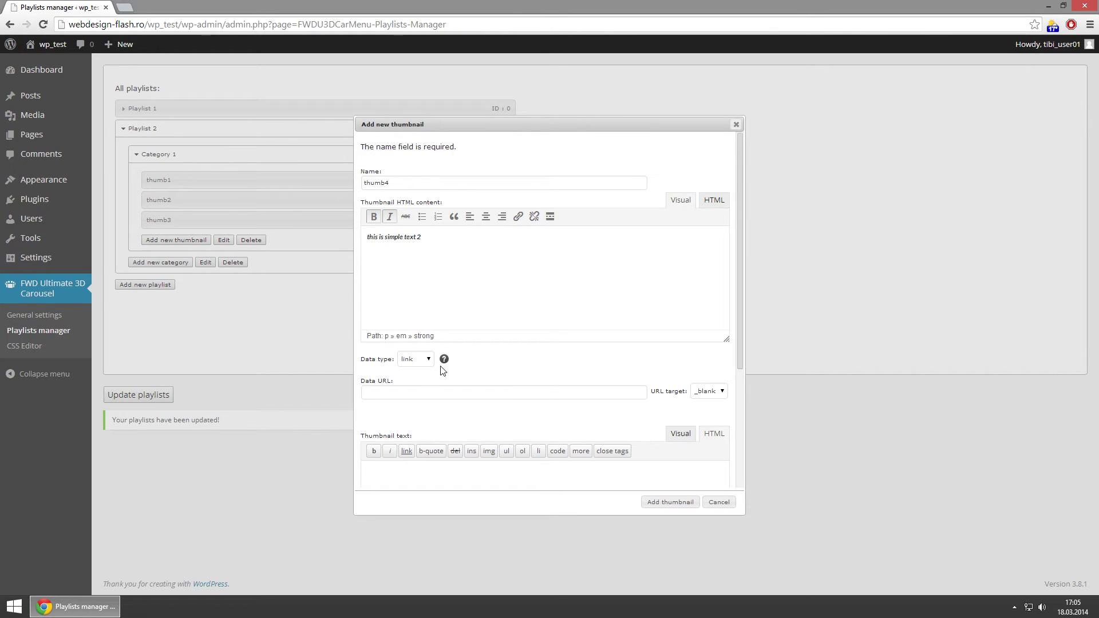
Set thumb4's data type to none and insert the word "edited" into its HTML content.
left_click(426, 360)
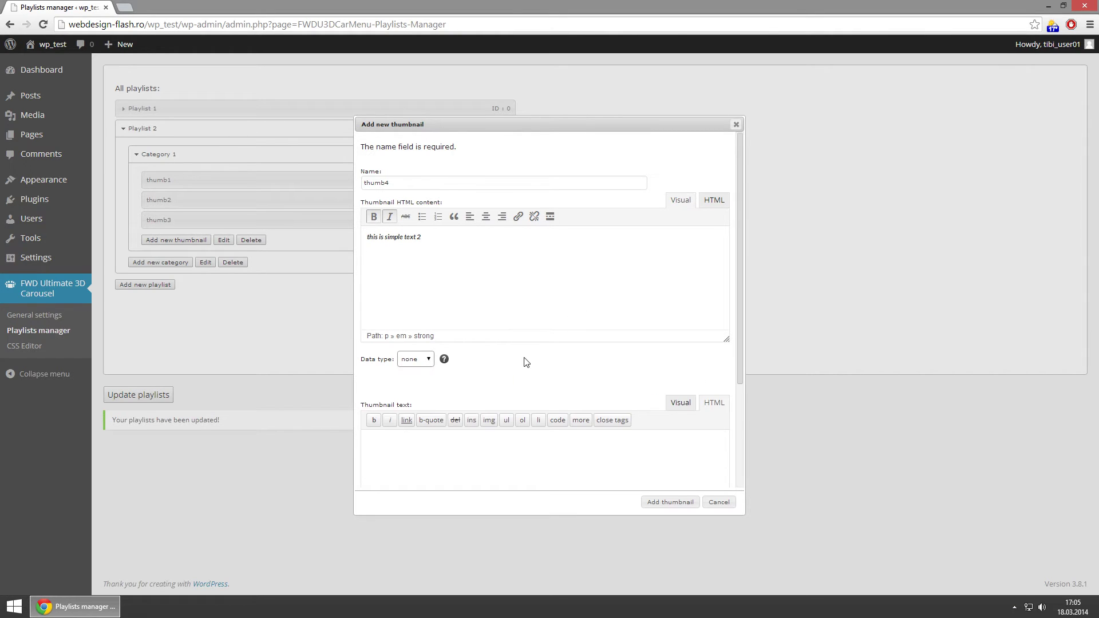
left_click(404, 237)
type("edited")
key("Left")
Enter thumb4's thumbnail text with largeLabel paragraph "THUMB TITLE" and smallLabel paragraph "thumb custom text", and add the thumbnail.
scroll(595, 306, "down", 2)
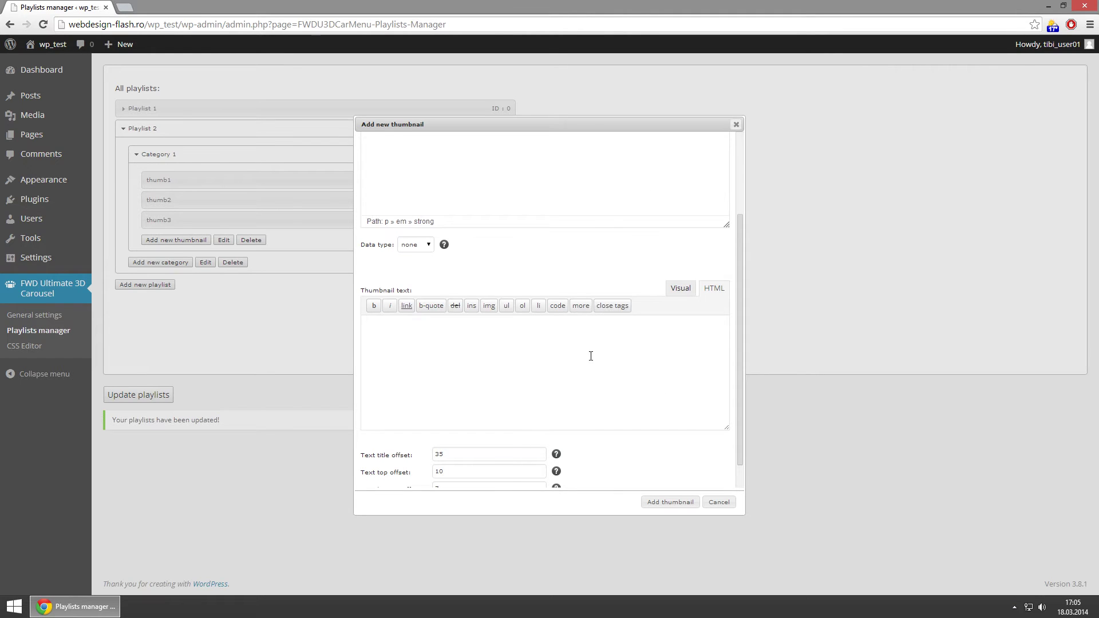
type("<p class=\"largeLabel\">THUMB TITLE</p> <p class=\"smallLabel\">thumb custom text</p>")
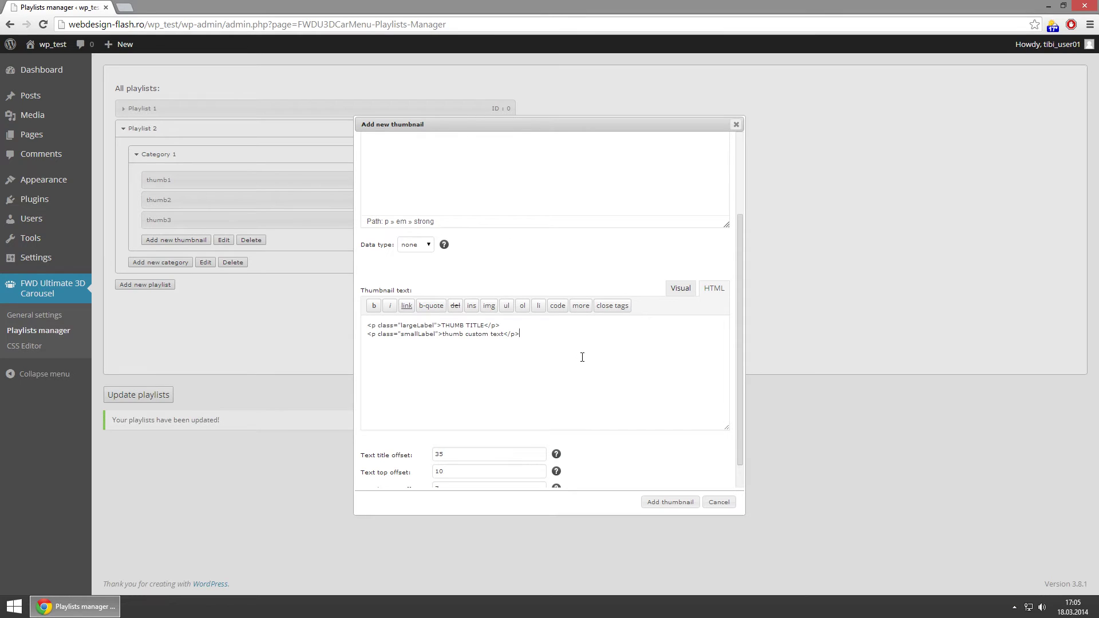
left_click(670, 503)
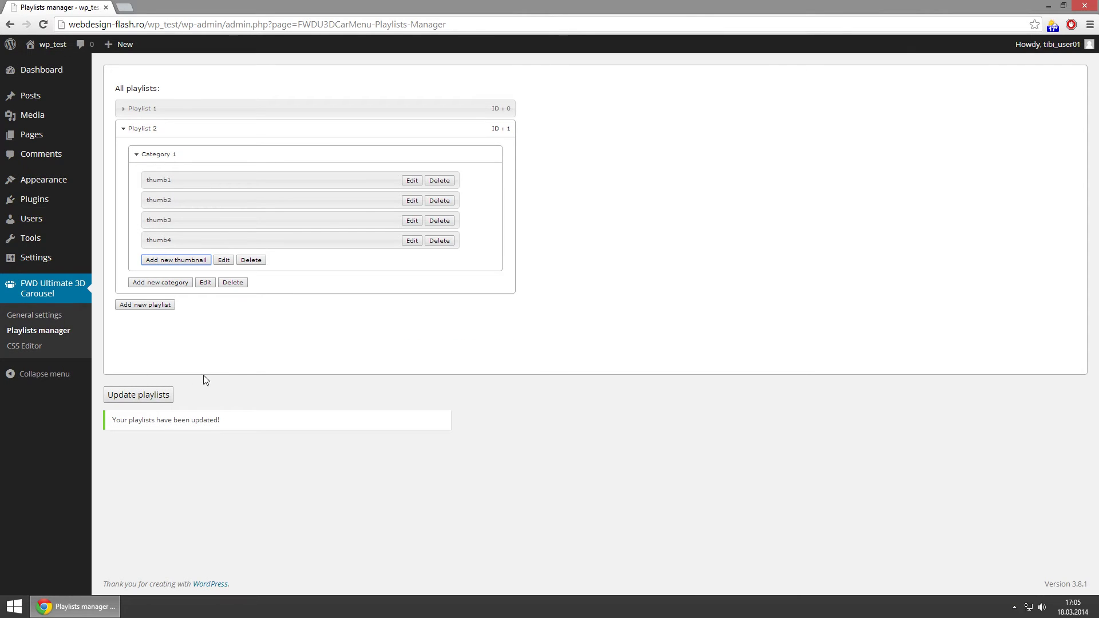
Reorder the thumbnails in Playlist 2's Category 1 as thumb2, thumb1, thumb4, thumb3, and update the playlists.
left_click(152, 394)
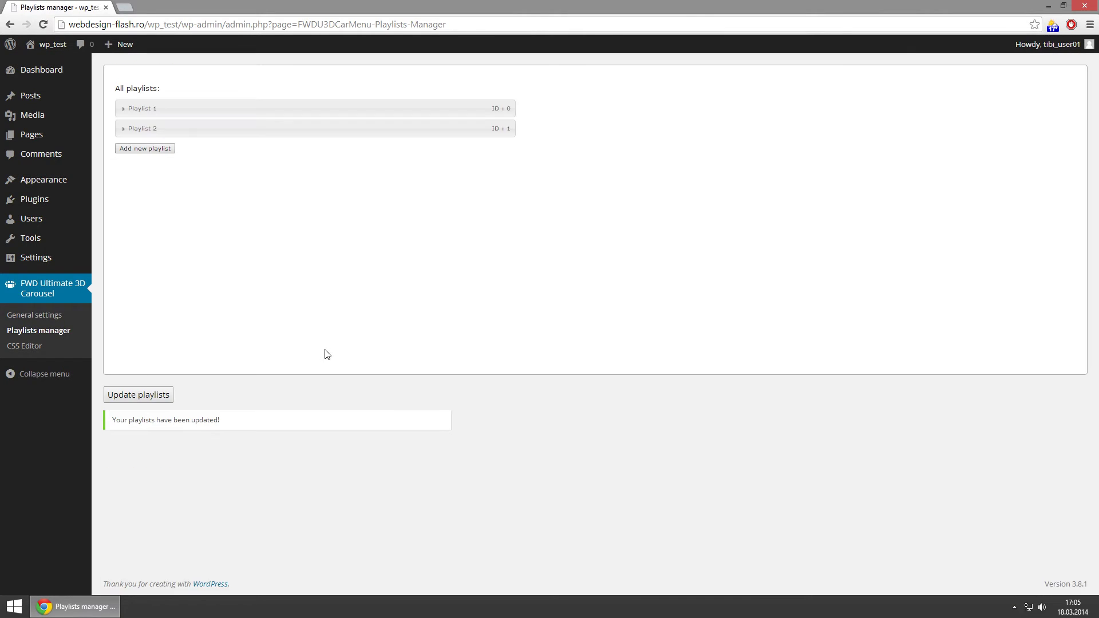
left_click(231, 130)
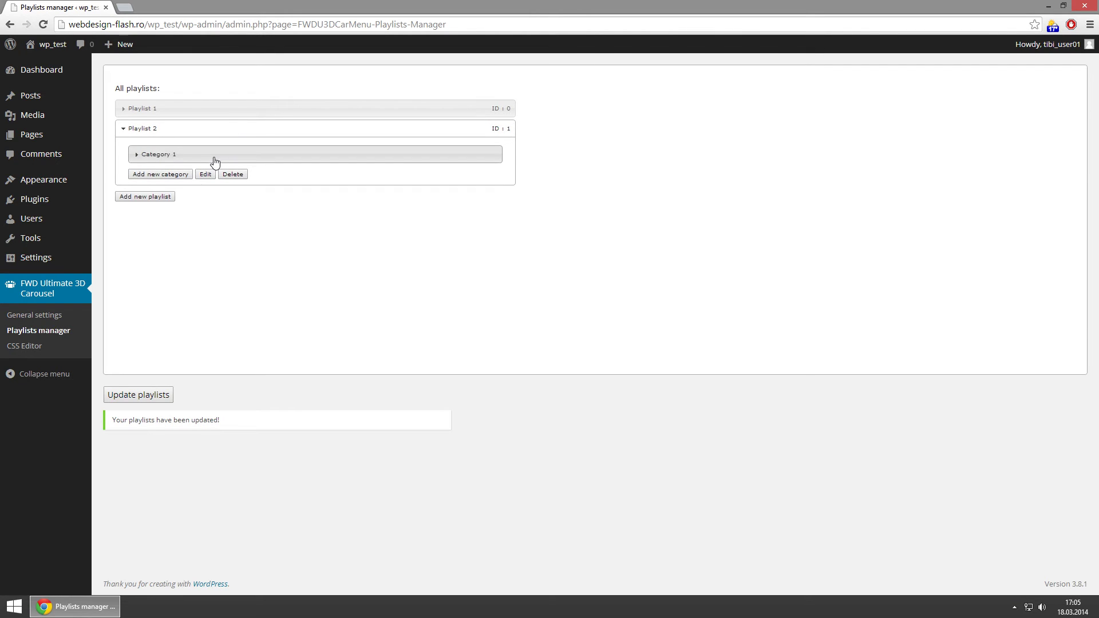
left_click(215, 155)
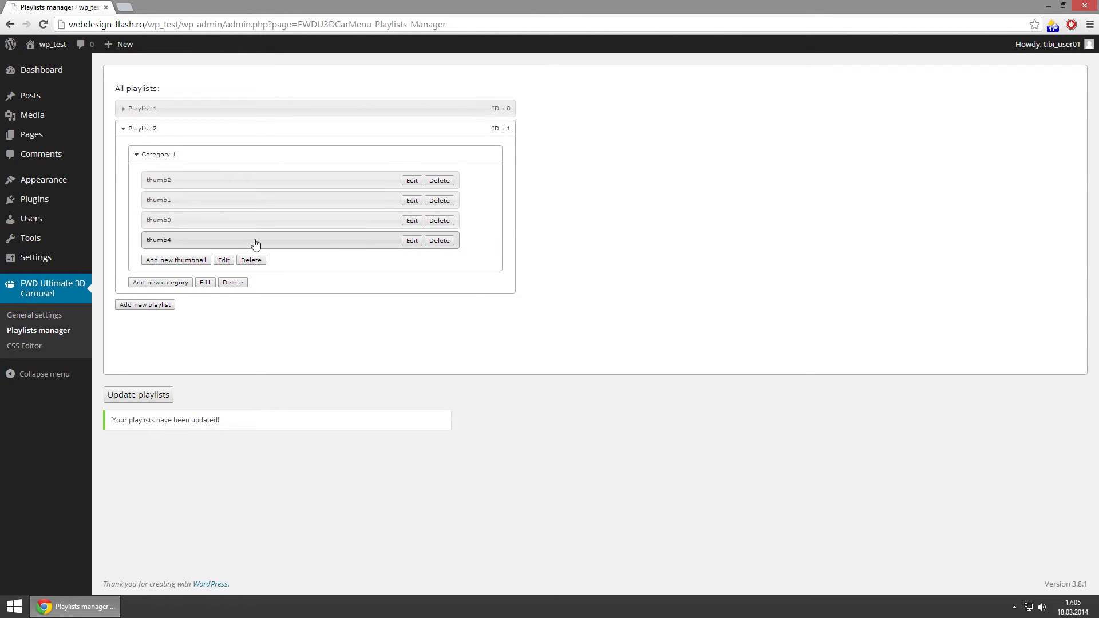
left_click_drag(255, 245, 248, 224)
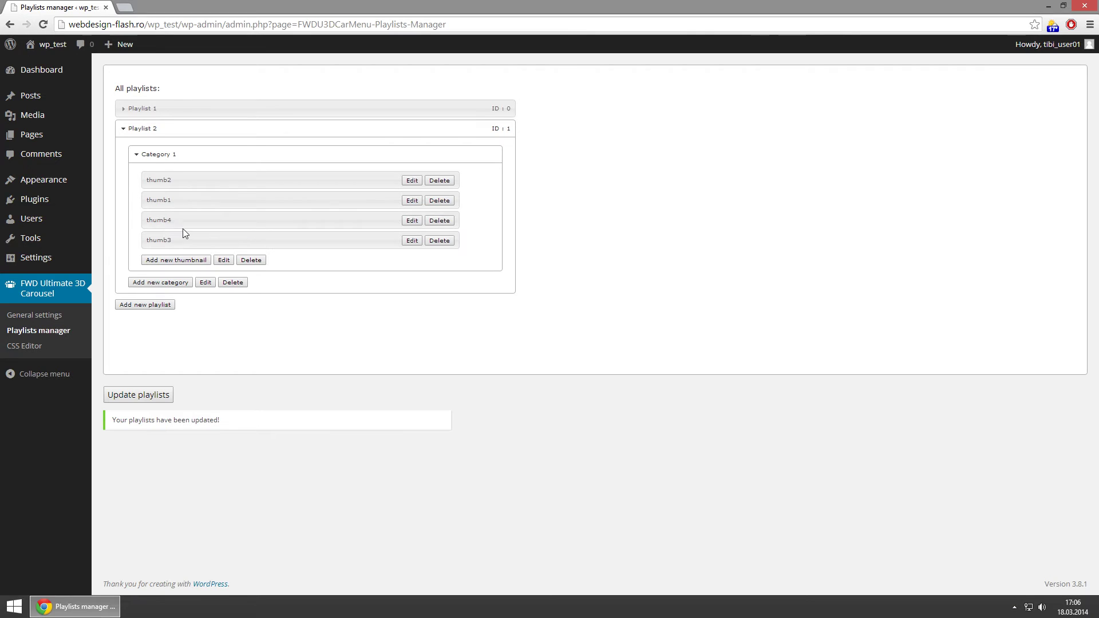
left_click(412, 181)
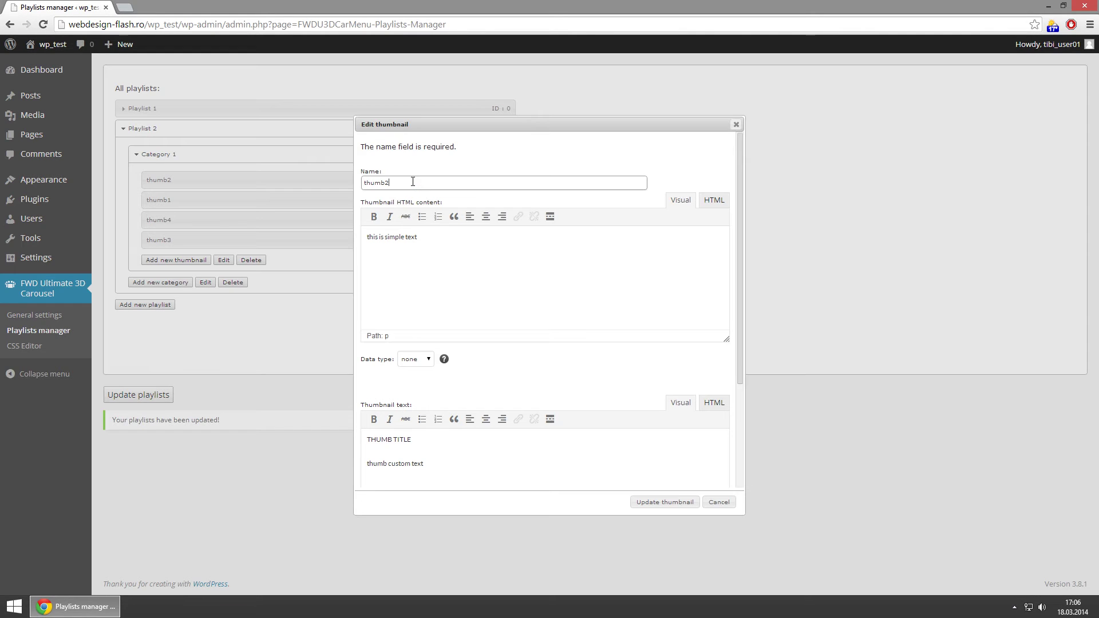
left_click(736, 124)
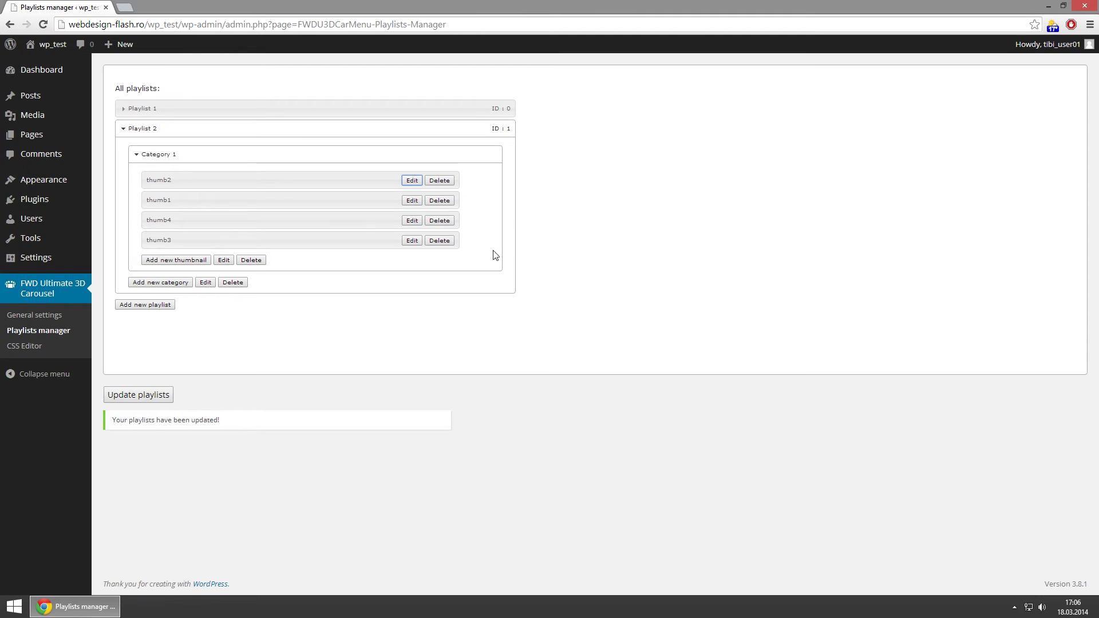
left_click(162, 395)
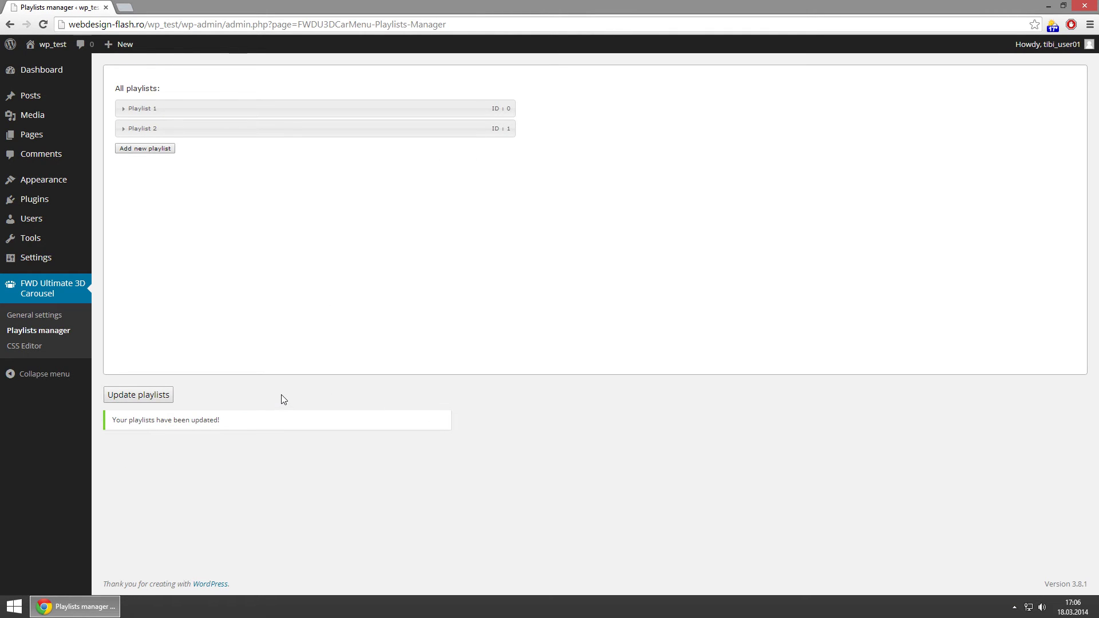
left_click_drag(250, 107, 276, 156)
Append a .newClass rule with color: #FFFFFF at the end of the carousel's main CSS file and update the file.
left_click(24, 347)
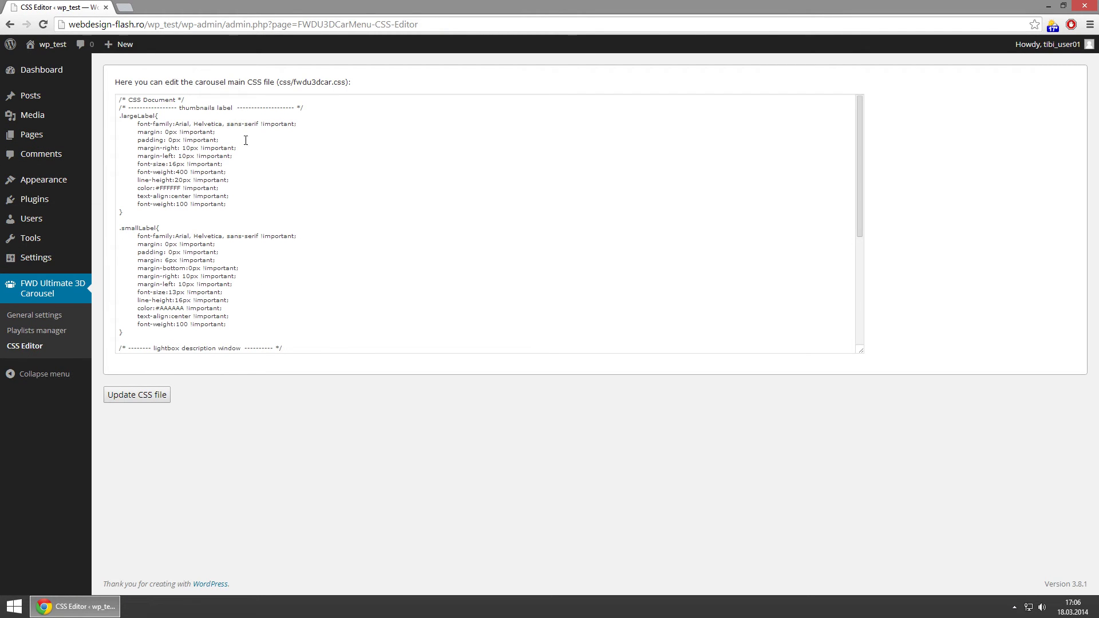
left_click(318, 86)
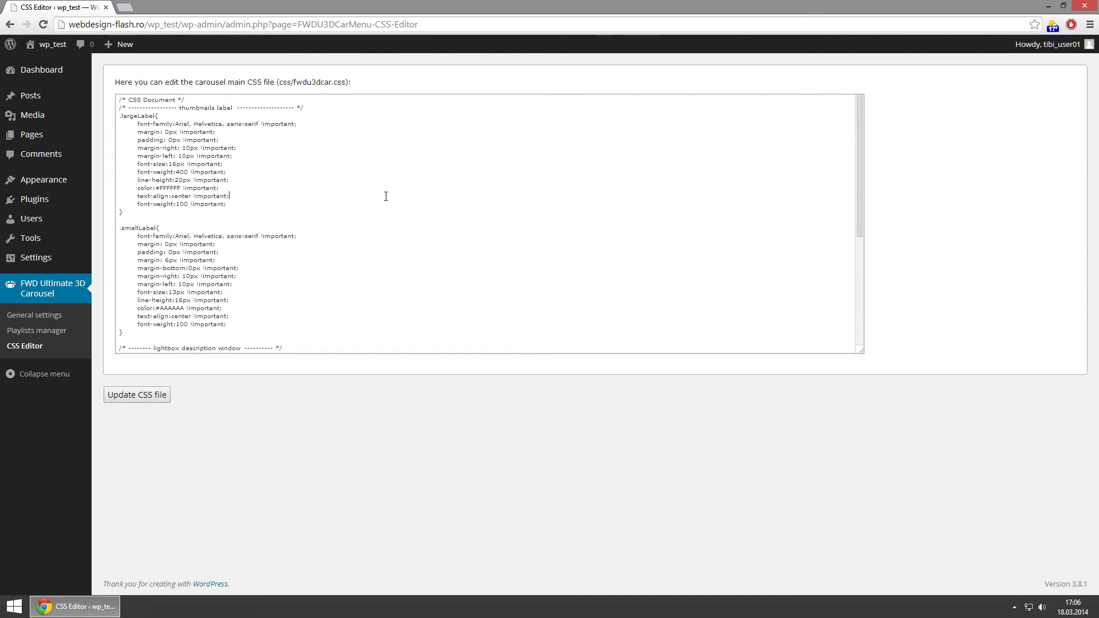
scroll(386, 196, "down", 4)
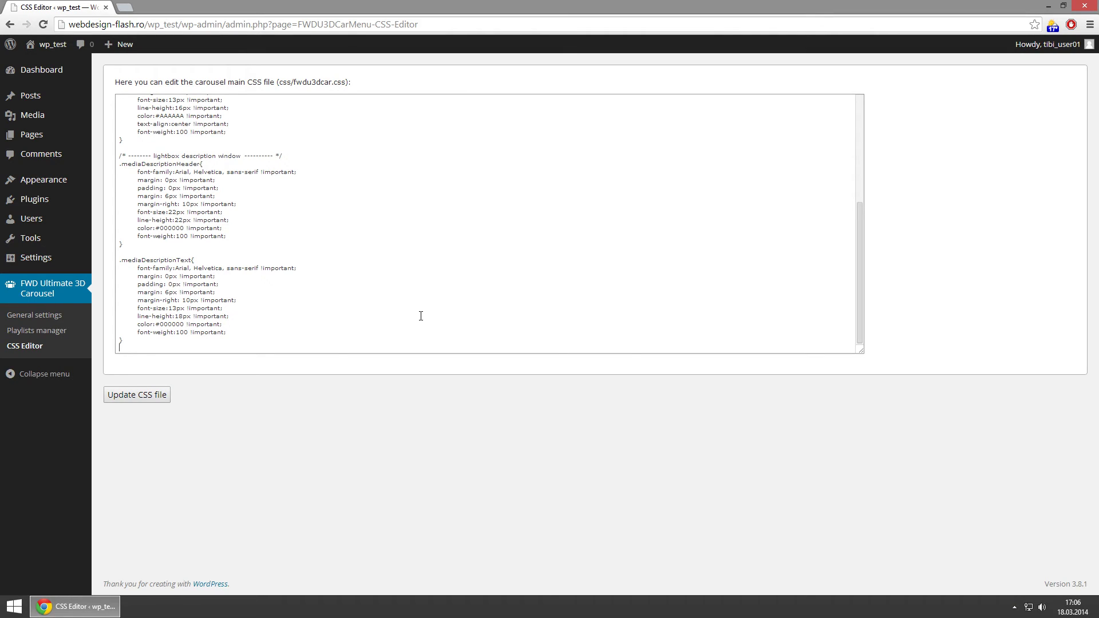
key("ctrl+End")
key("Return")
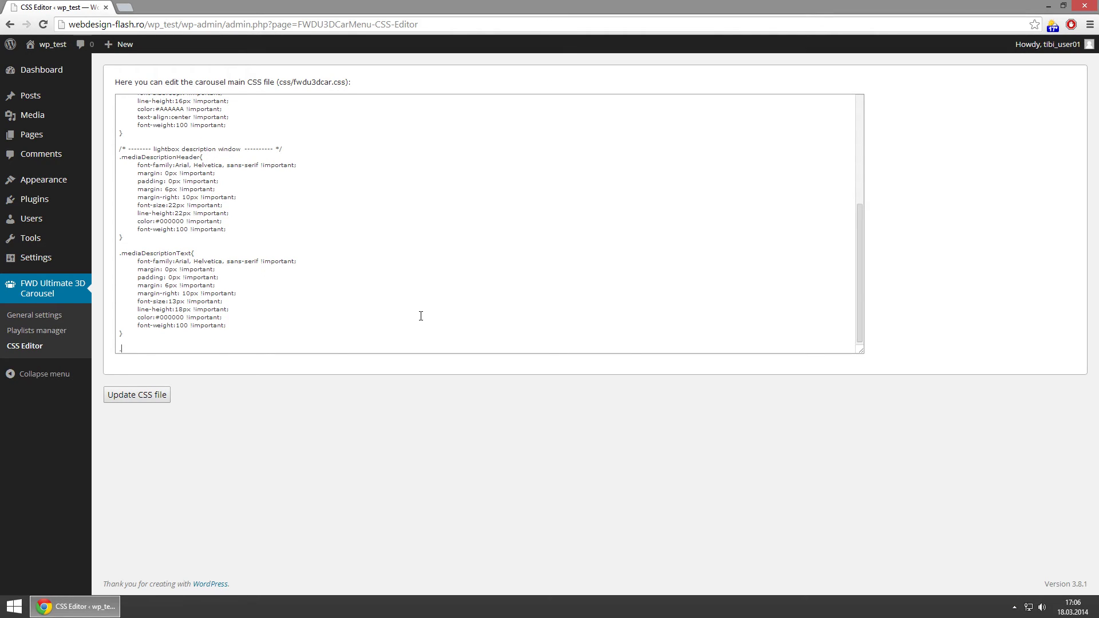
type(".newClass{")
key("Return")
key("Return")
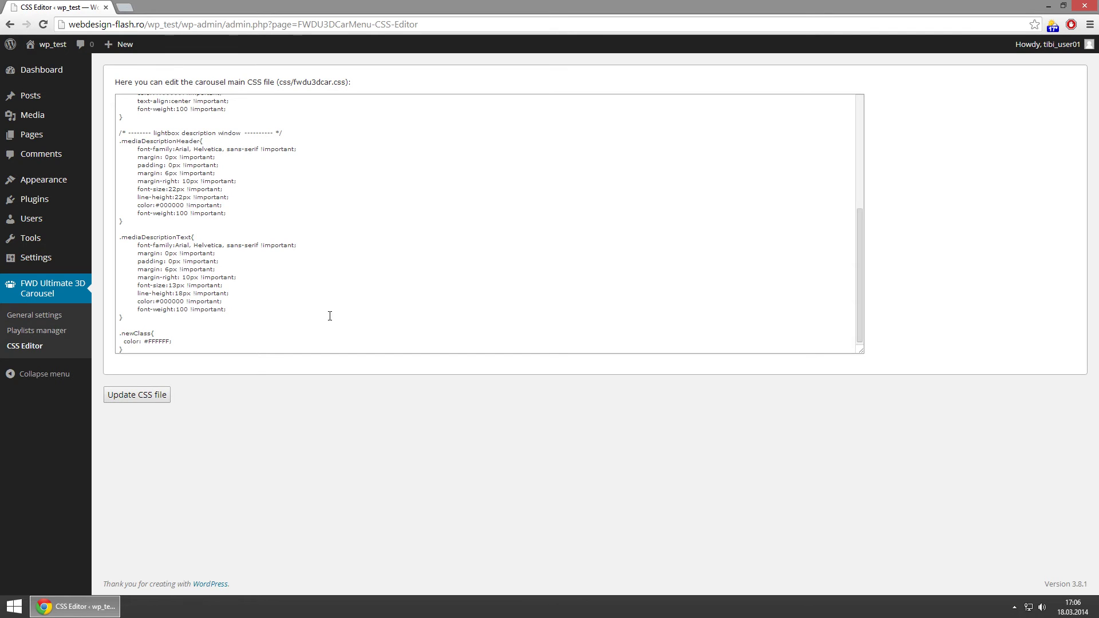
left_click(153, 395)
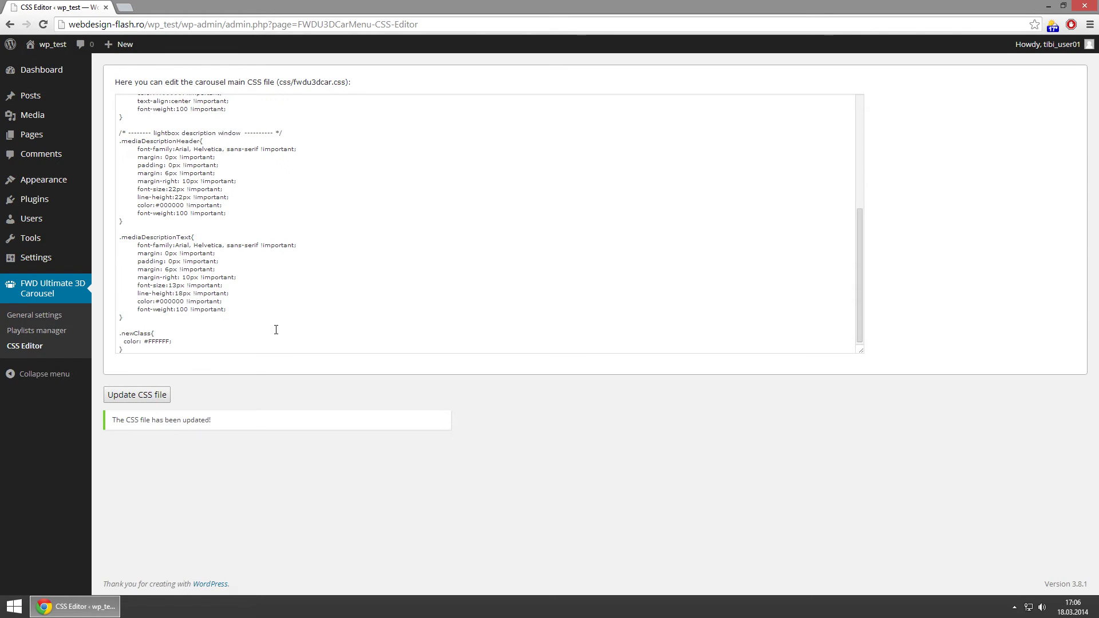
scroll(317, 318, "up", 4)
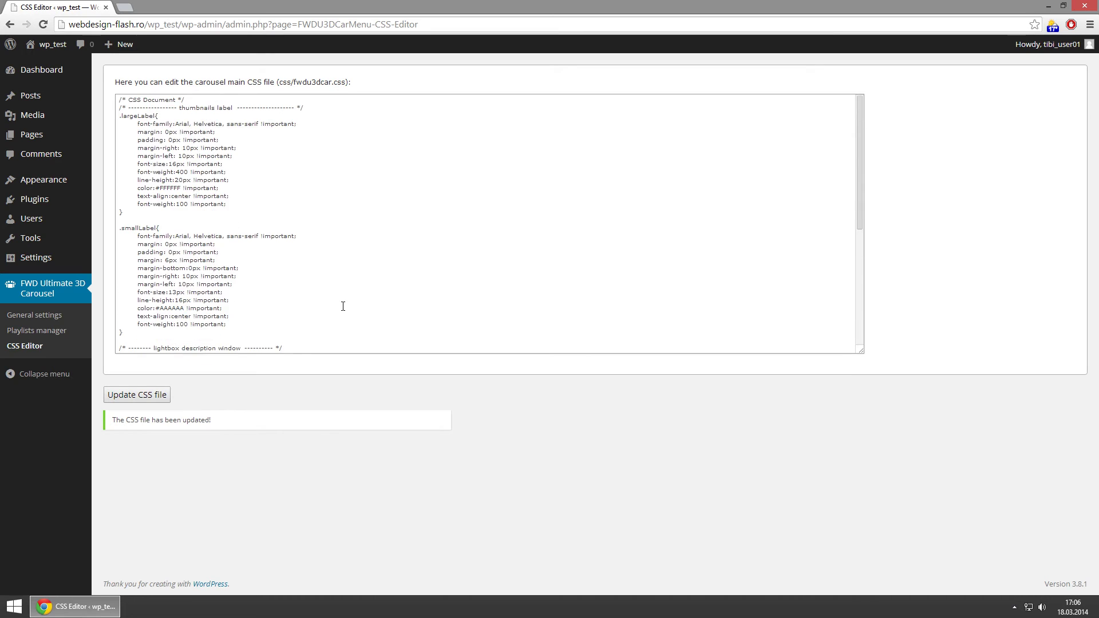
scroll(343, 329, "down", 3)
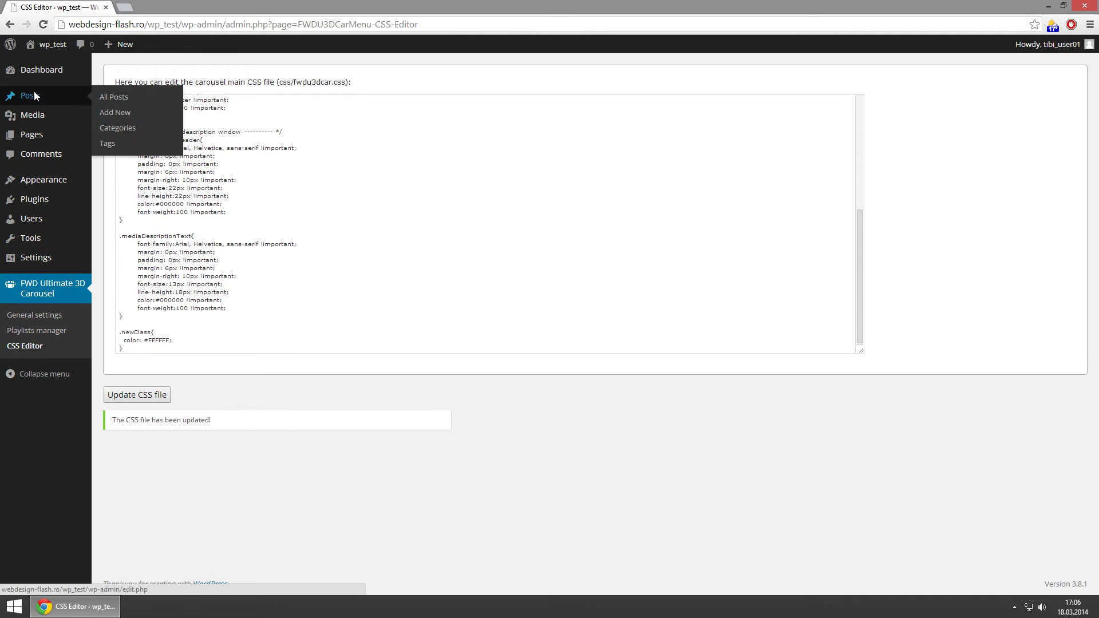
Create a new post titled "FWD Ultimate 3D Carousel Demo" with the body text "This is the carousel demo:".
left_click(31, 95)
left_click(163, 73)
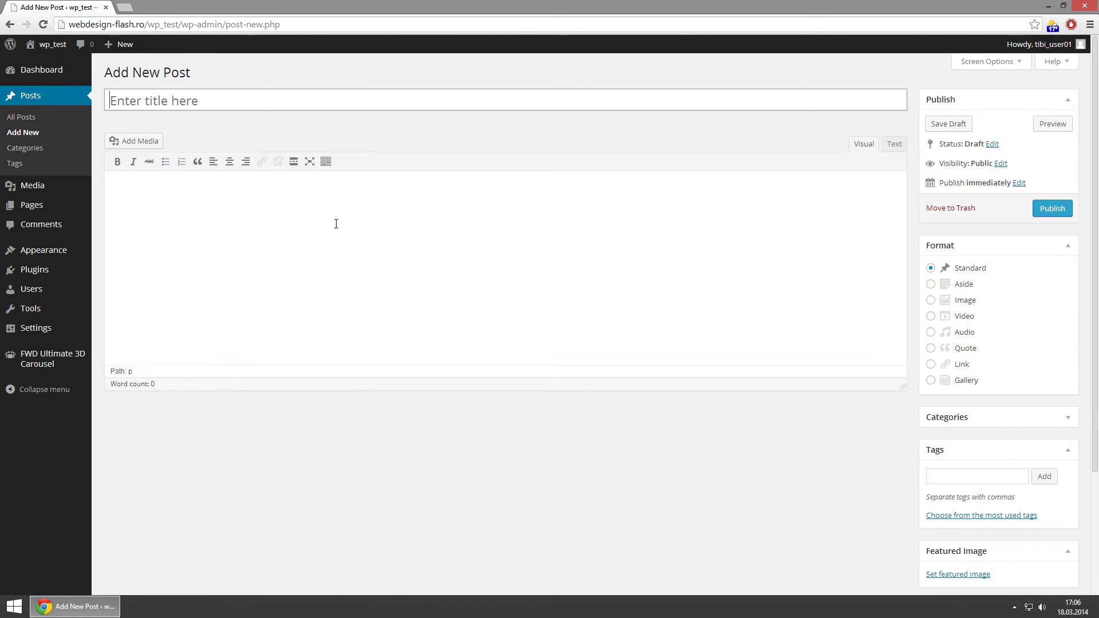
type("FWD Ultimate")
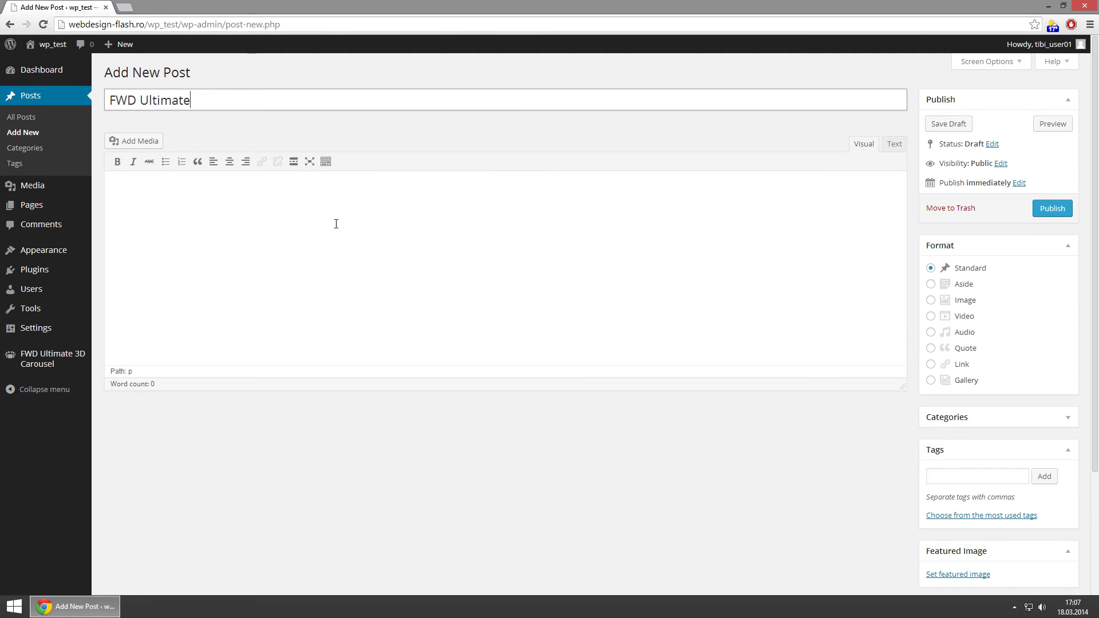
type(" 3D Carousel Demo")
left_click(336, 224)
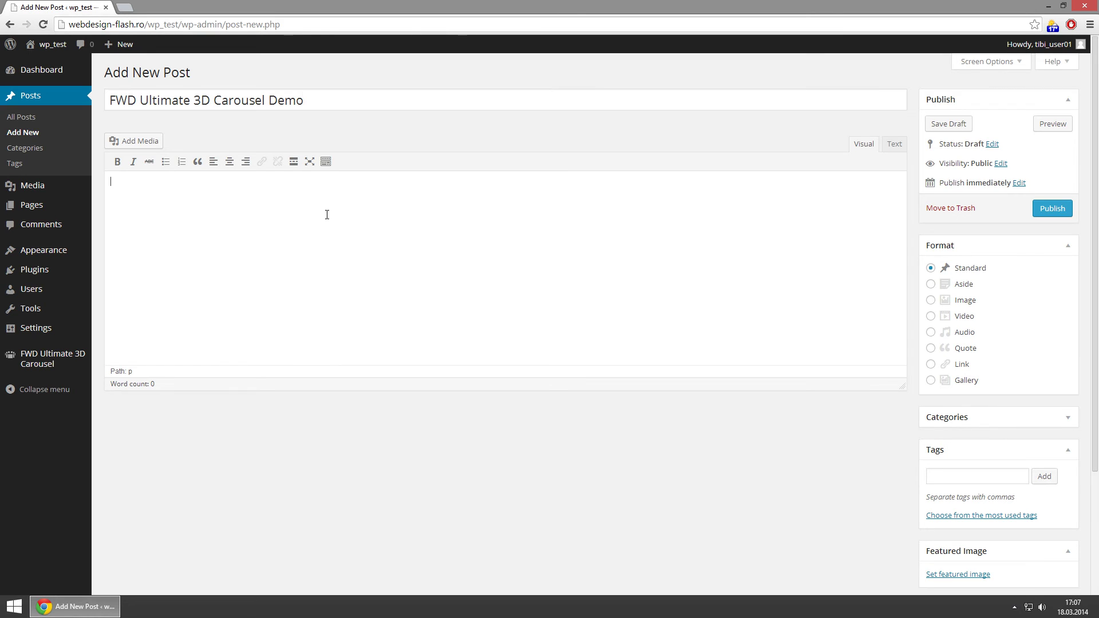
type("This is the carousel demo:")
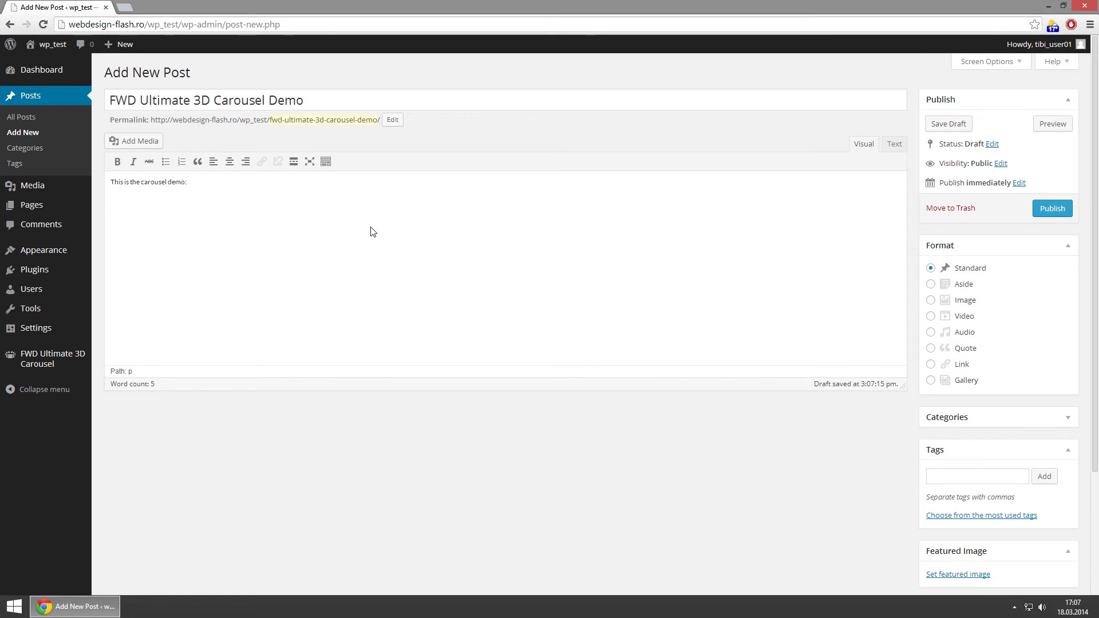
Add a carousel shortcode to the post using preset skin_modern_warm and Playlist 1.
scroll(731, 444, "down", 3)
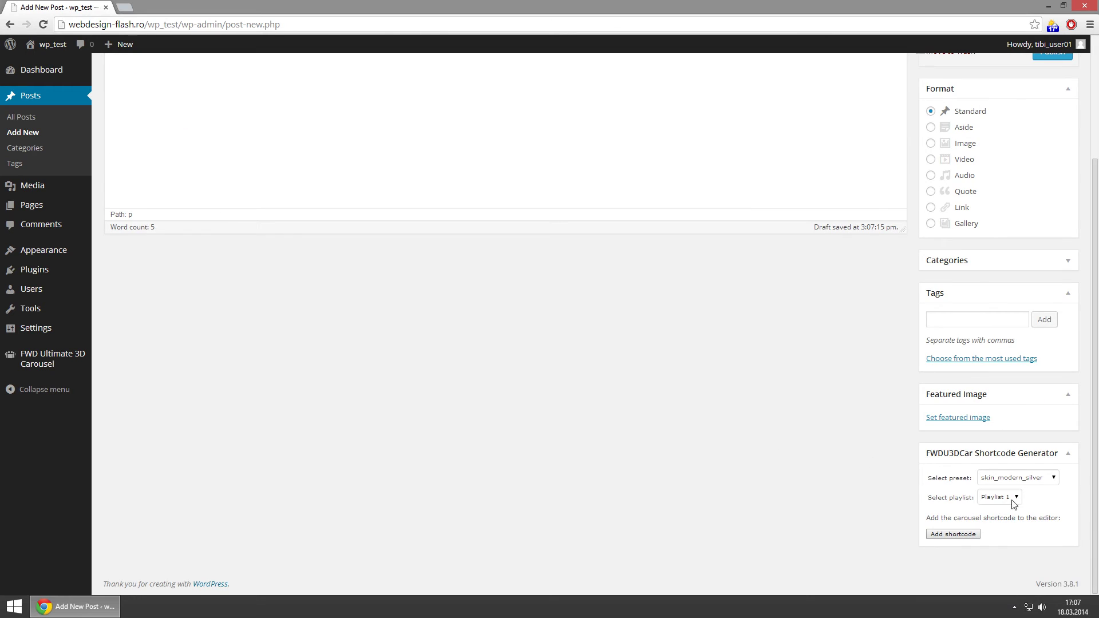
left_click(1040, 477)
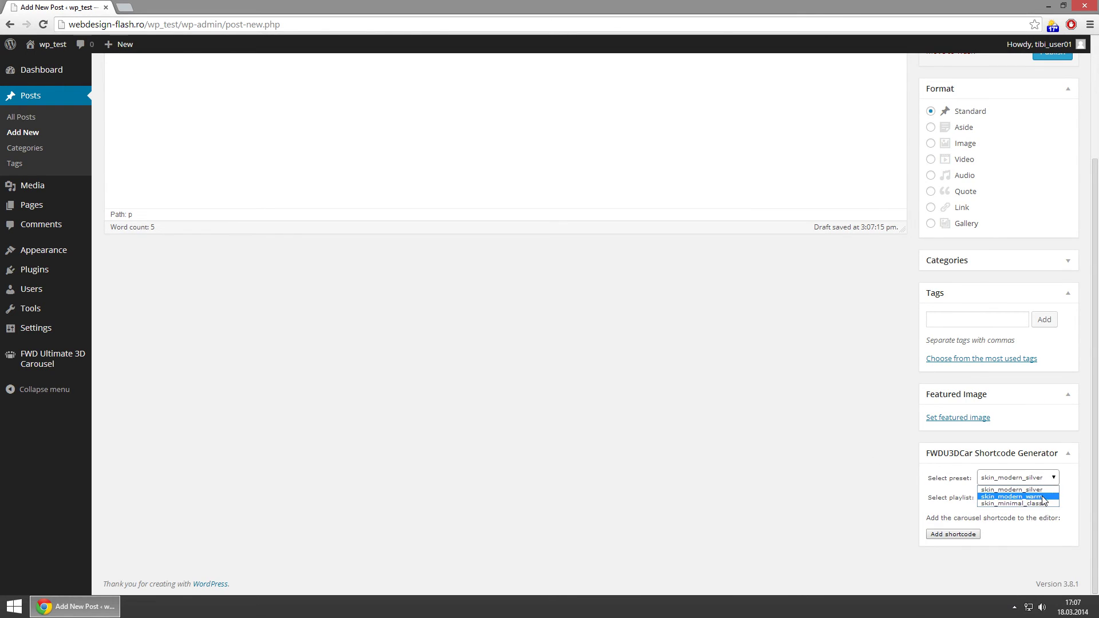
left_click(1043, 497)
left_click(1014, 498)
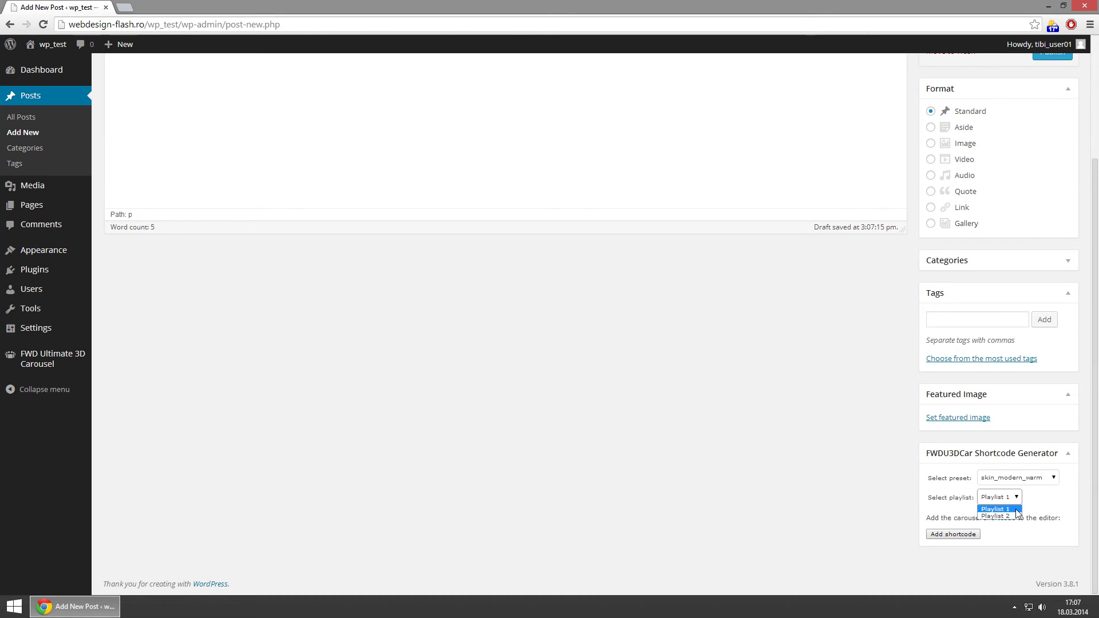
left_click(1016, 510)
left_click(952, 534)
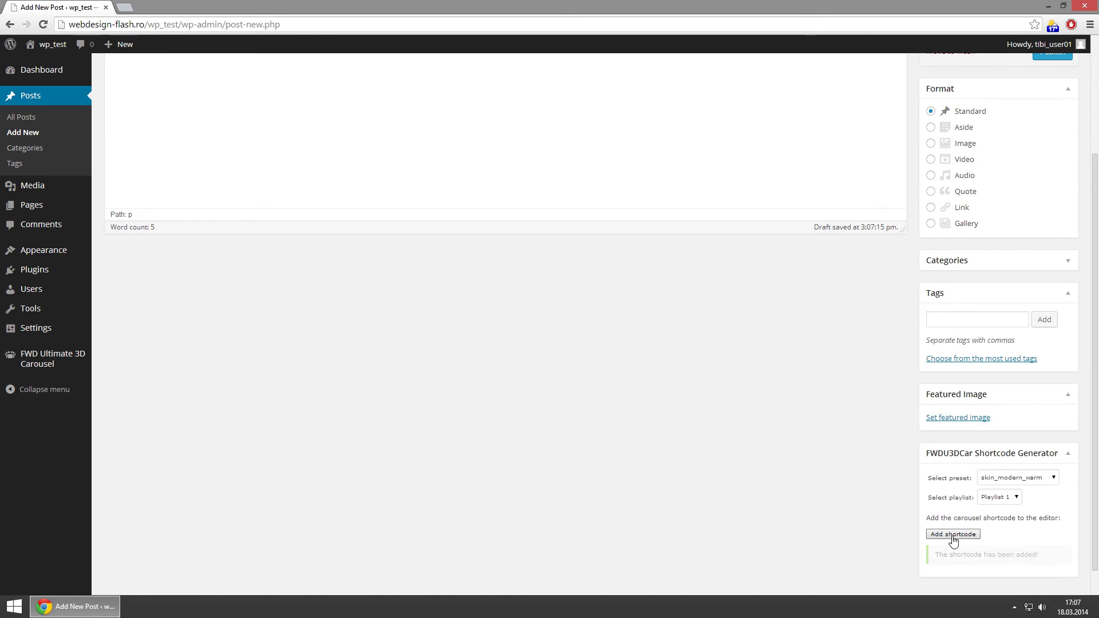
scroll(744, 515, "up", 3)
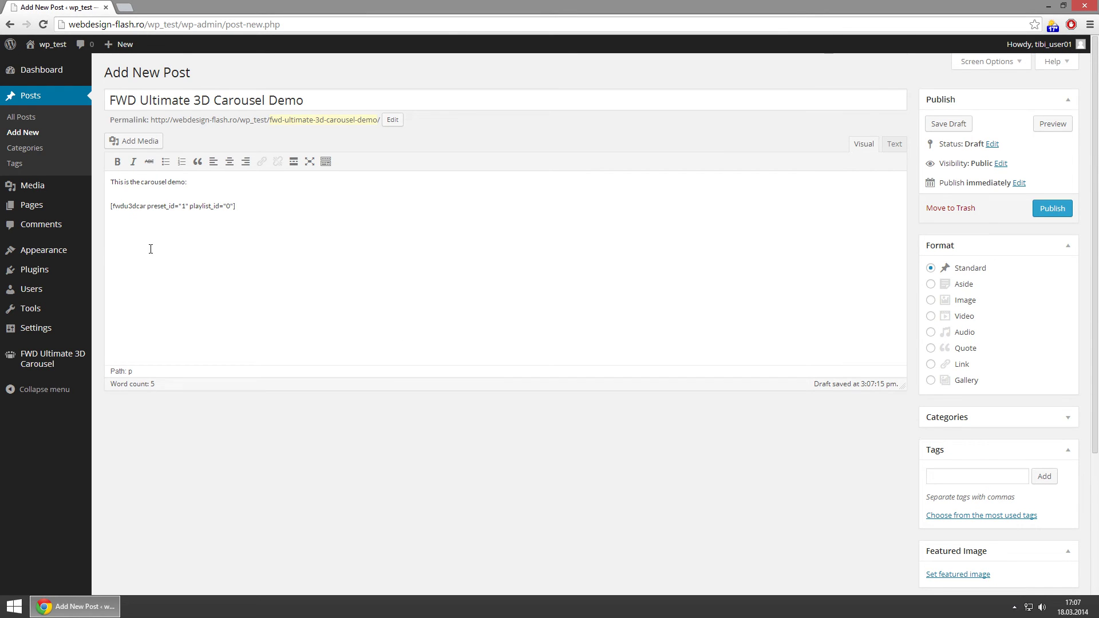
Add a second carousel shortcode to the post using preset skin_modern_silver and Playlist 2.
scroll(718, 429, "down", 3)
left_click(1043, 447)
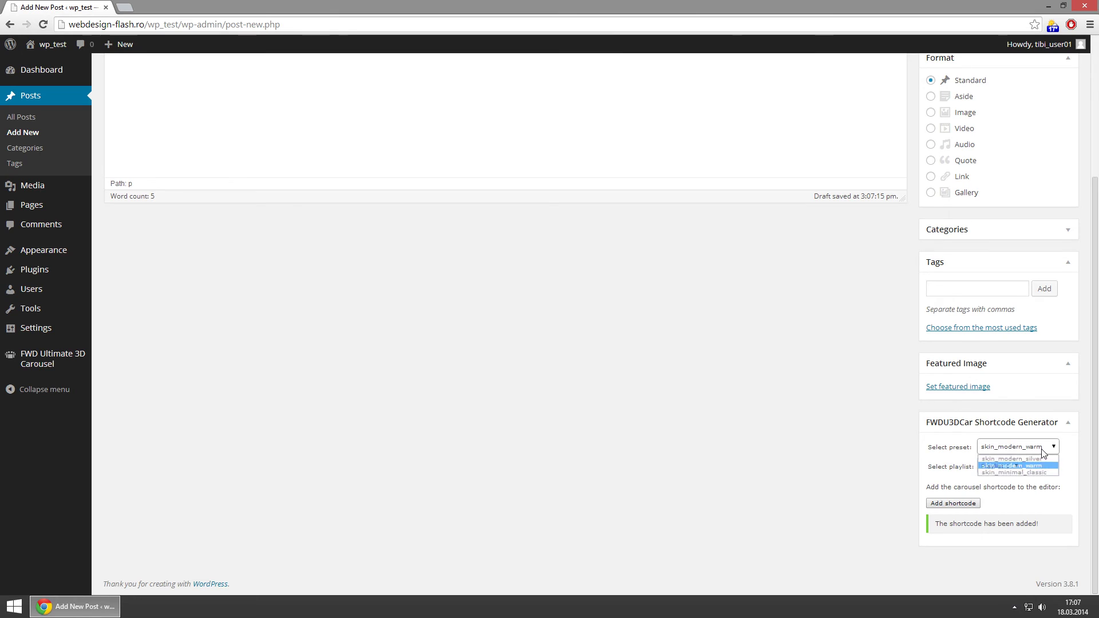
left_click(1042, 460)
left_click(1018, 468)
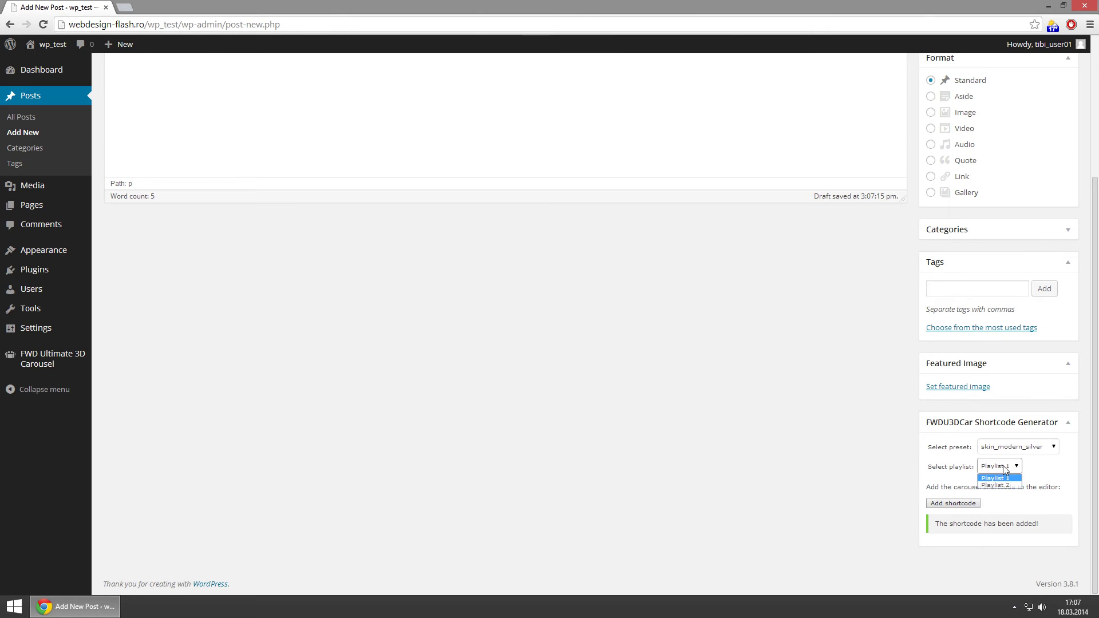
left_click(1006, 487)
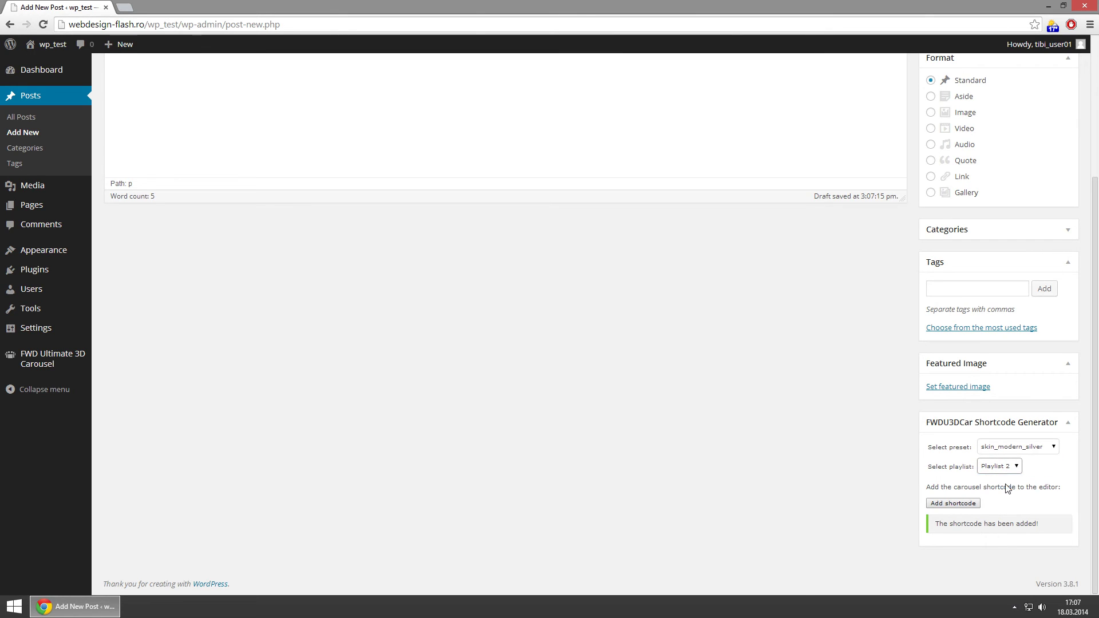
left_click(957, 506)
scroll(629, 429, "up", 3)
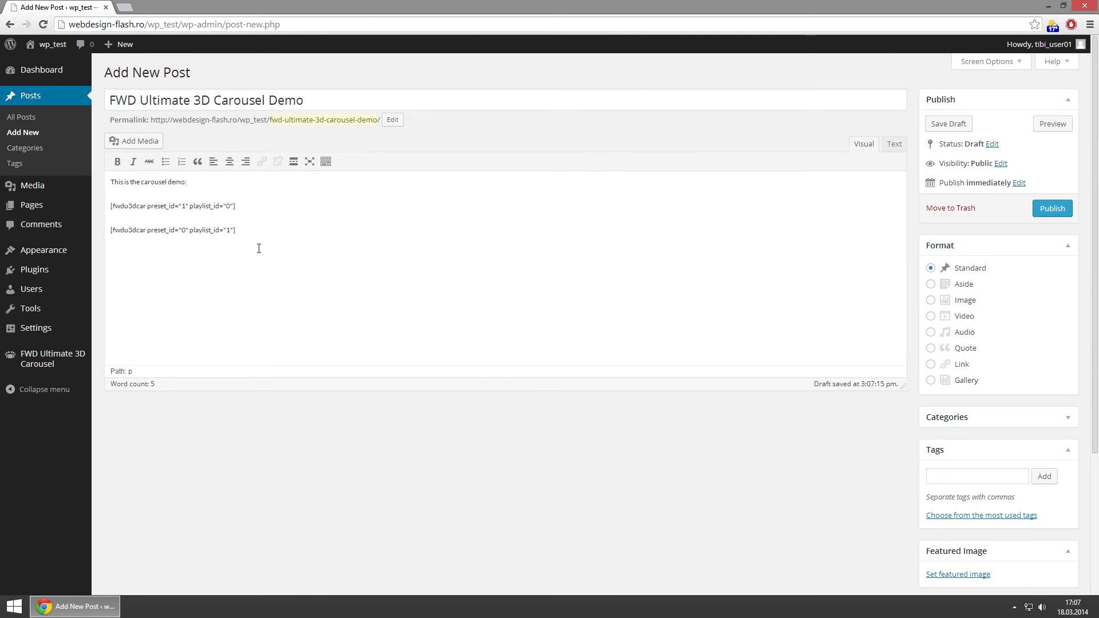
Publish the carousel demo post and open the published page in a new tab.
left_click(1050, 209)
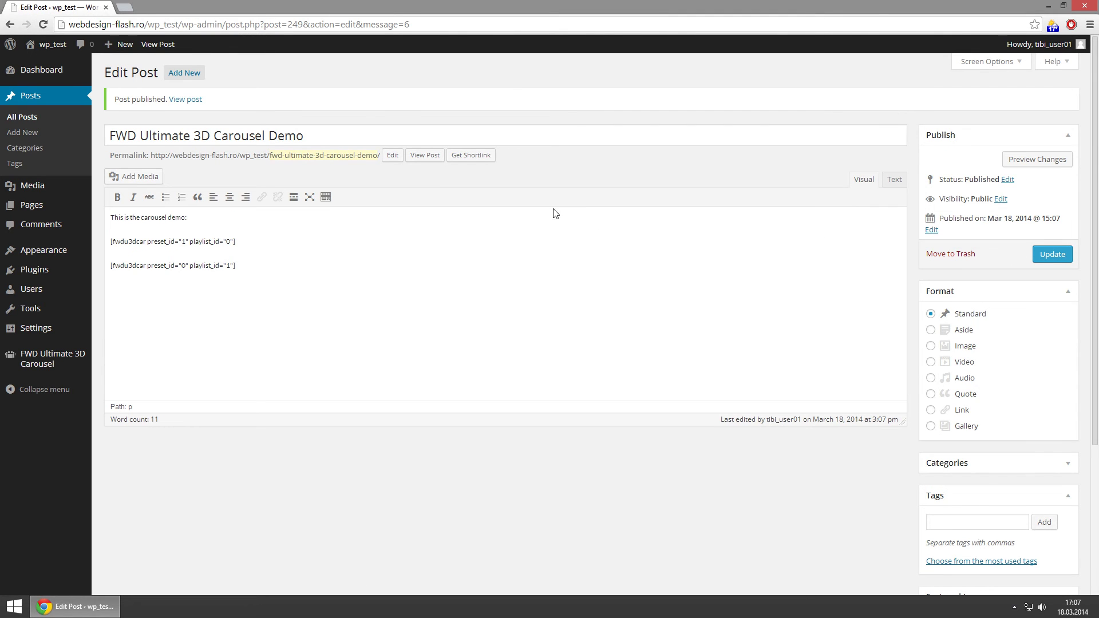
right_click(423, 159)
left_click(452, 162)
left_click(176, 5)
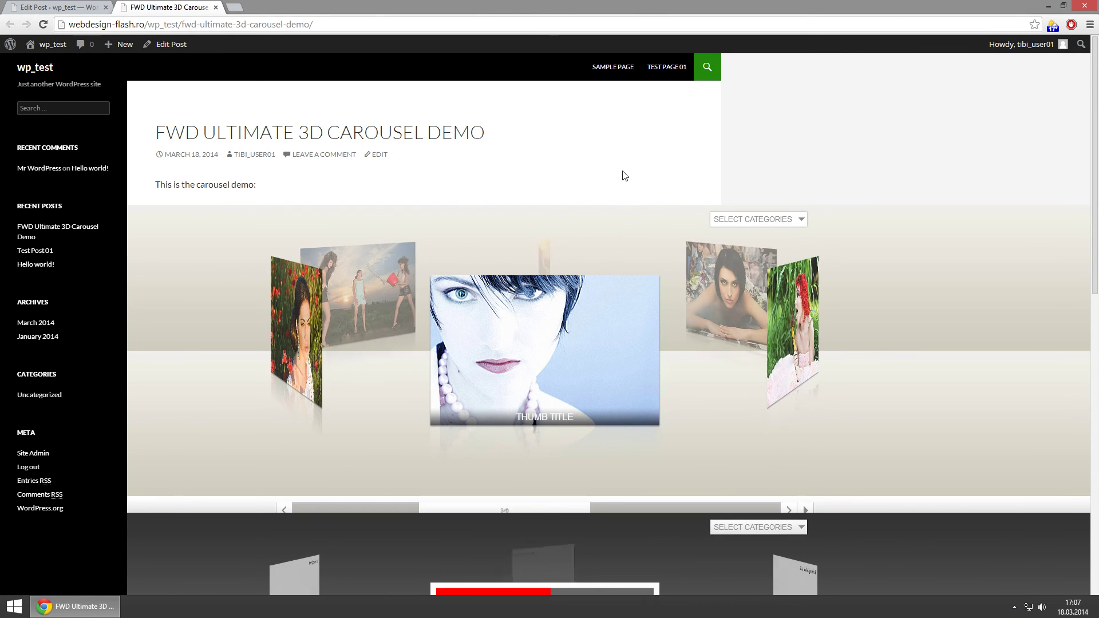
Look over the published post, rotate the first carousel through its thumbnails, and test the poppy-field thumbnail's link.
scroll(1095, 288, "down", 1)
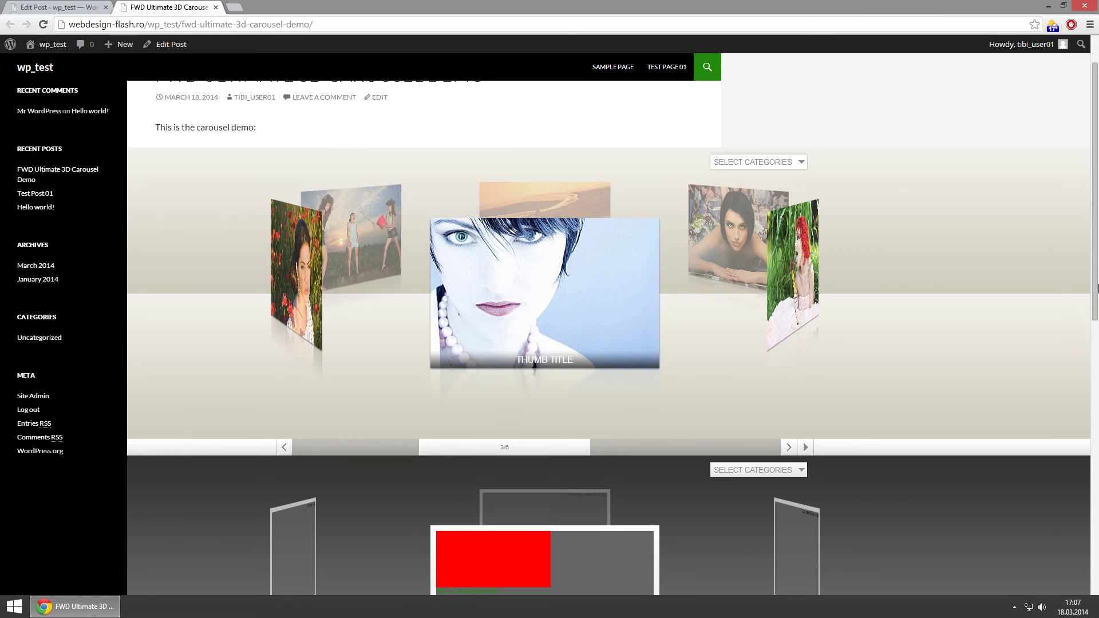
scroll(1094, 288, "down", 6)
scroll(1094, 289, "up", 7)
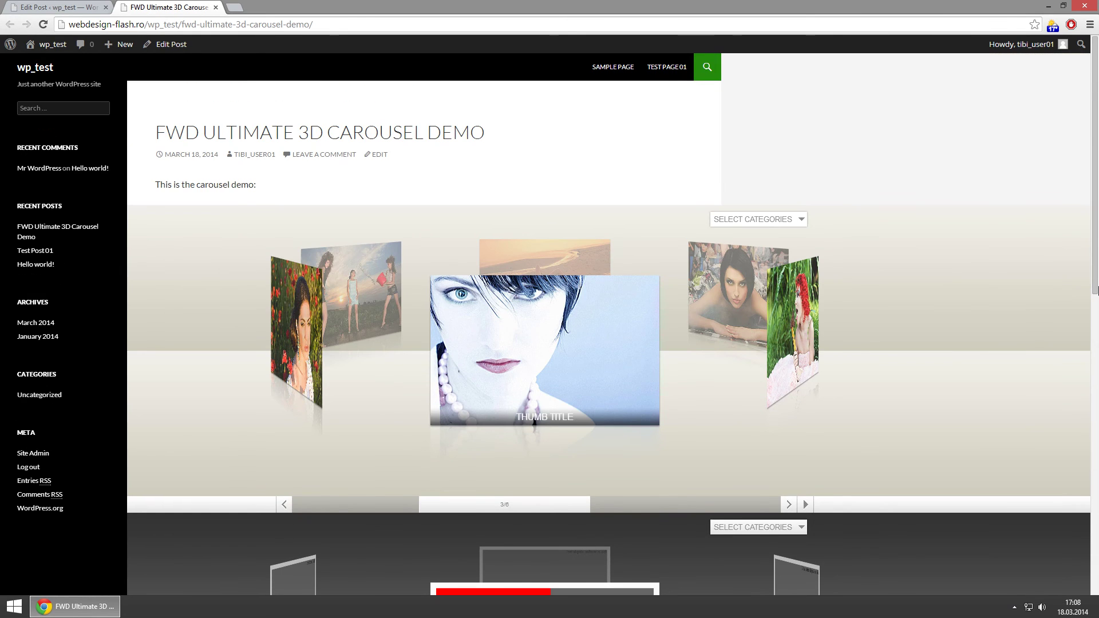
scroll(598, 331, "down", 5)
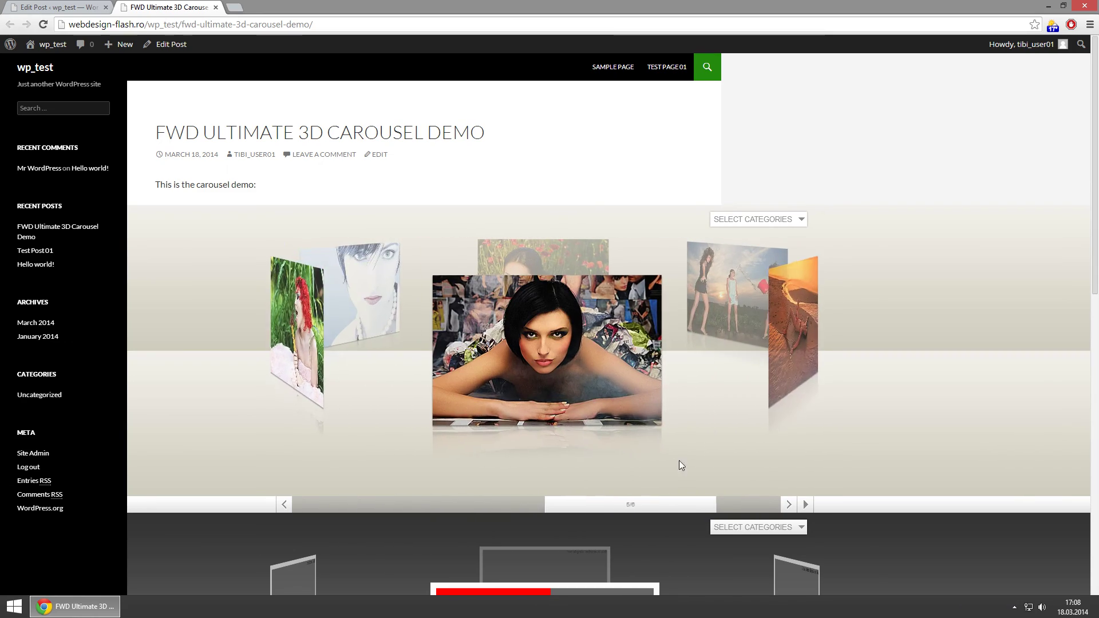
left_click_drag(649, 508, 419, 501)
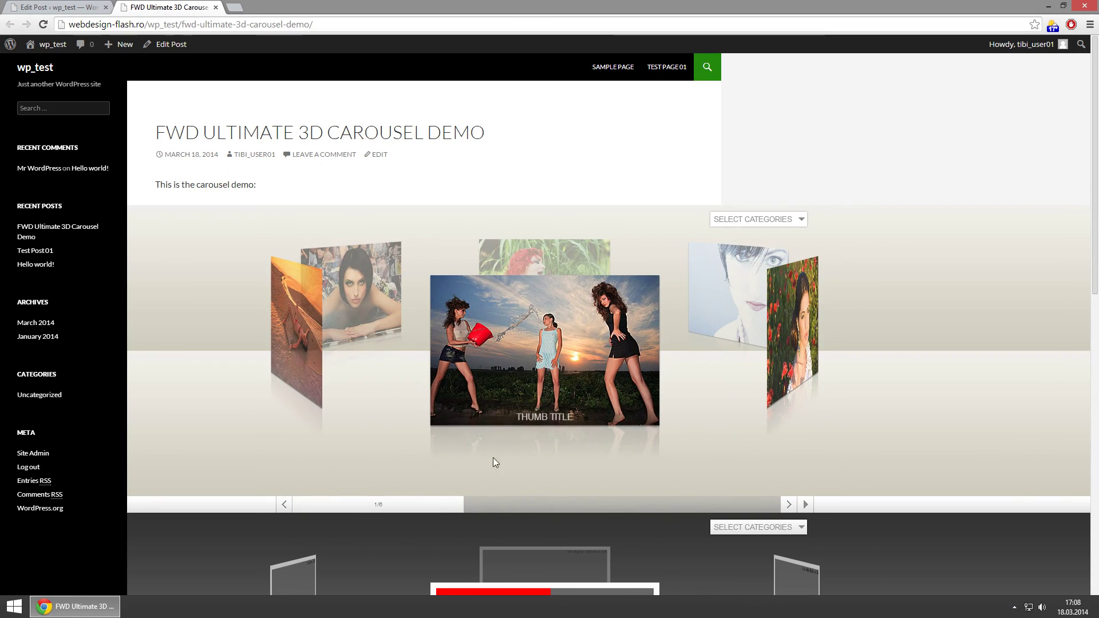
left_click(773, 344)
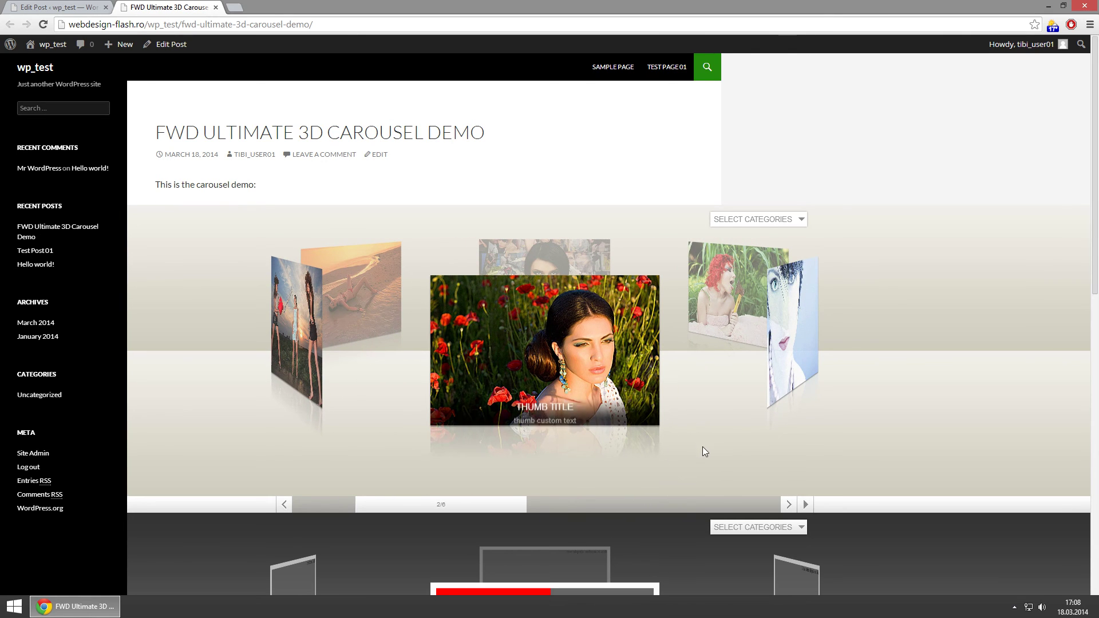
left_click(540, 328)
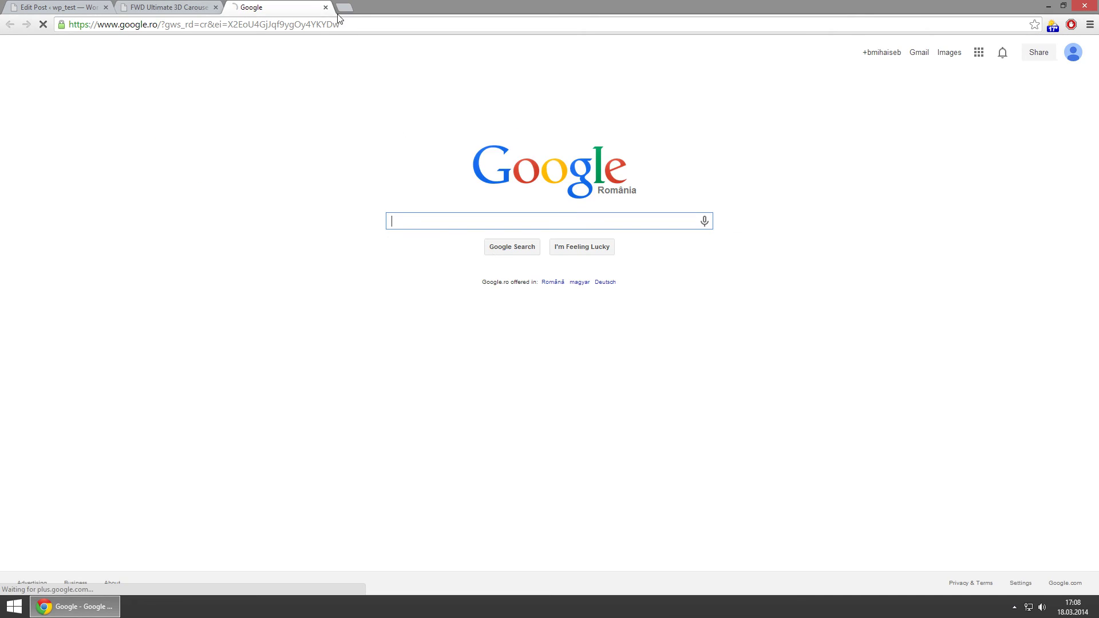
left_click(325, 6)
left_click(784, 322)
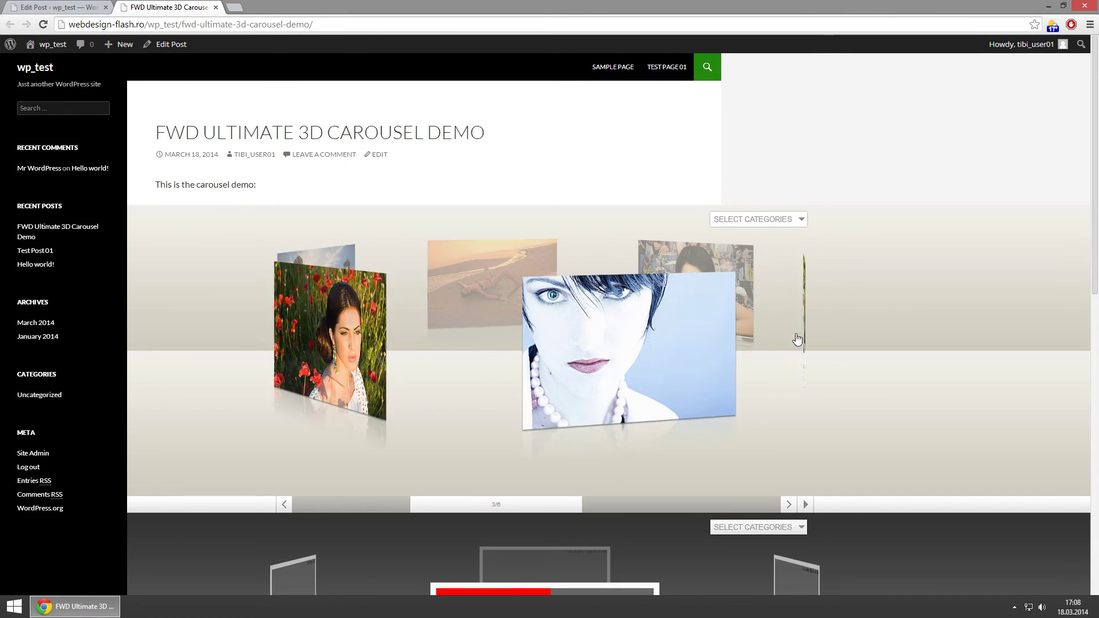
left_click(807, 351)
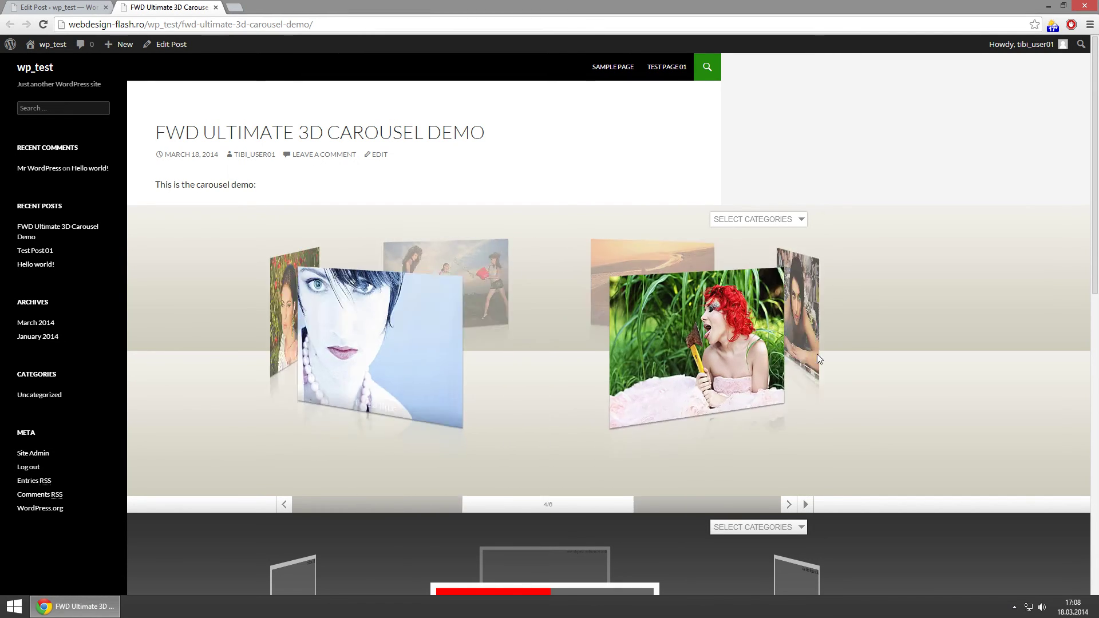
Page through the first carousel's lightbox items, playing the Vimeo video, and close the lightbox.
left_click(535, 325)
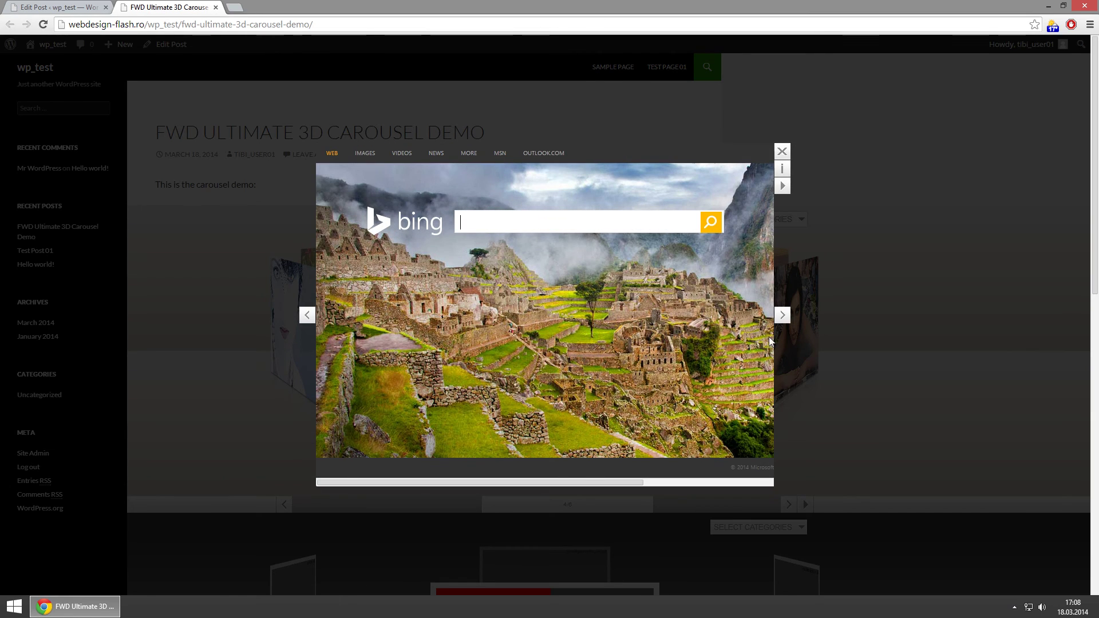
left_click(782, 315)
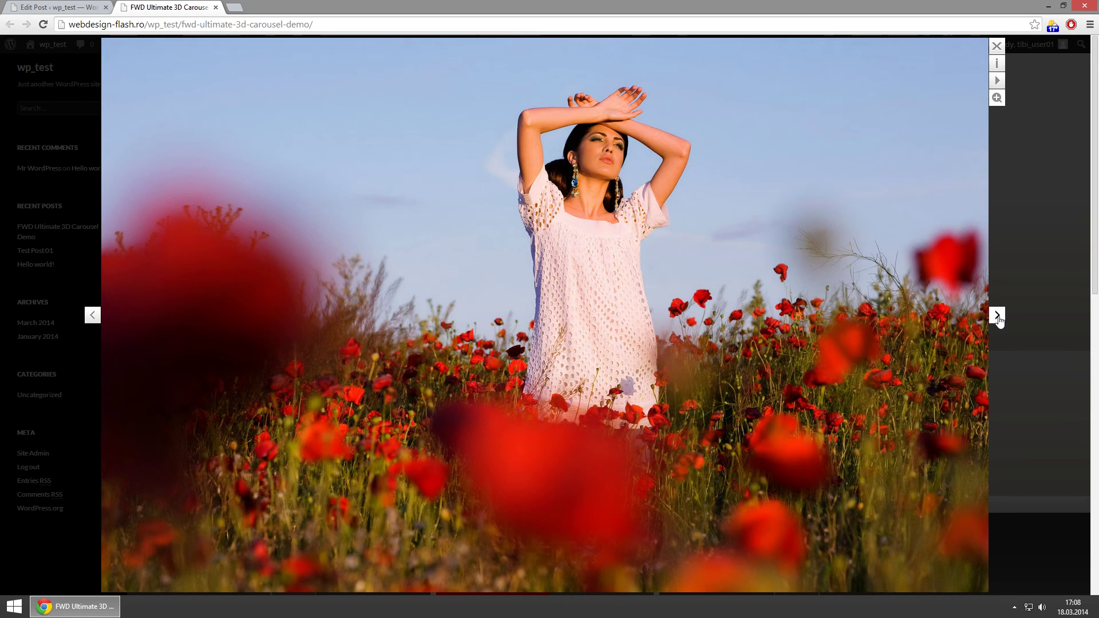
left_click(996, 316)
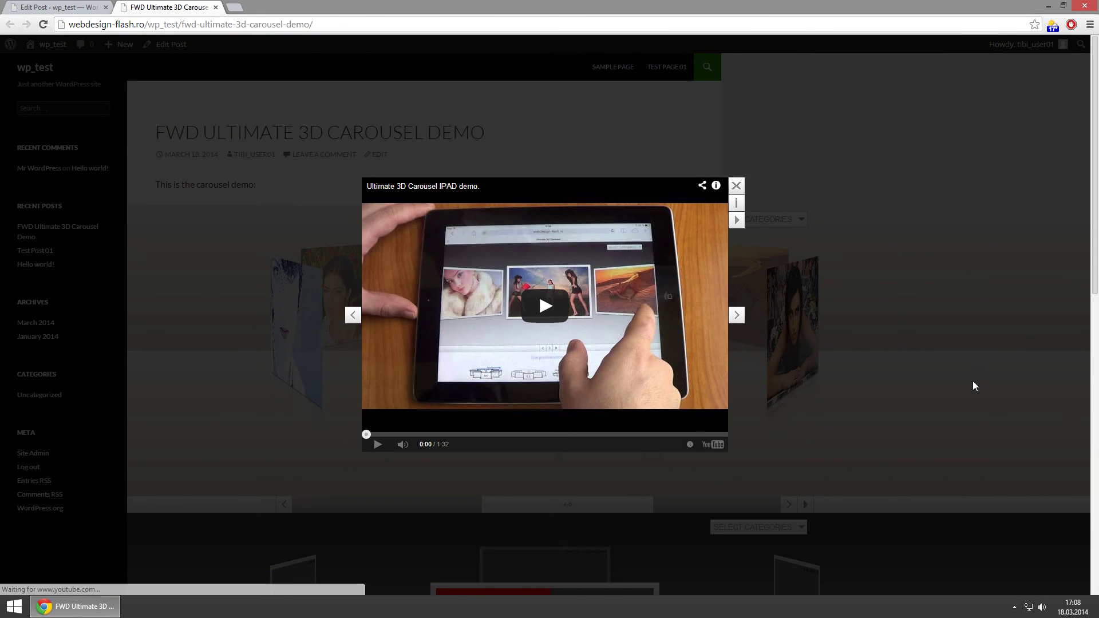
left_click(737, 316)
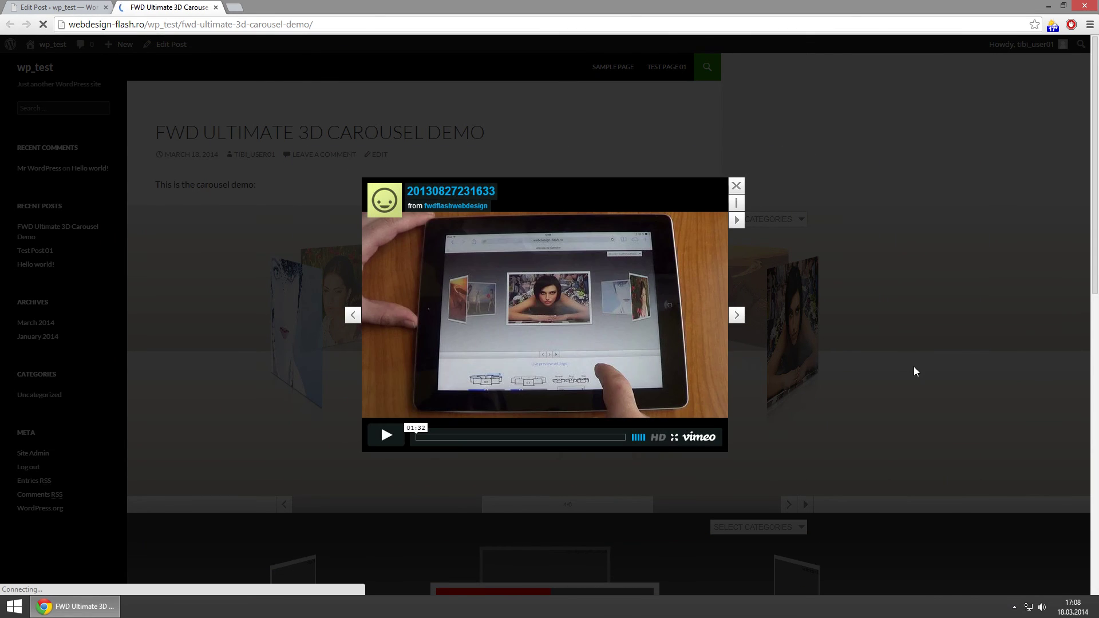
left_click(384, 435)
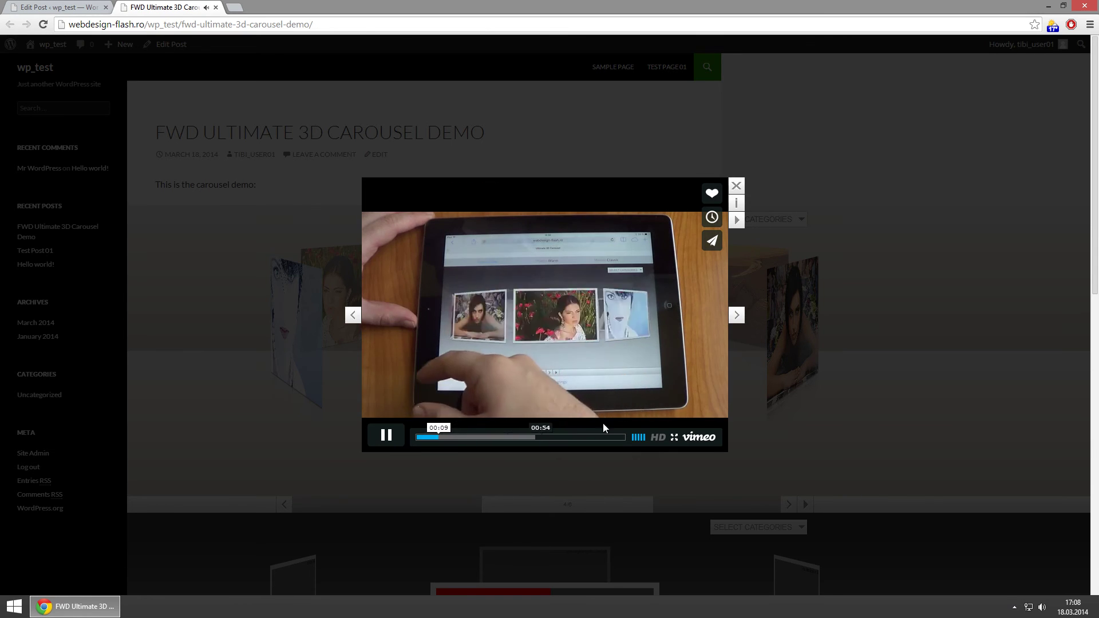
left_click(738, 316)
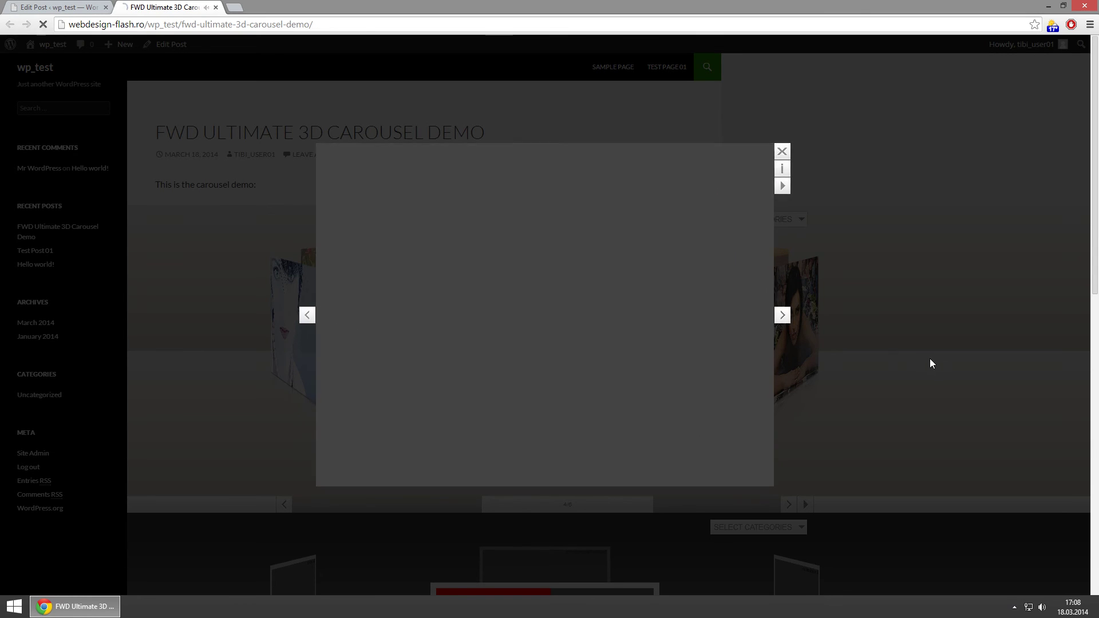
left_click(782, 151)
Start and stop the first carousel's slideshow to check its automatic rotation.
scroll(873, 355, "down", 1)
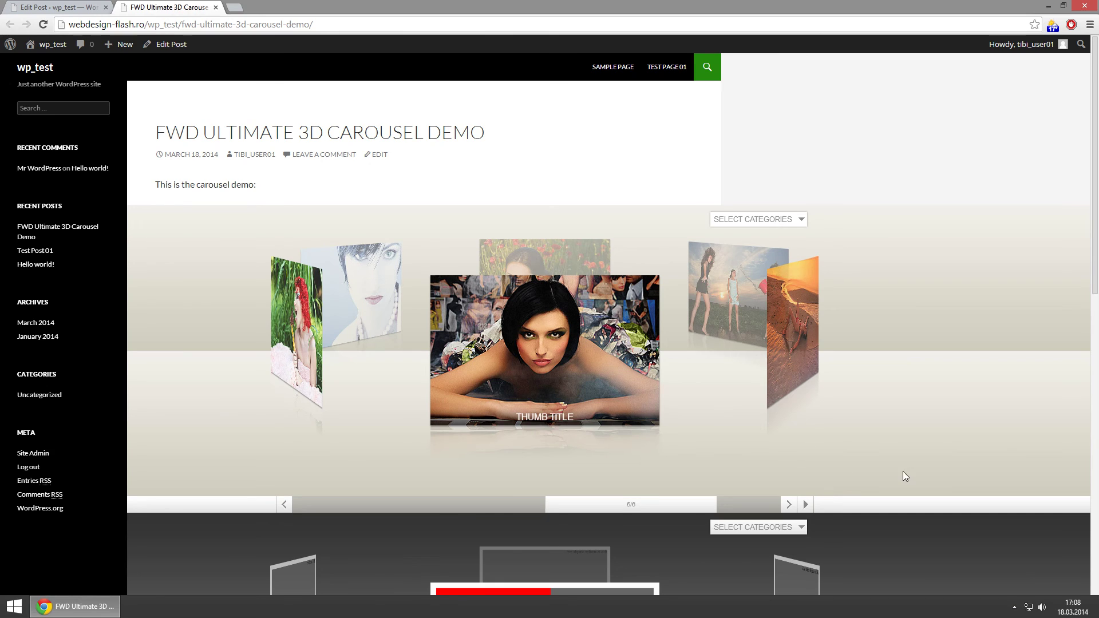
left_click(805, 505)
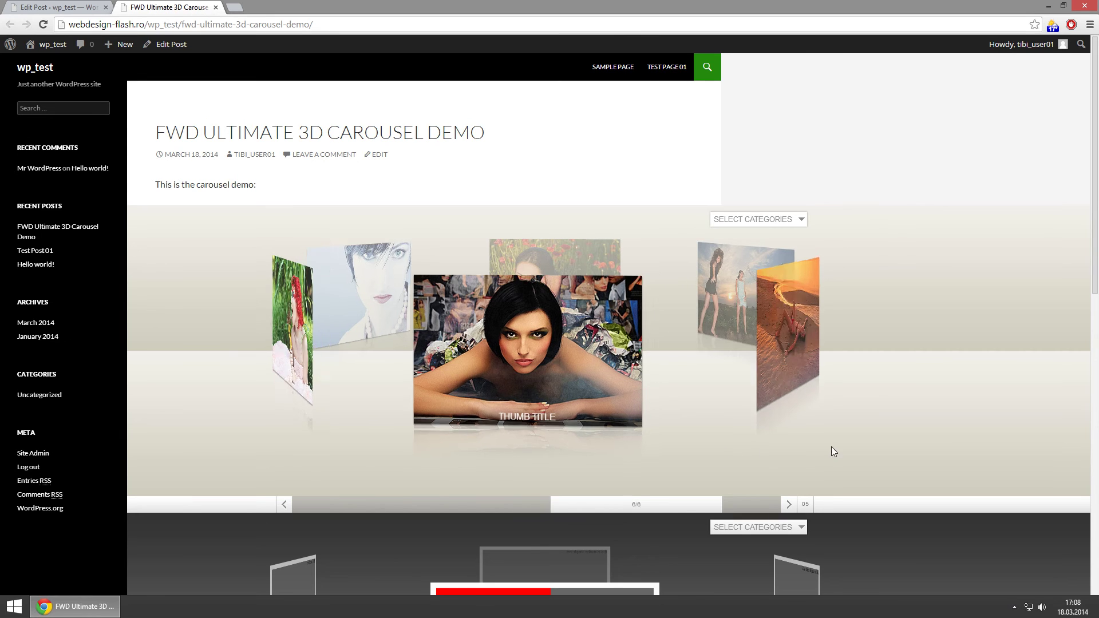
left_click(805, 504)
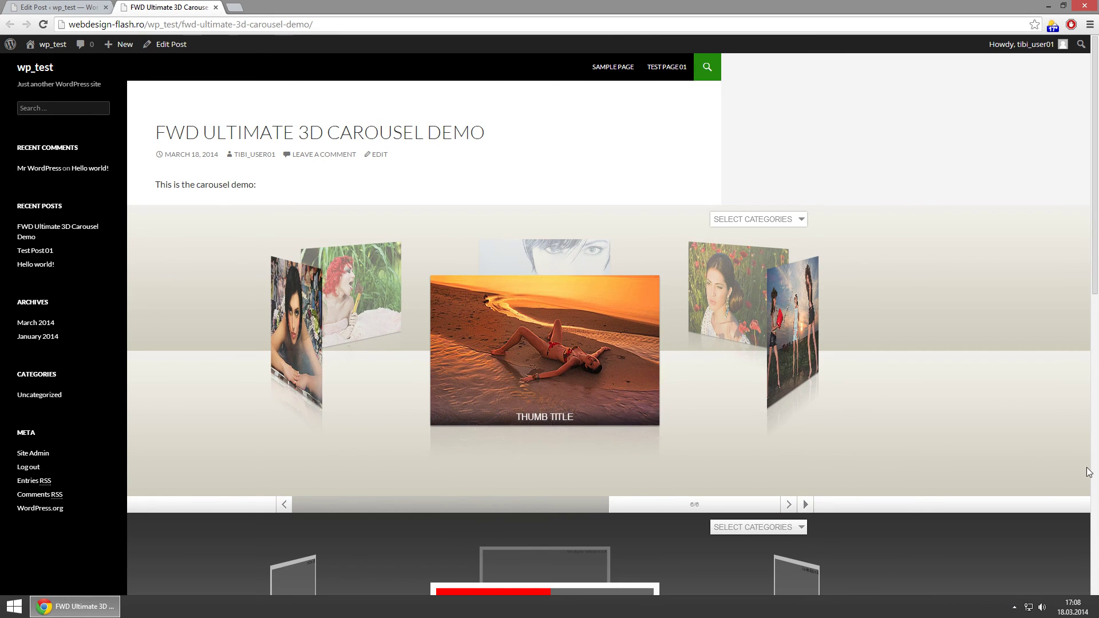
Rotate the second carousel through its HTML thumbnails to check their text and formatting.
scroll(1089, 473, "down", 5)
scroll(1098, 472, "down", 3)
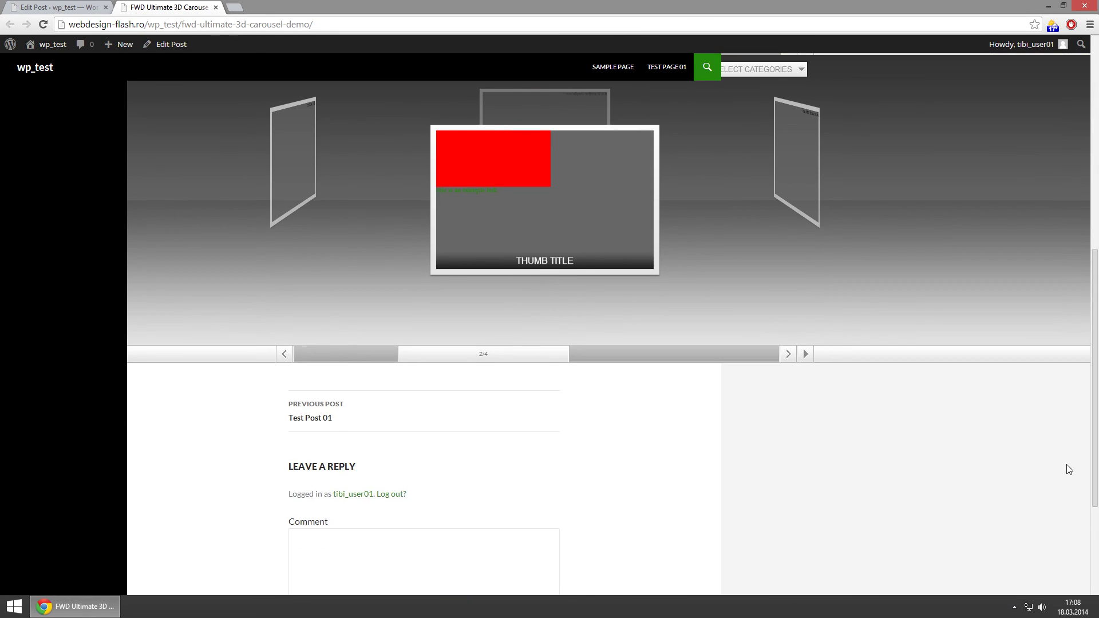
left_click_drag(640, 333, 708, 311)
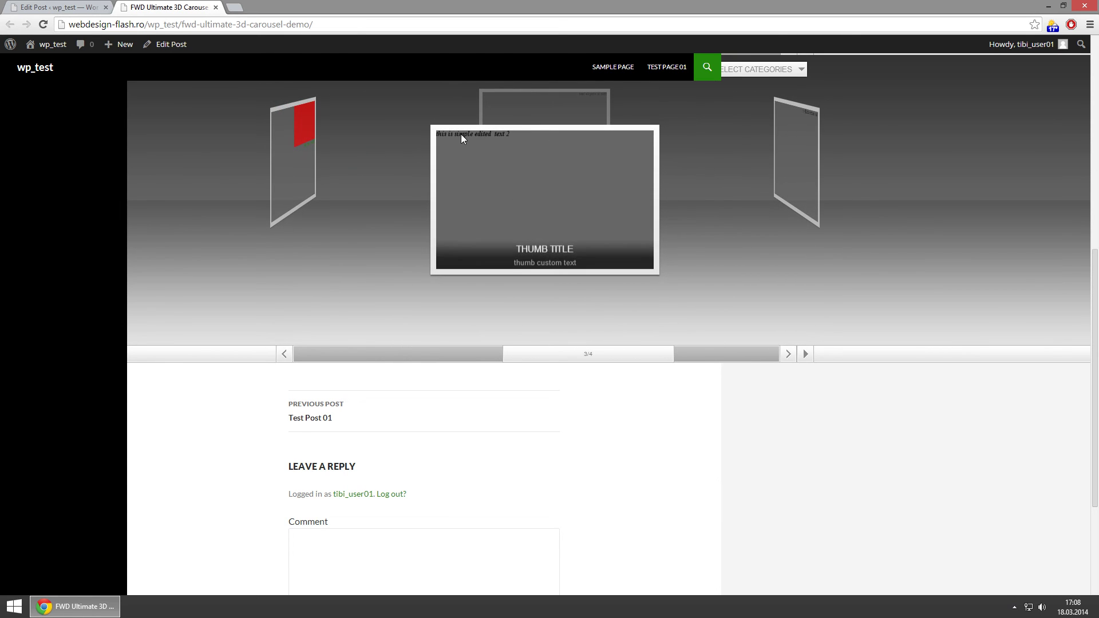
left_click(792, 212)
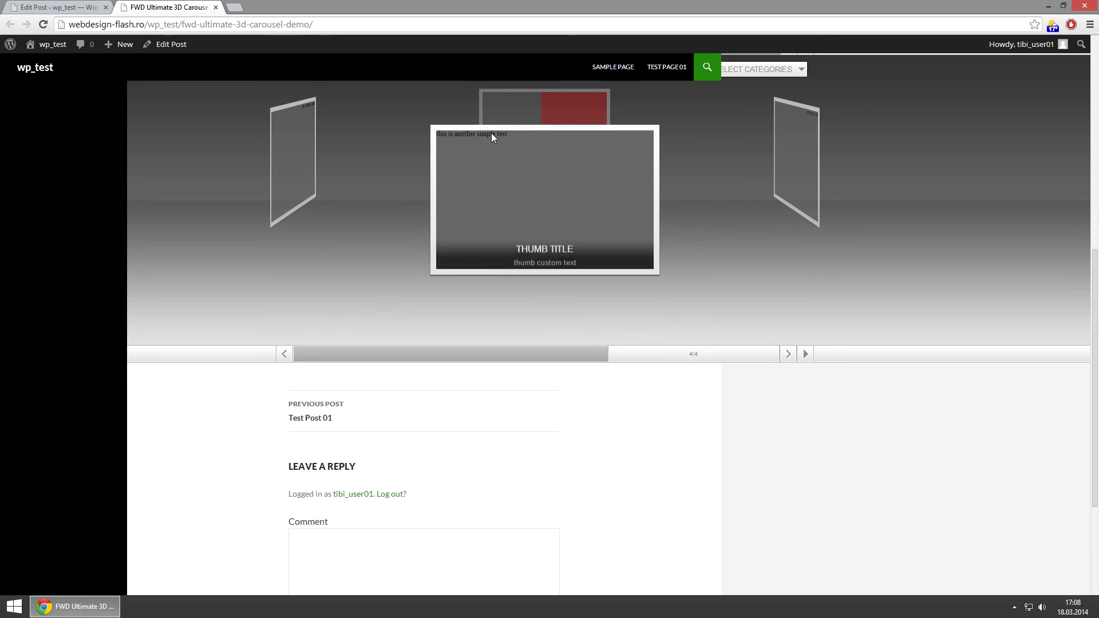
left_click_drag(486, 138, 644, 206)
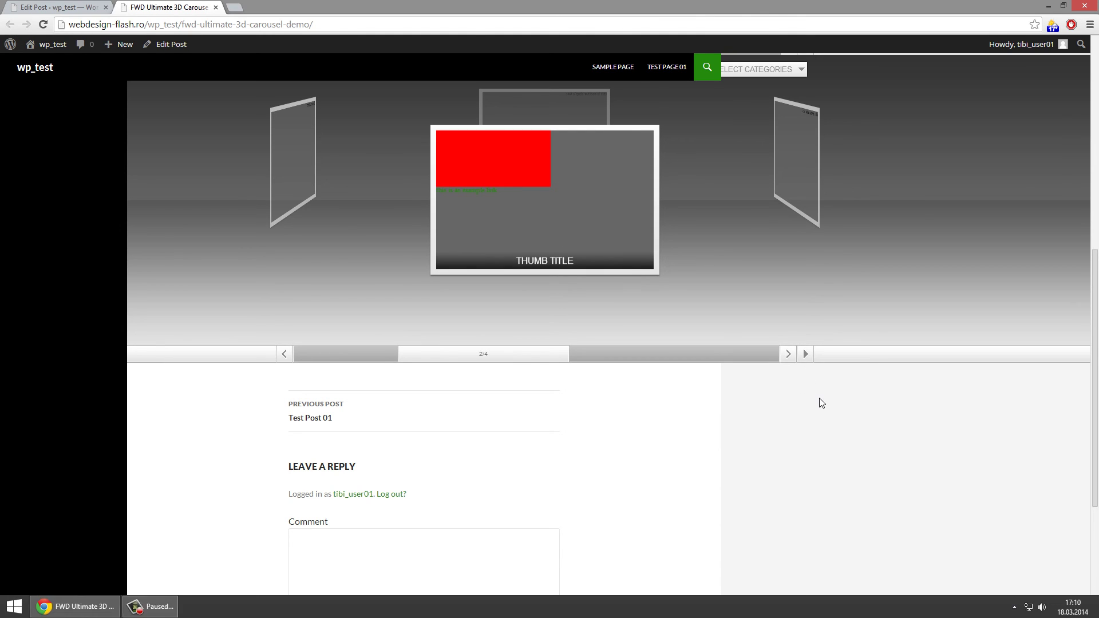
scroll(875, 284, "down", 2)
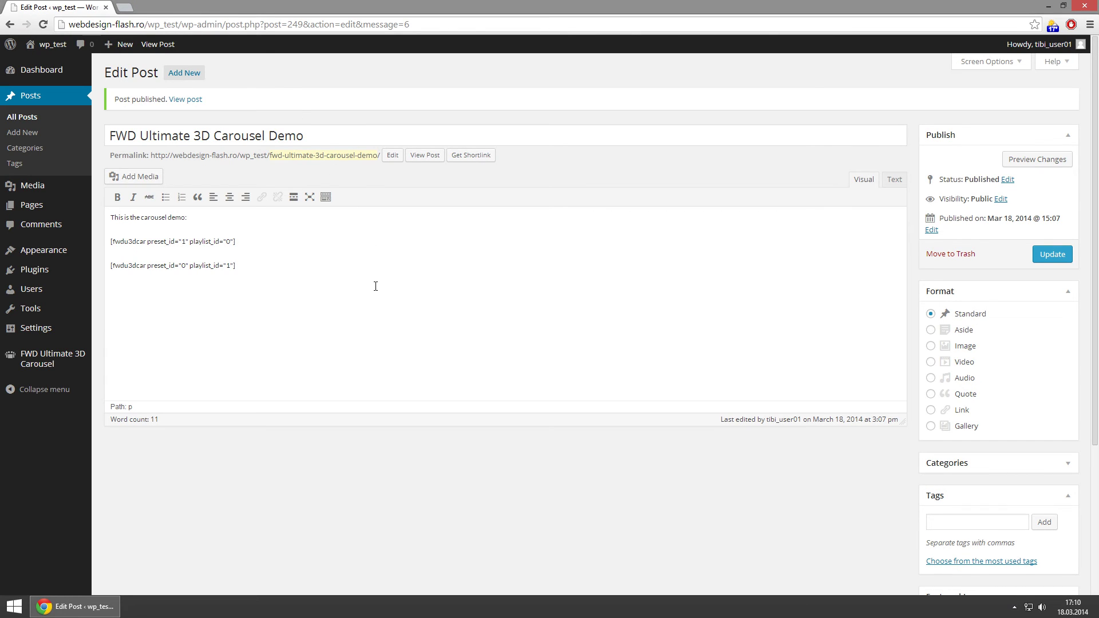
Open the carousel plugin's general settings and review the thumbnails and controls settings of preset skin_modern_silver.
mouse_move(40, 365)
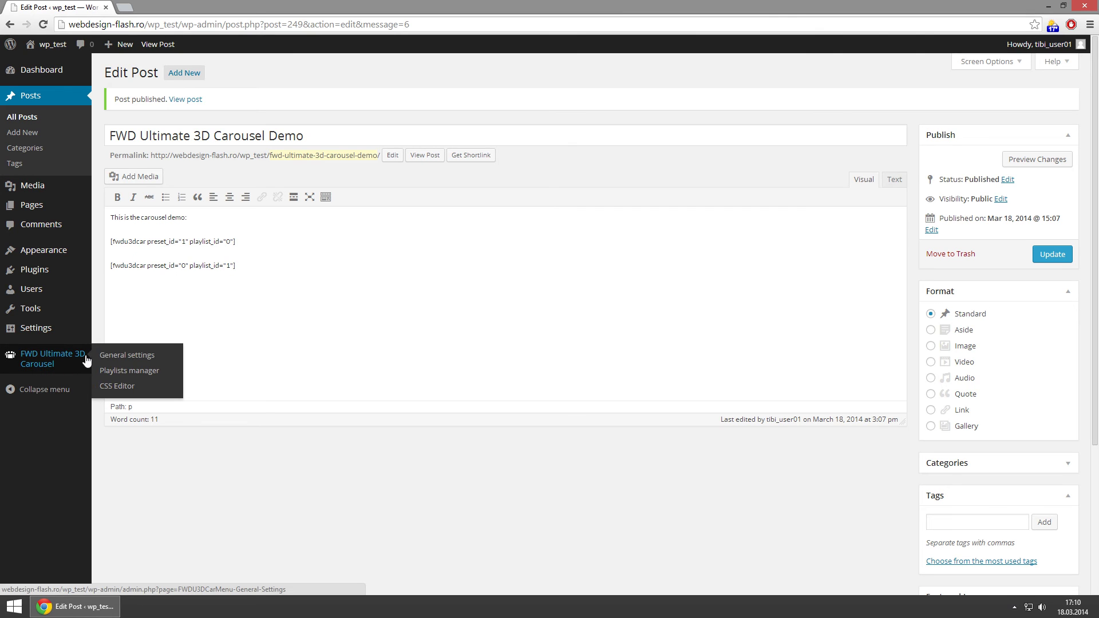
left_click(116, 356)
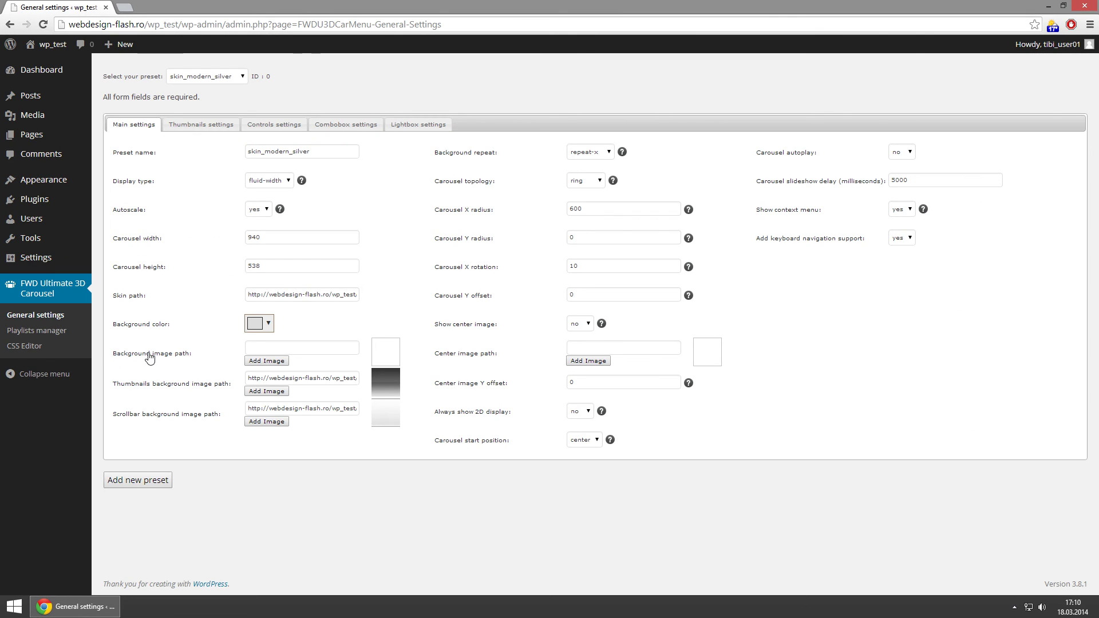
left_click(226, 80)
left_click(266, 88)
left_click(218, 125)
left_click(277, 124)
left_click(134, 124)
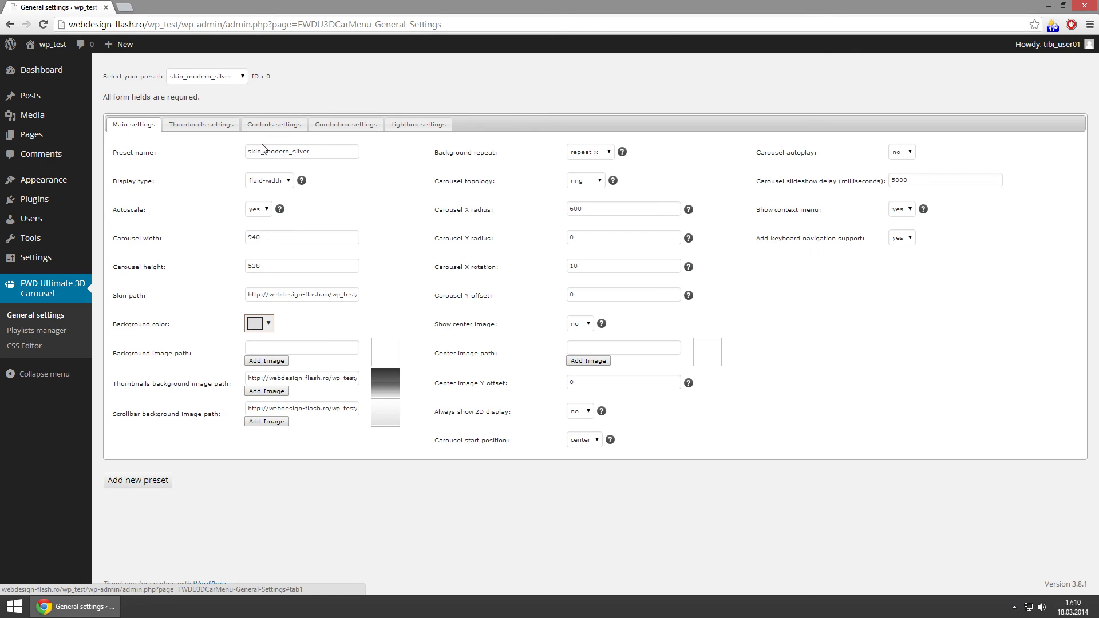
Set the preset name to new_preset and the display type to fixed.
double_click(286, 151)
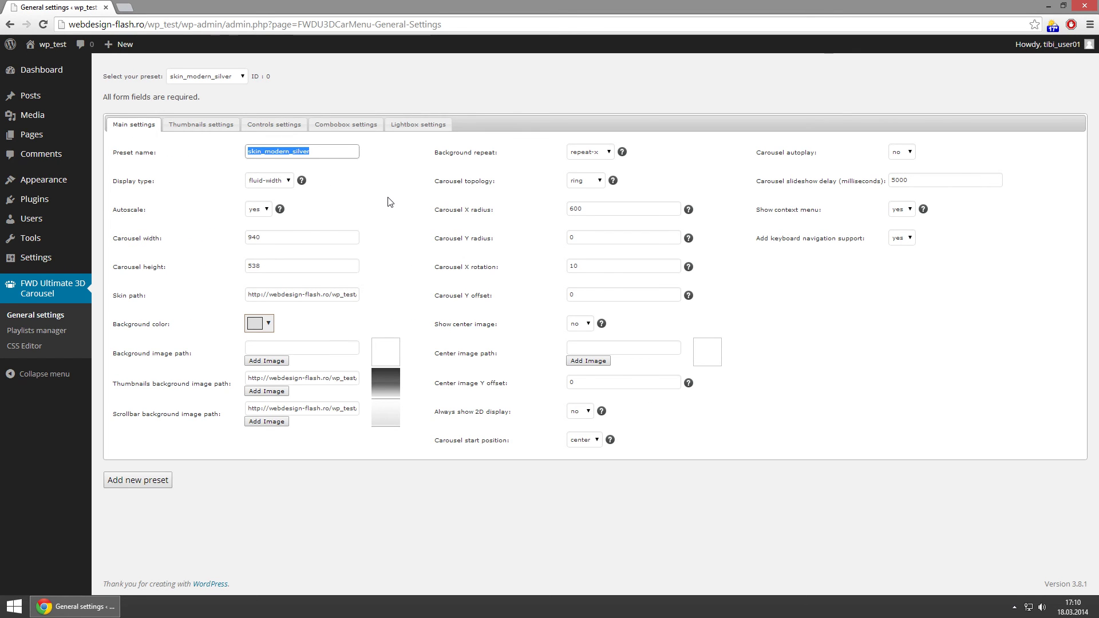
type("new_preset")
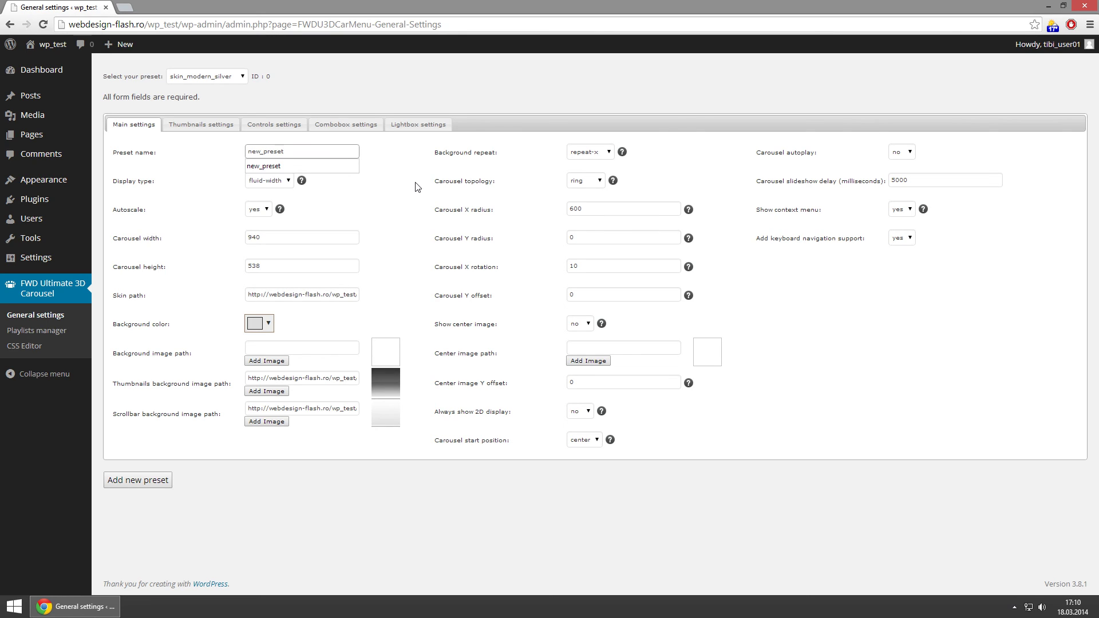
left_click(396, 169)
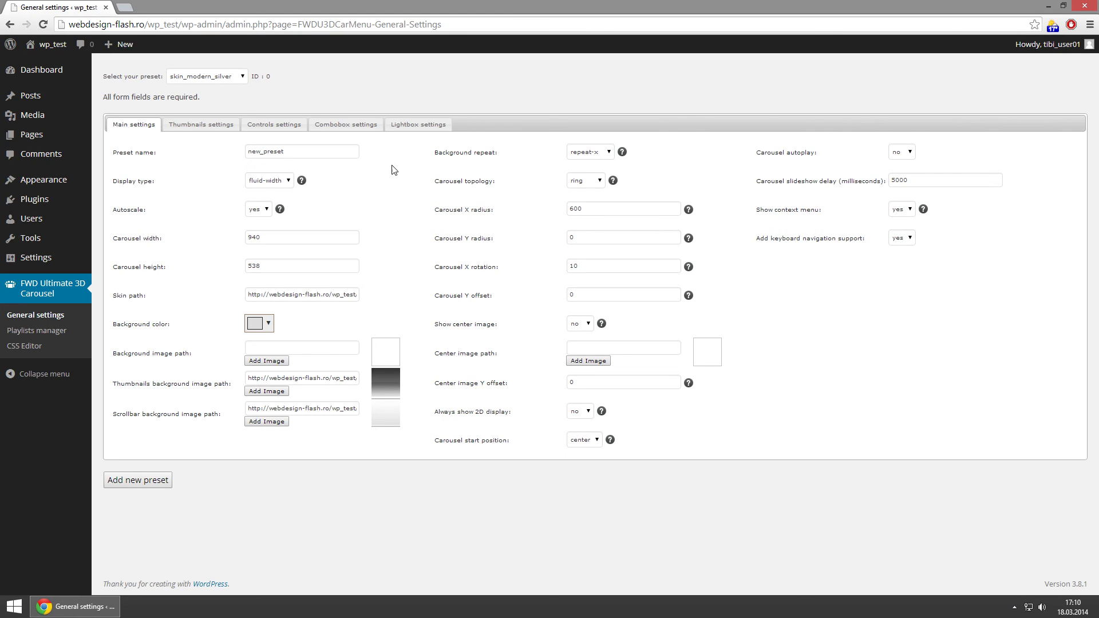
left_click(286, 181)
left_click(276, 198)
Set the background color to turquoise and add the configuration as a new preset.
left_click(261, 323)
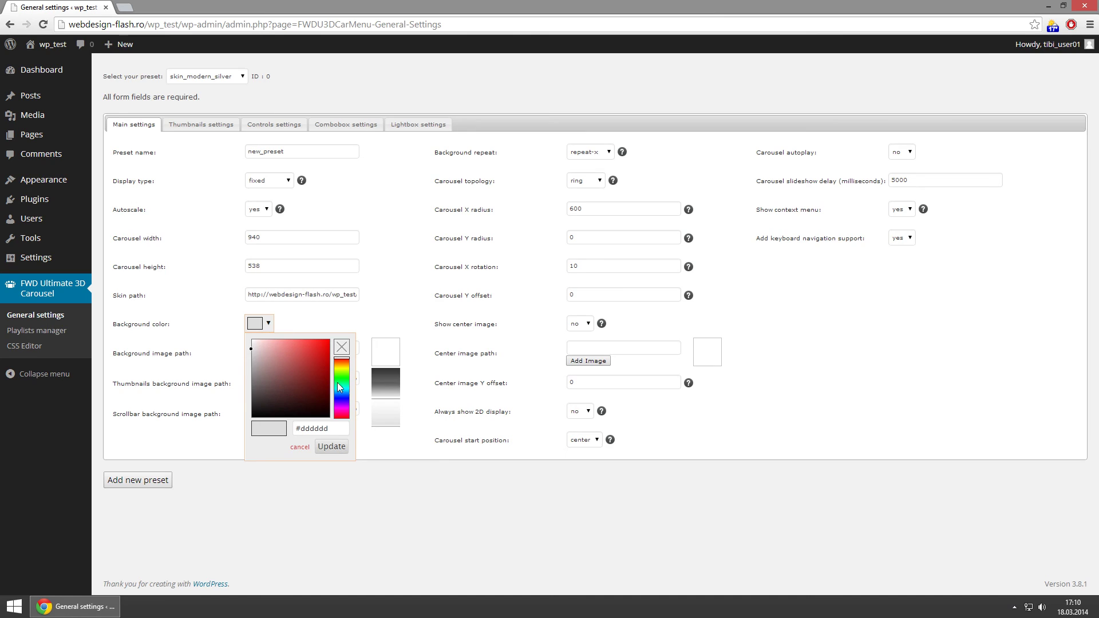
left_click_drag(343, 401, 342, 387)
left_click(301, 351)
left_click(331, 446)
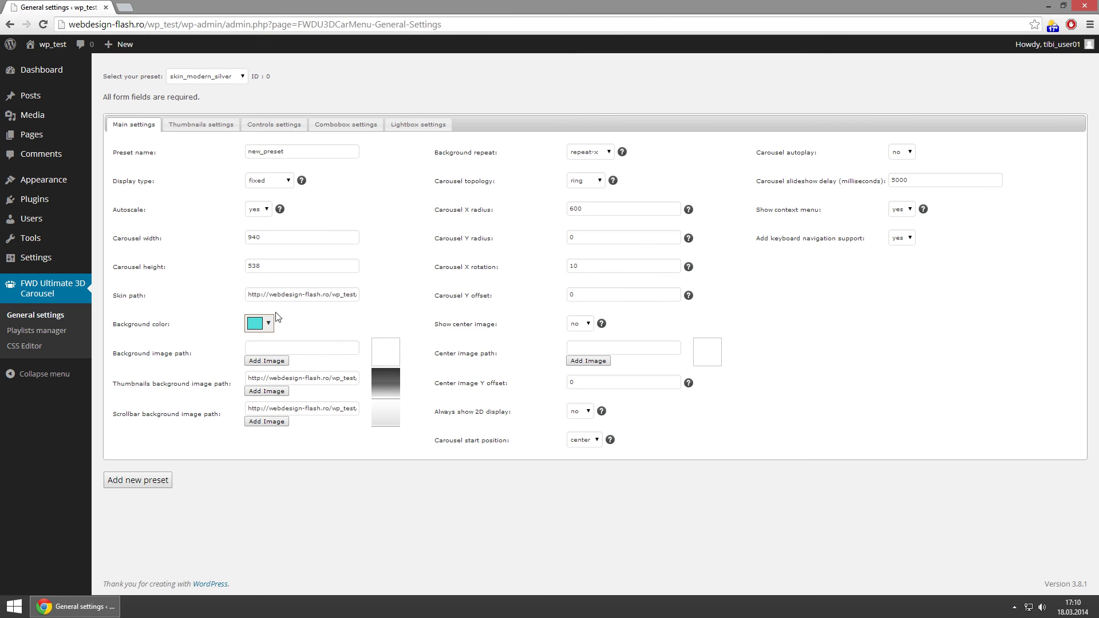
left_click(152, 480)
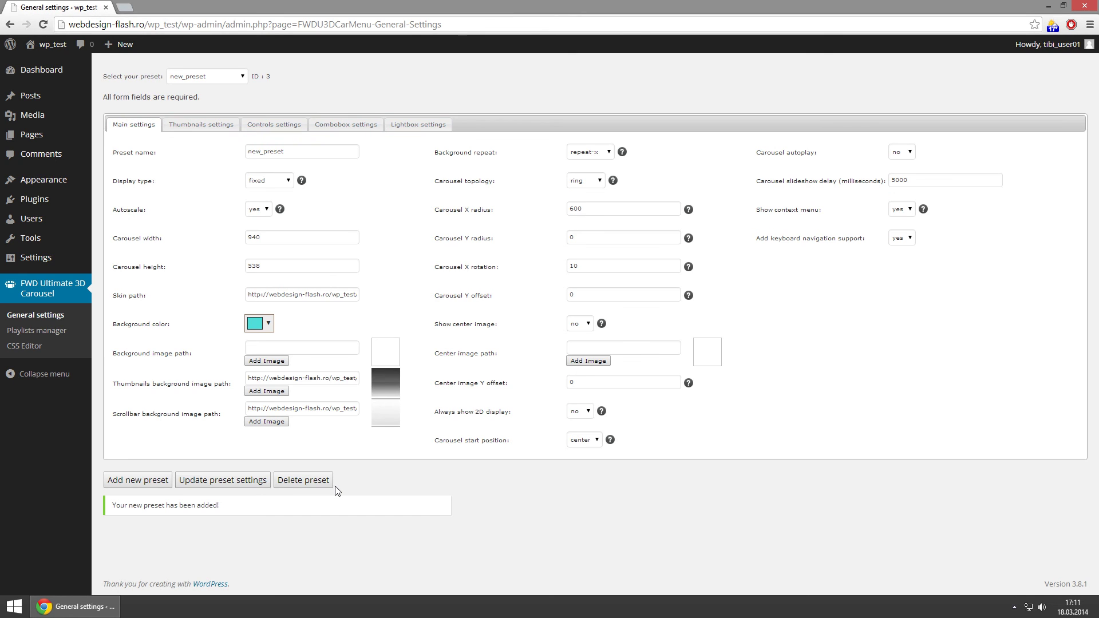
Load preset skin_modern_warm for comparison and return to new_preset.
left_click(232, 77)
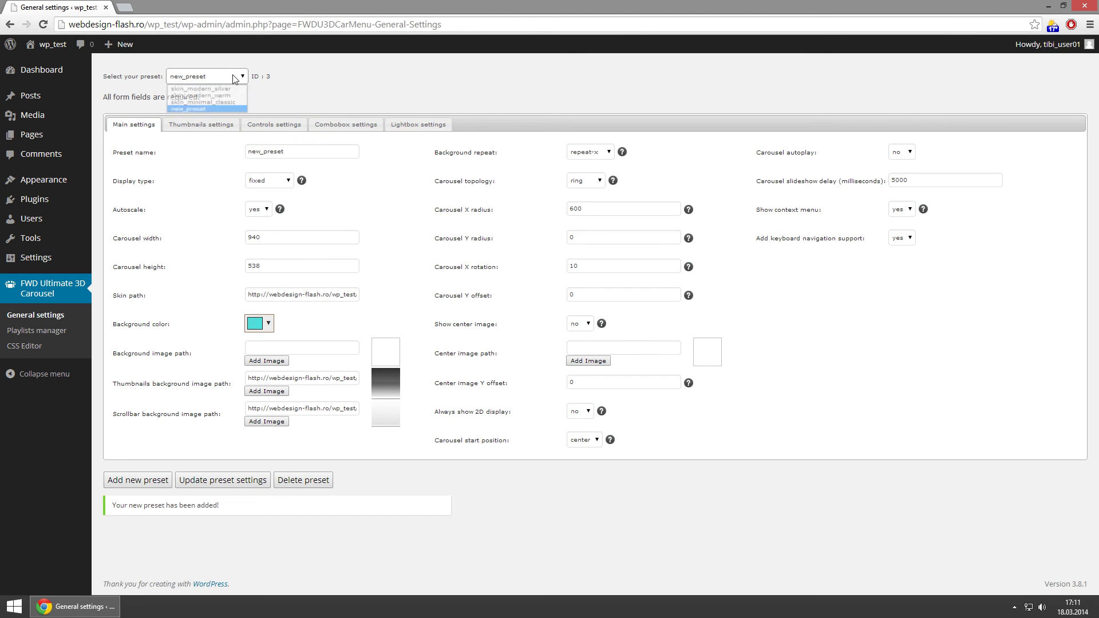
left_click(228, 95)
left_click(232, 76)
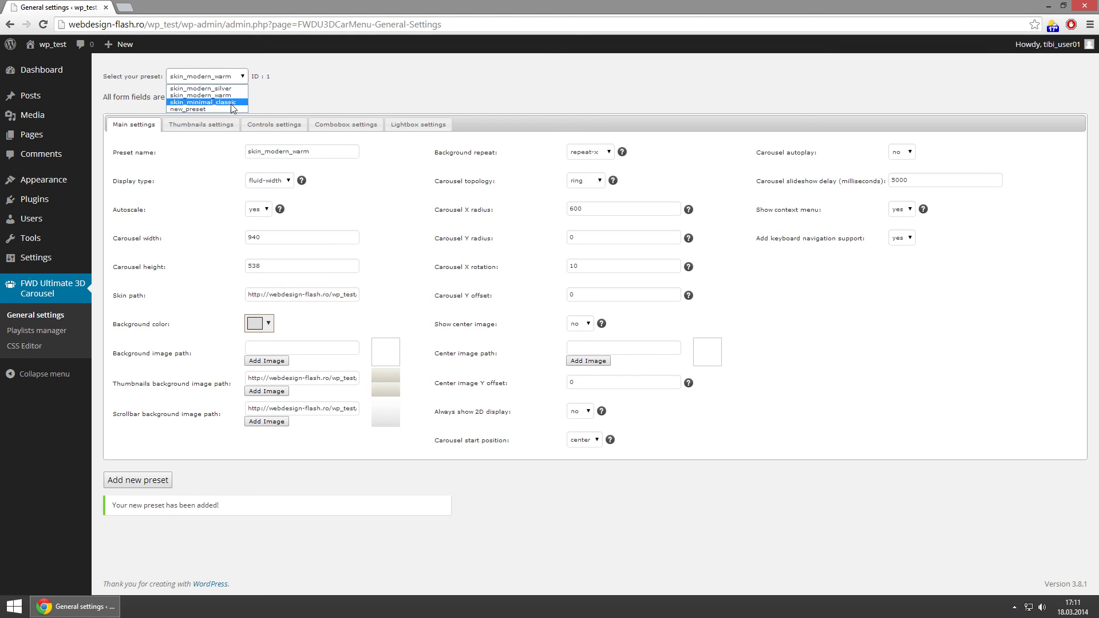
left_click(227, 95)
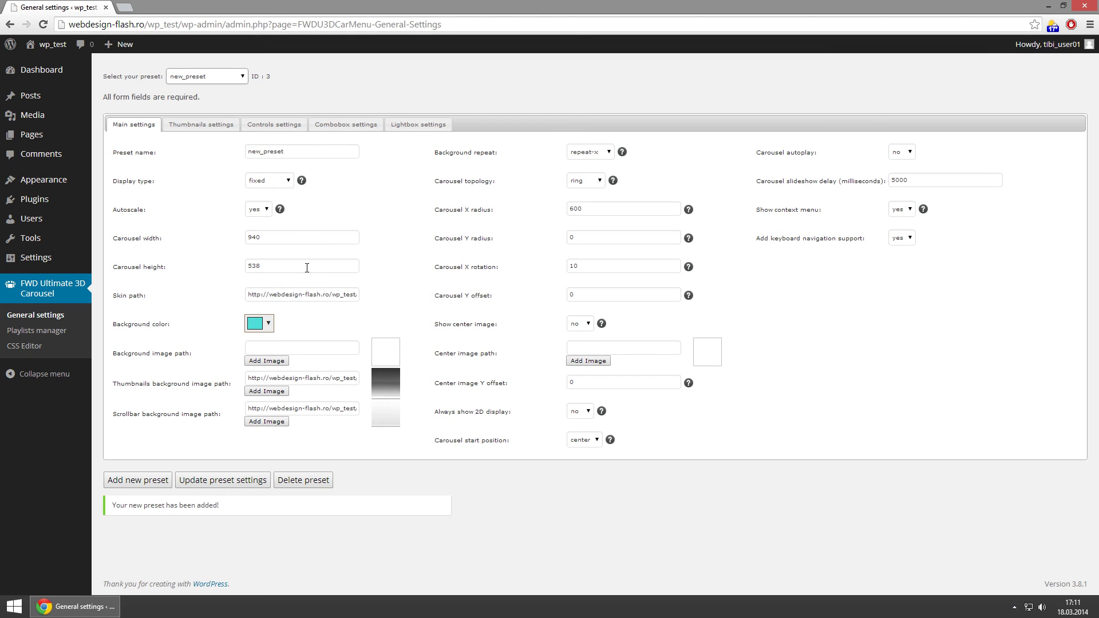
Clear the thumbnails background image path and the scrollbar background image path of new_preset.
left_click(326, 378)
key("ctrl+a")
key("BackSpace")
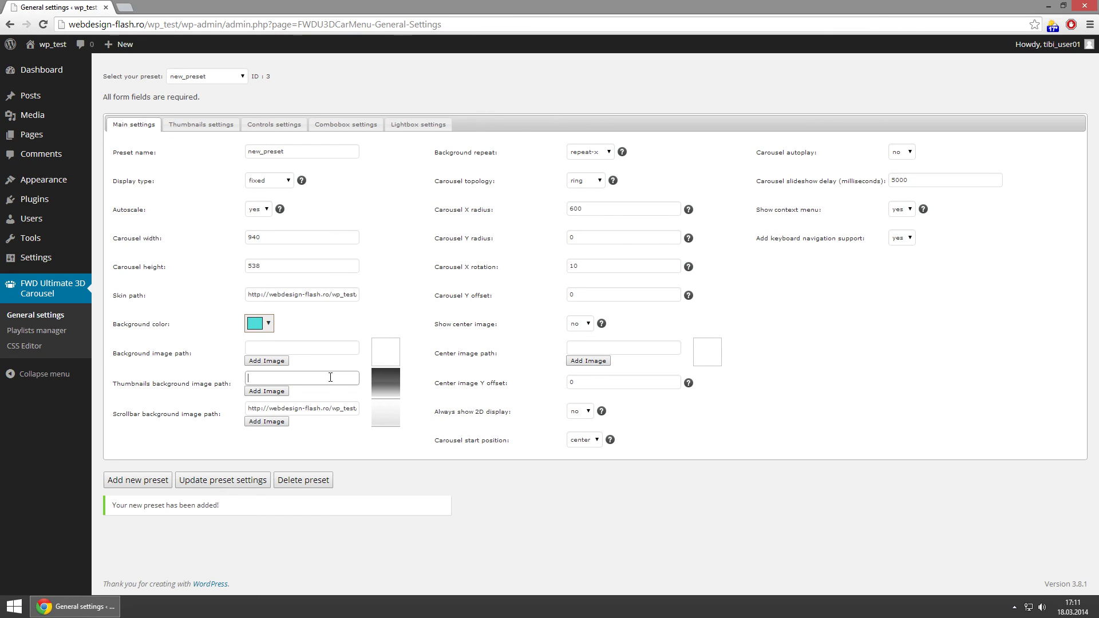
left_click(321, 409)
key("ctrl+a")
key("BackSpace")
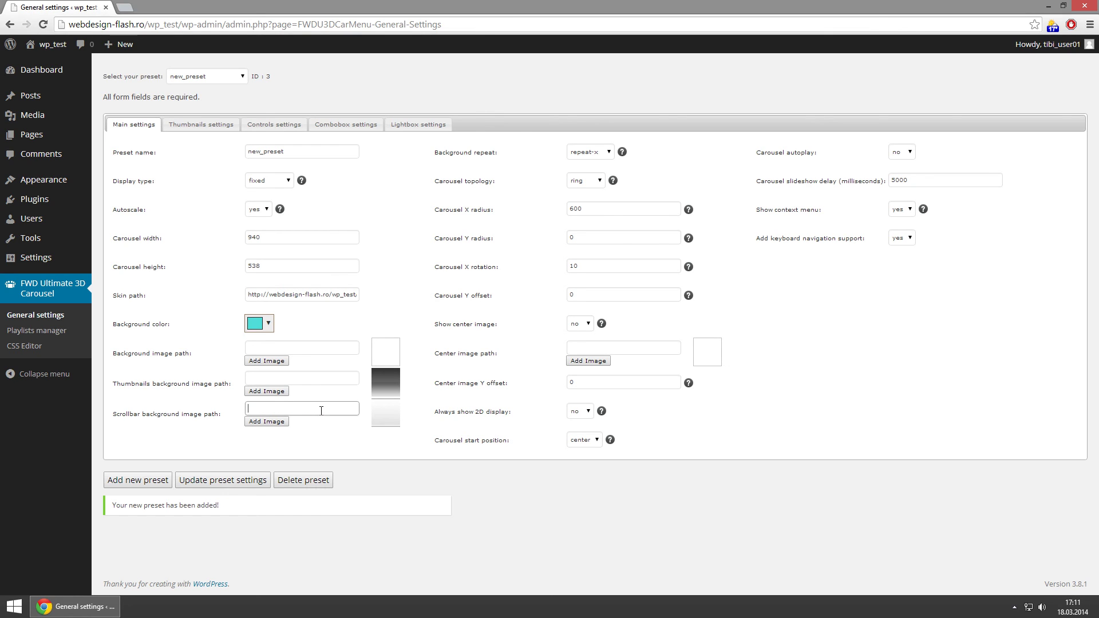
Try to update the preset with the carousel X radius left empty.
left_click(402, 326)
left_click_drag(587, 209, 559, 211)
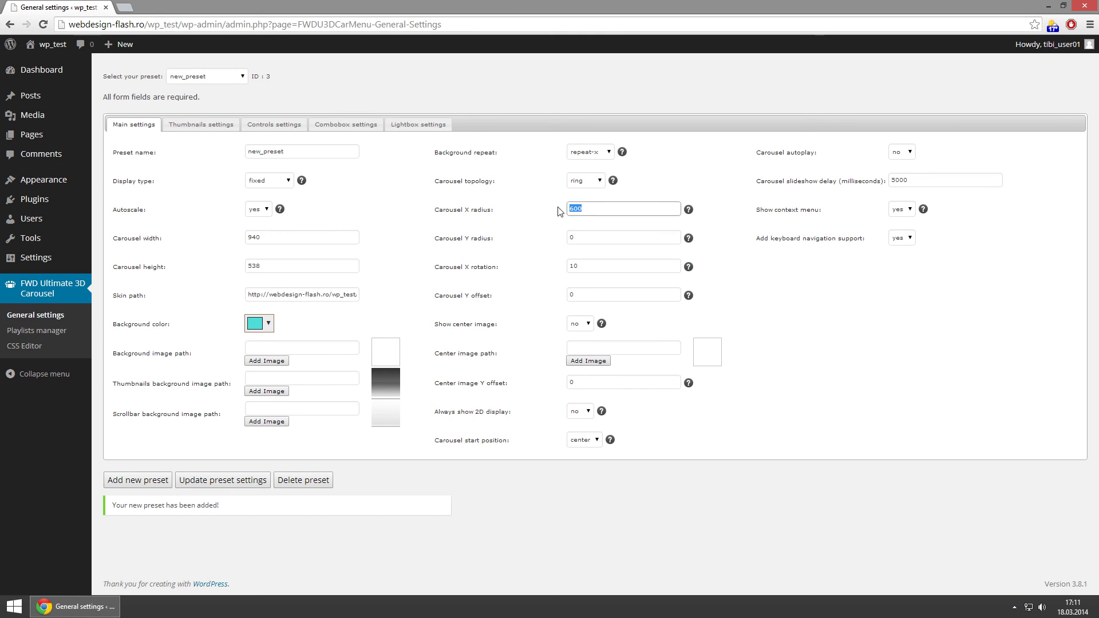
key("BackSpace")
left_click(255, 480)
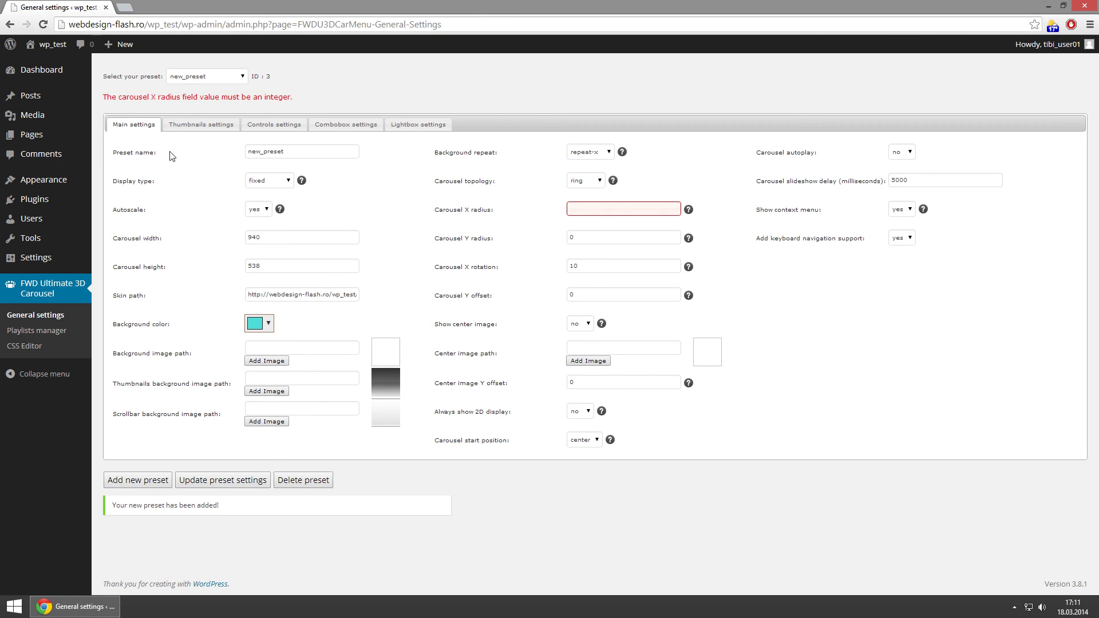
Set the carousel X radius to 500 and the carousel Y radius to 20.
left_click(610, 210)
type("500")
left_click(732, 261)
left_click(571, 237)
Change the preset's thumbnail border color 2 to blue.
left_click(223, 125)
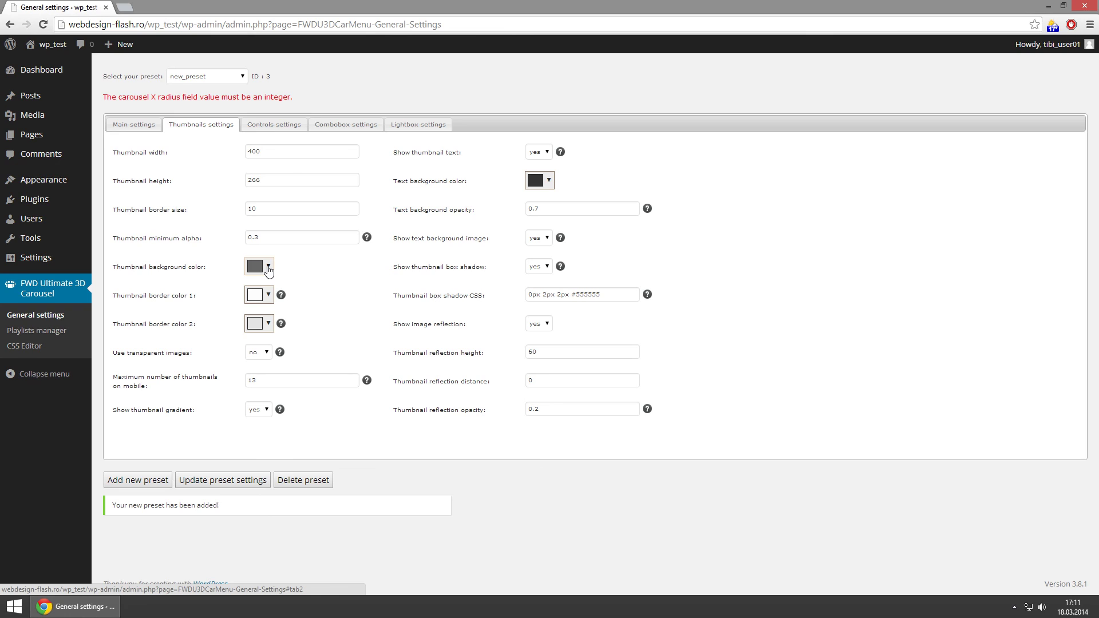
left_click(267, 324)
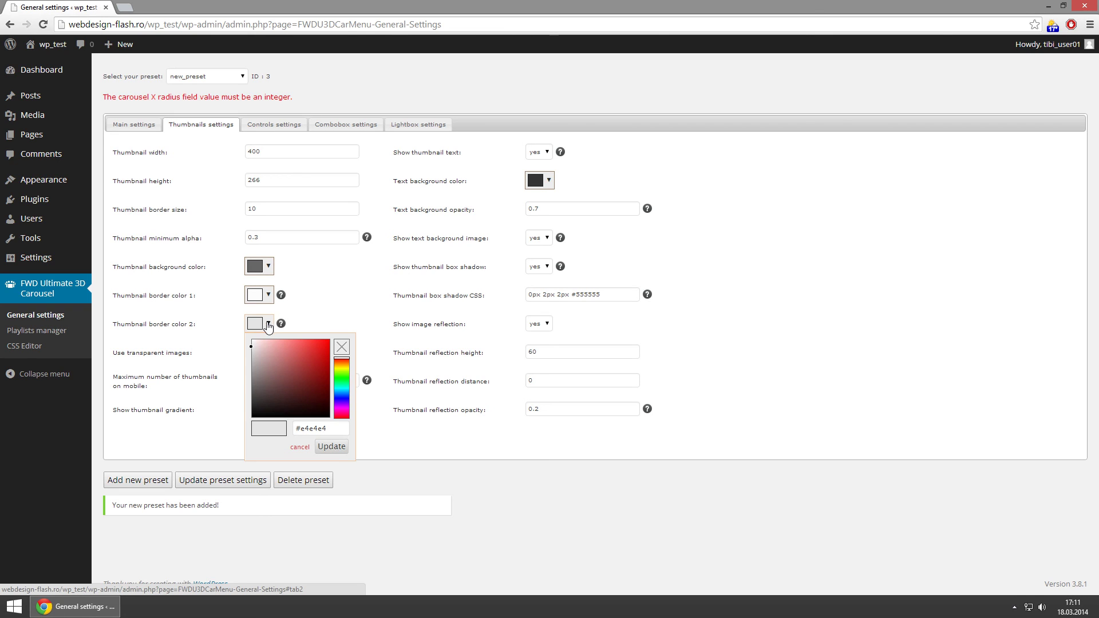
left_click(345, 393)
left_click(315, 357)
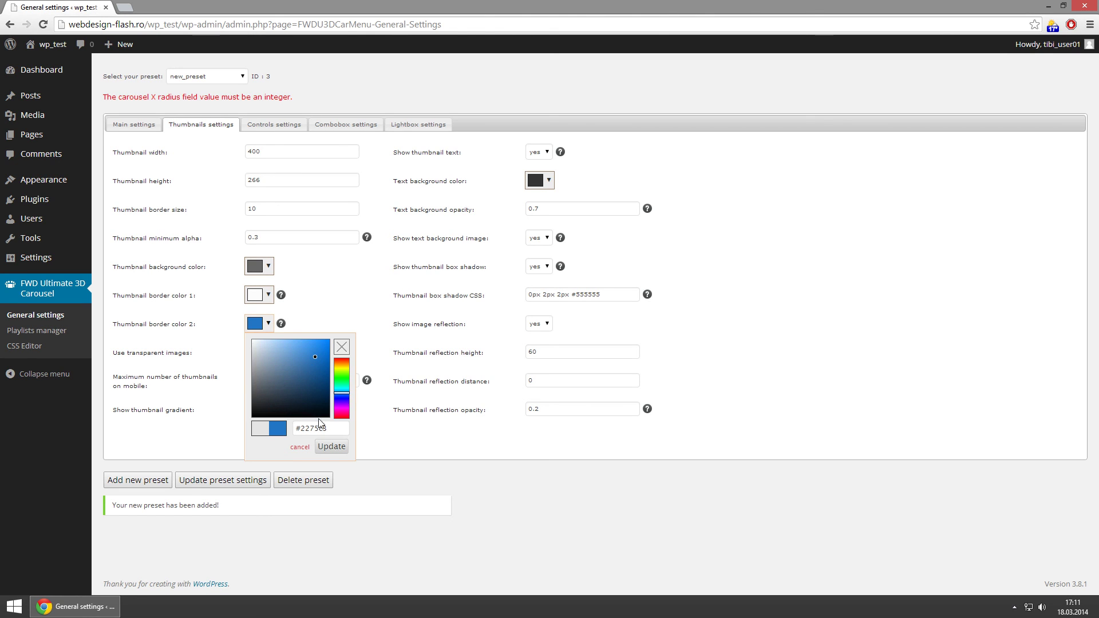
left_click(331, 446)
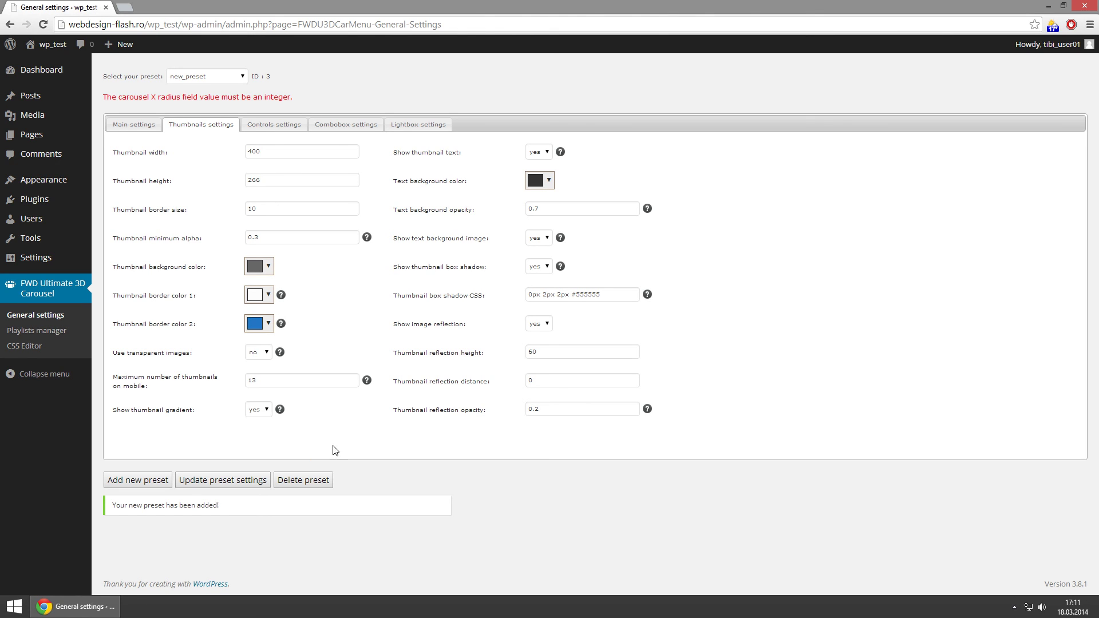
Set the controls maximum width to 700 and the combobox position to top-left, and update the preset settings.
left_click(288, 124)
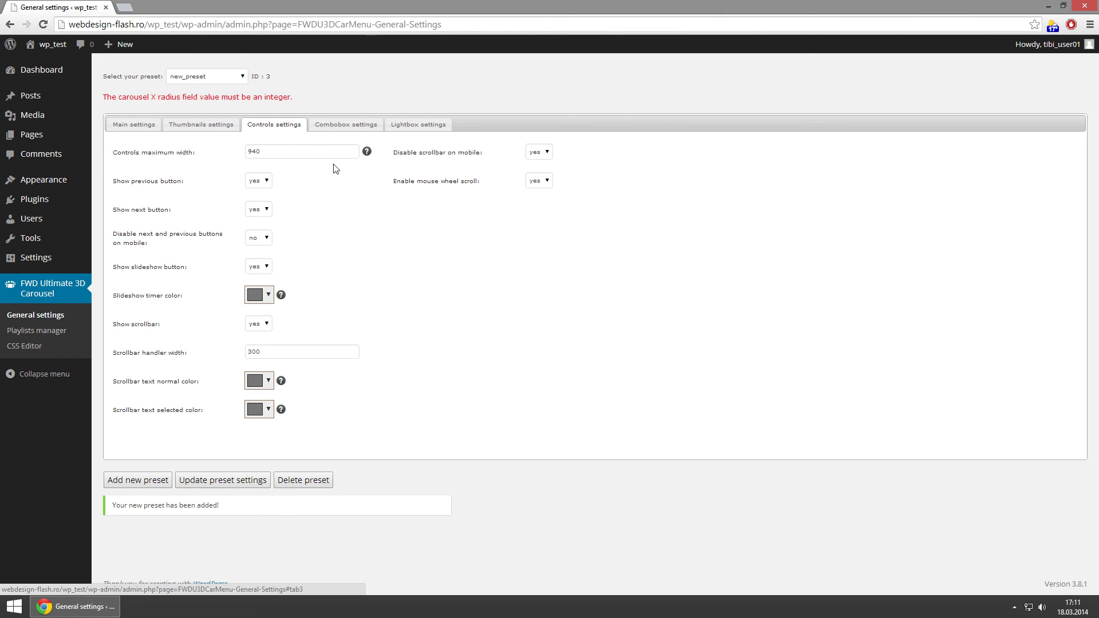
double_click(257, 151)
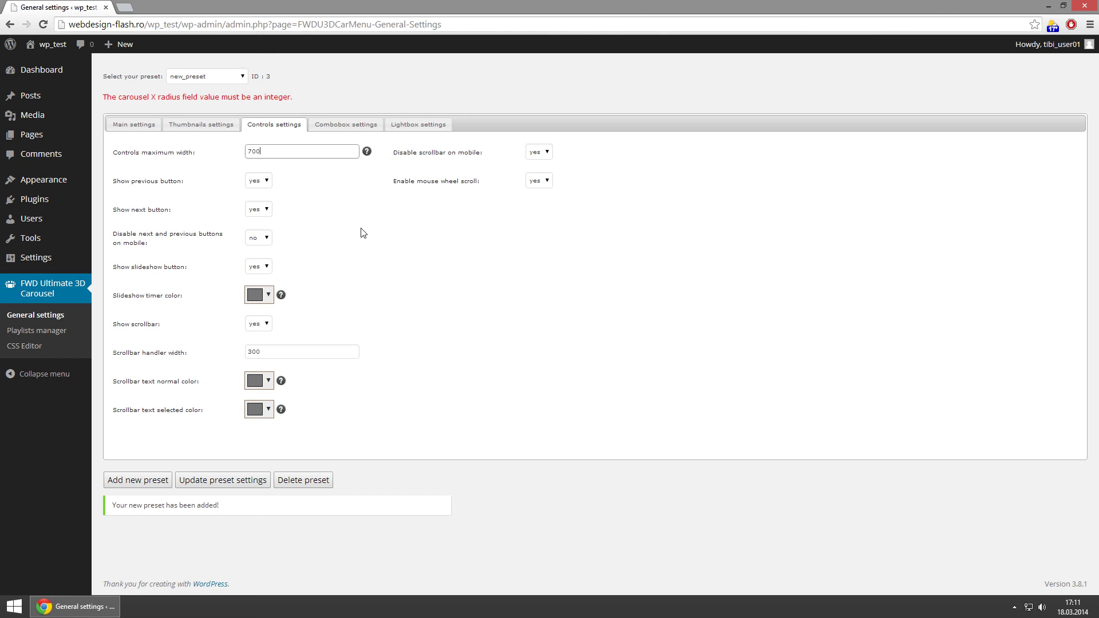
left_click(345, 124)
left_click(271, 296)
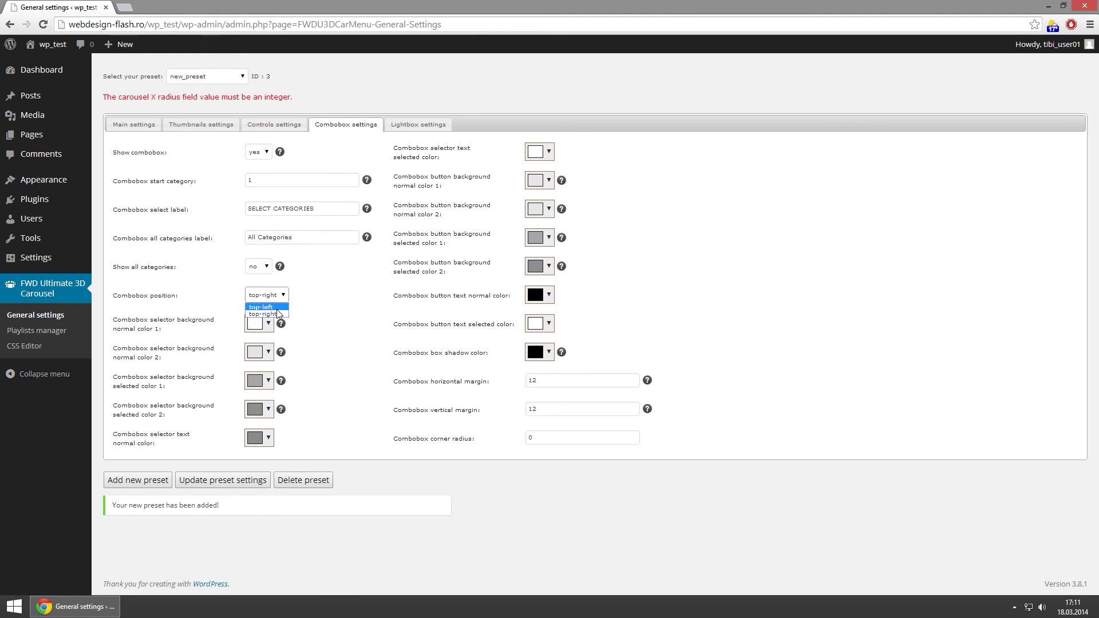
left_click(279, 311)
left_click(114, 125)
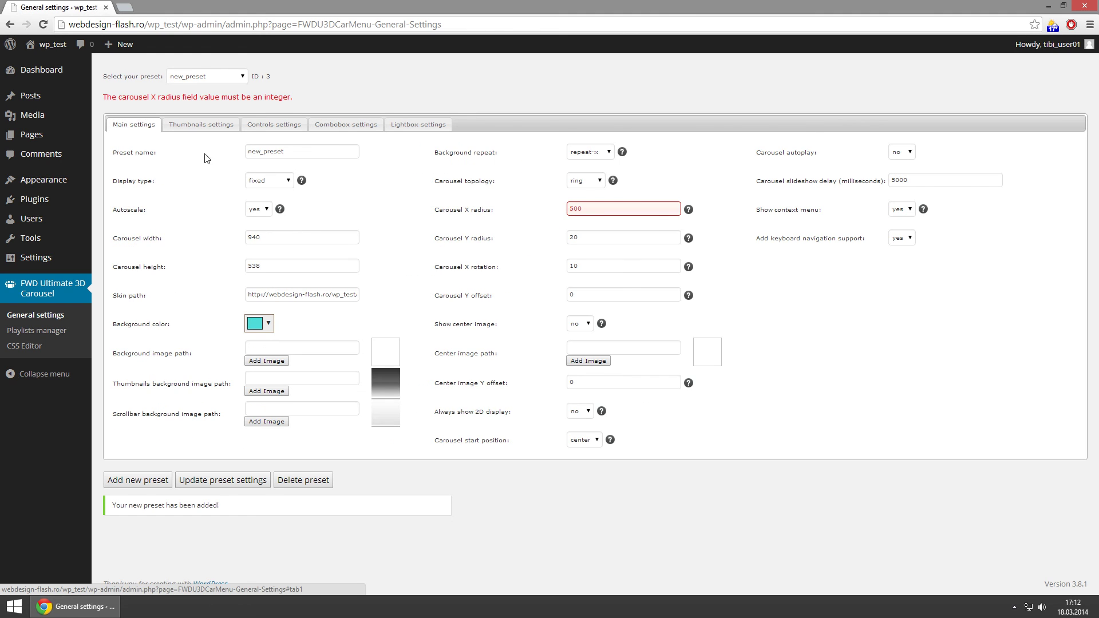
left_click(261, 480)
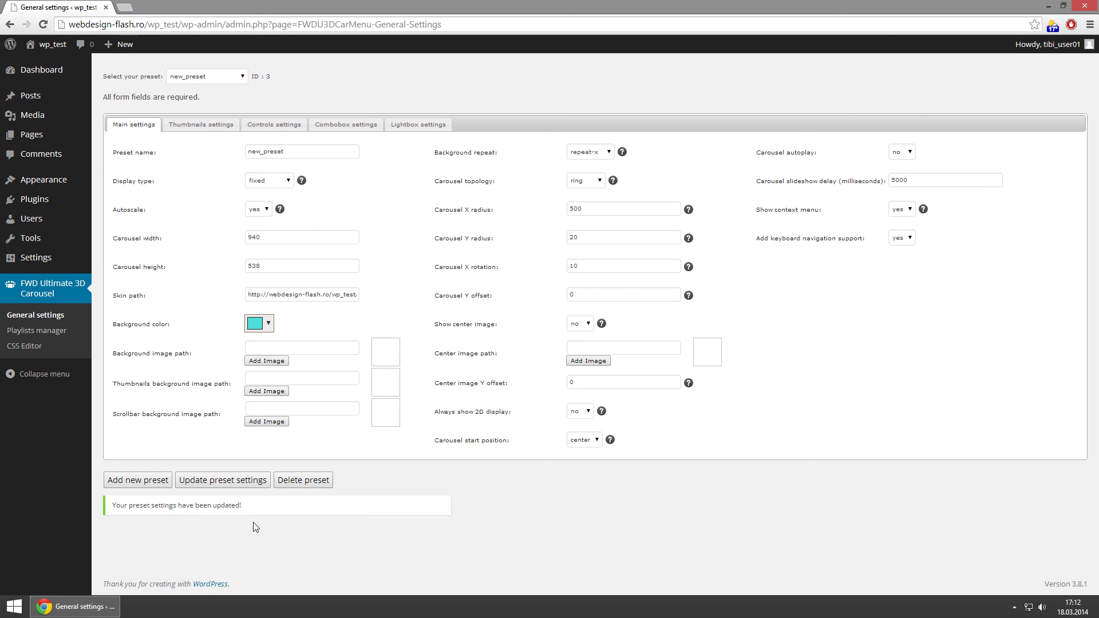
Open the FWD Ultimate 3D Carousel Demo post for editing and delete both carousel shortcodes.
left_click(36, 97)
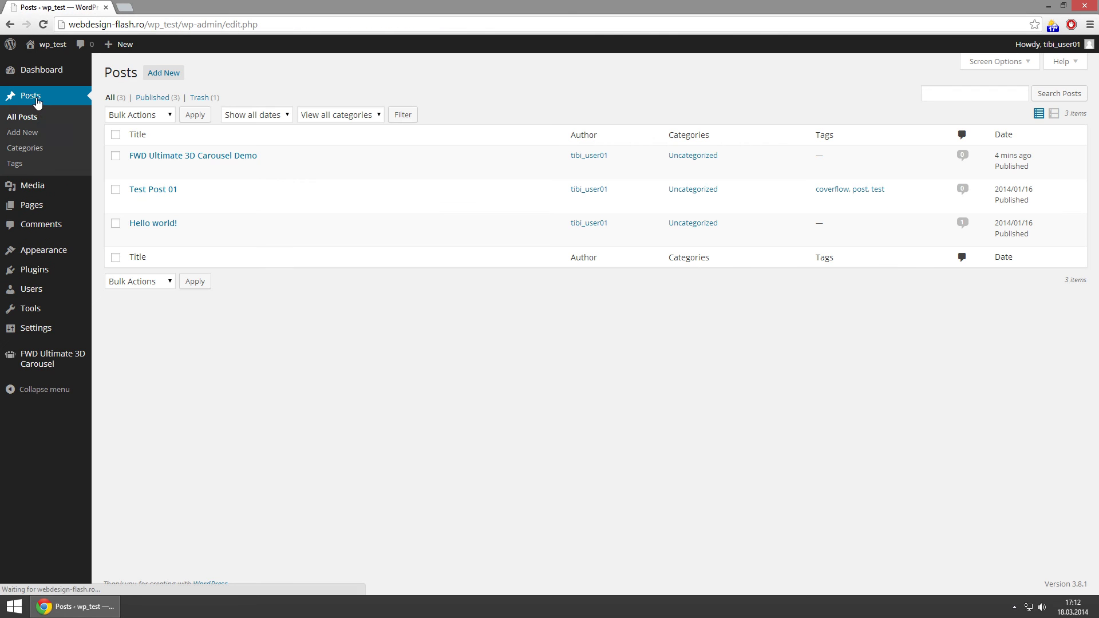
left_click(211, 156)
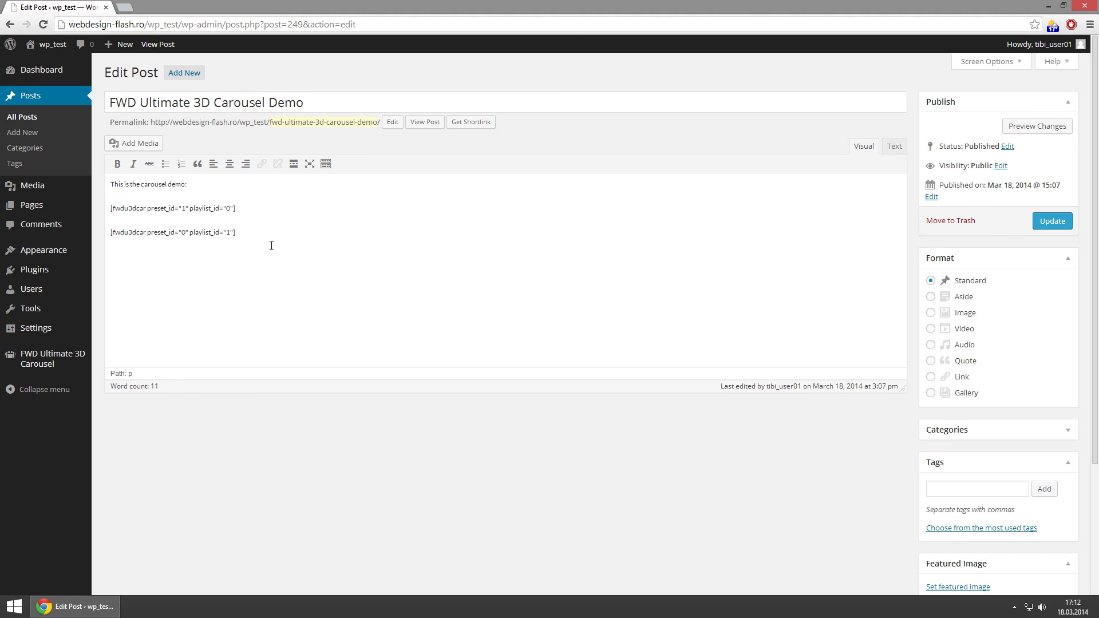
key("shift+Up")
key("shift+Home")
key("BackSpace")
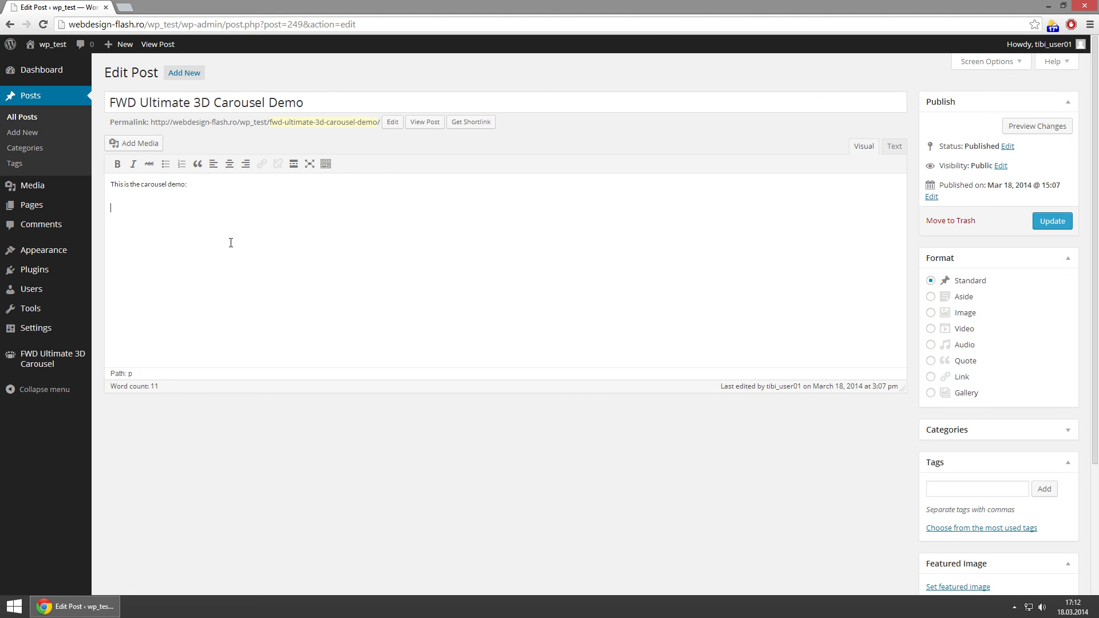
Insert a carousel shortcode for new_preset with Playlist 1 into the post and update it.
scroll(684, 439, "down", 3)
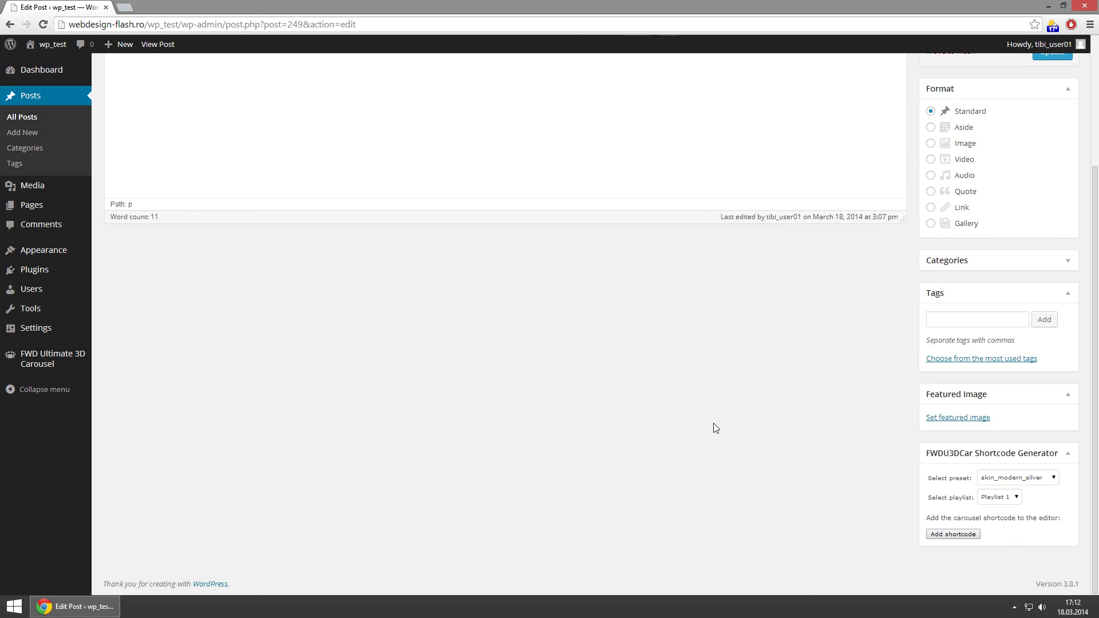
left_click(1049, 482)
left_click(1039, 512)
left_click(959, 527)
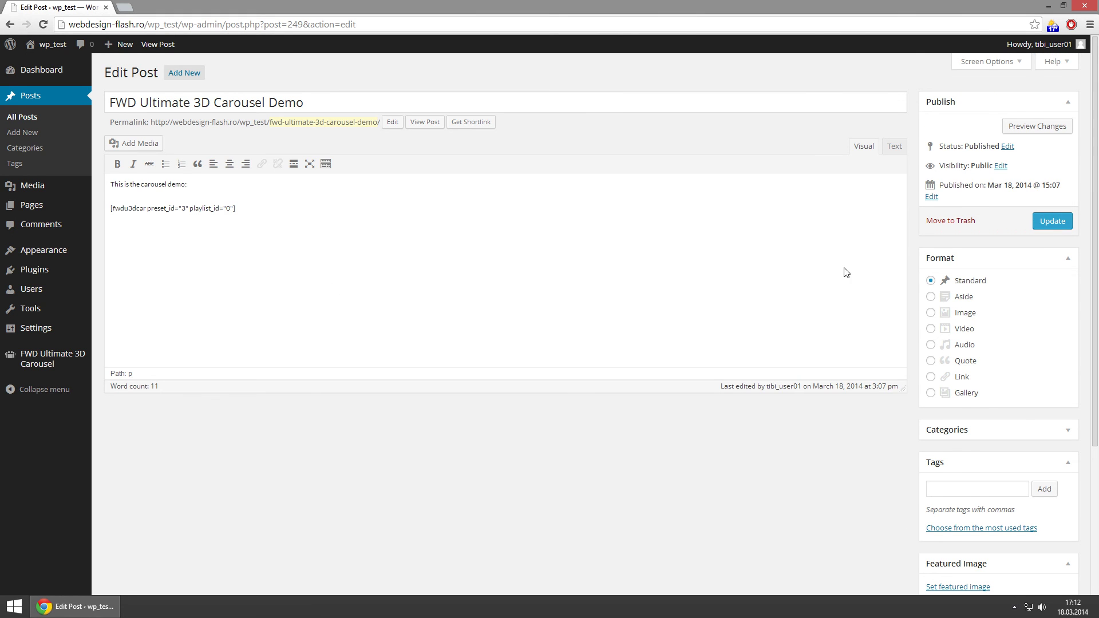
left_click(1052, 221)
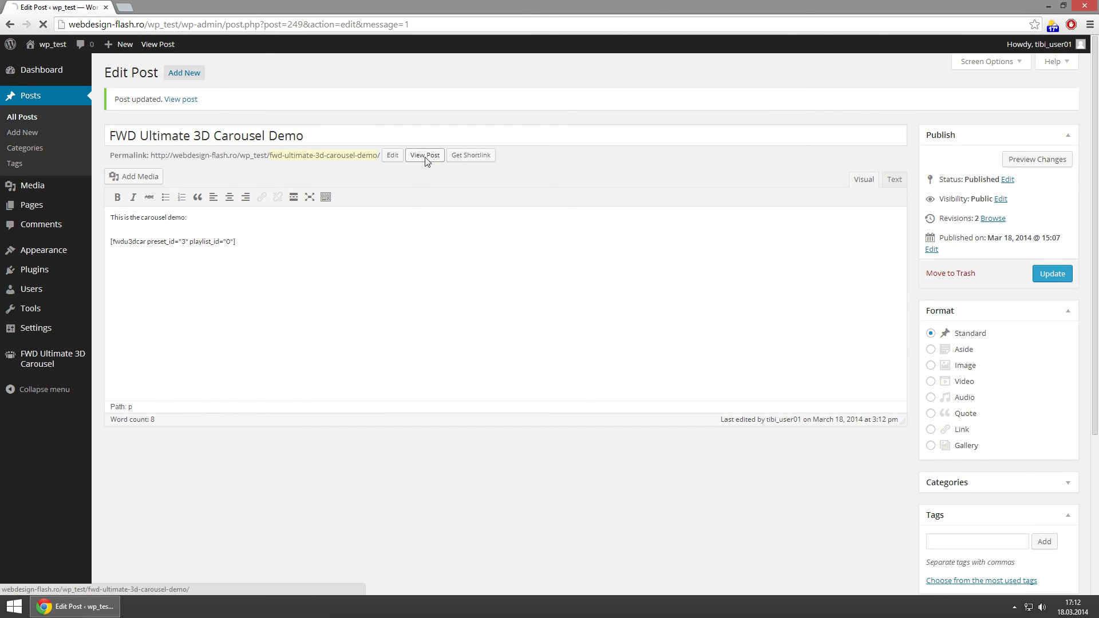
View the published post and check the carousel's rotation and category selector with the new preset.
left_click(425, 155)
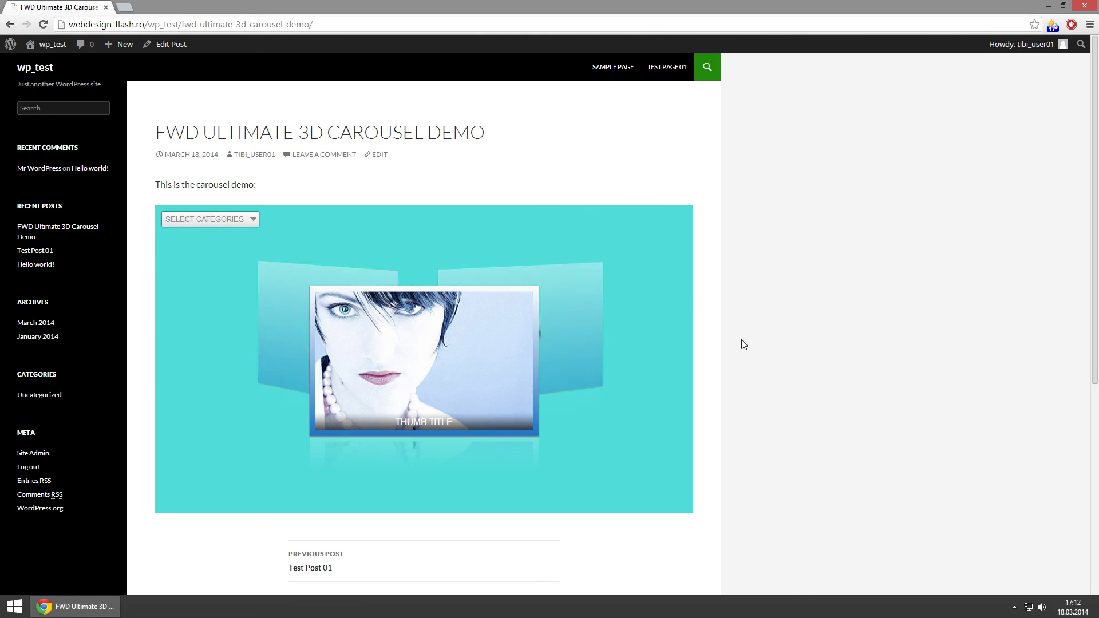
scroll(822, 421, "down", 1)
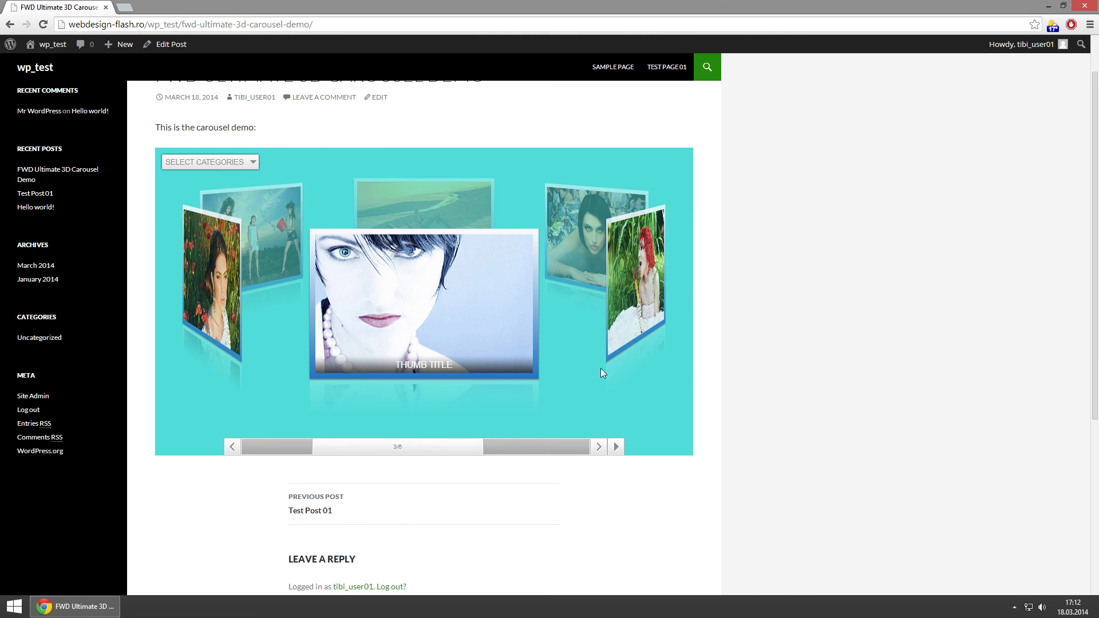
scroll(569, 334, "down", 1)
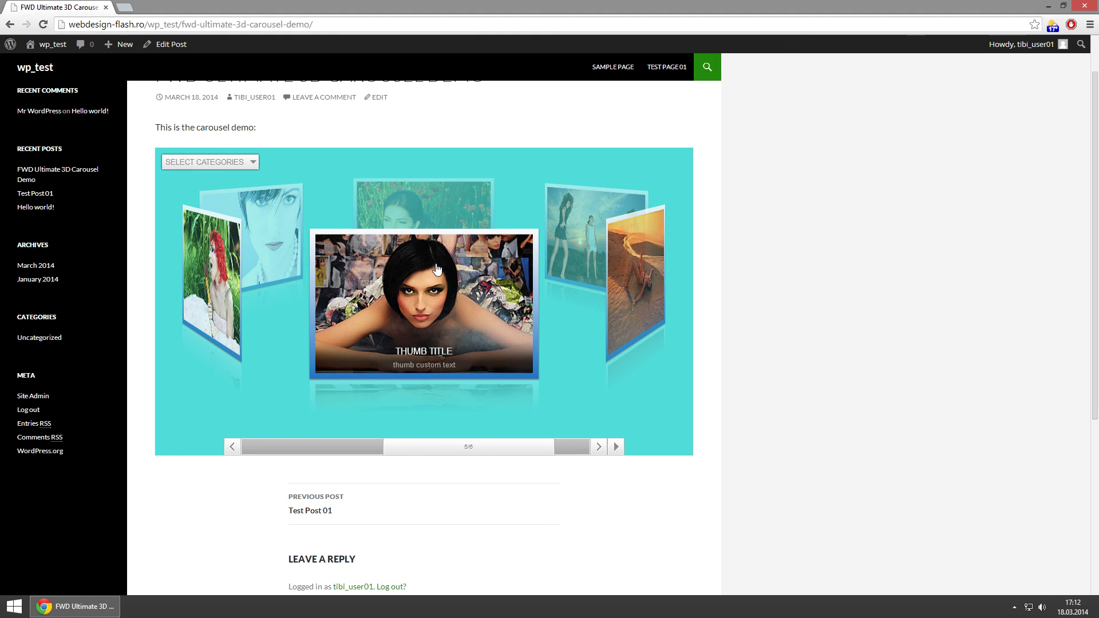
left_click(248, 161)
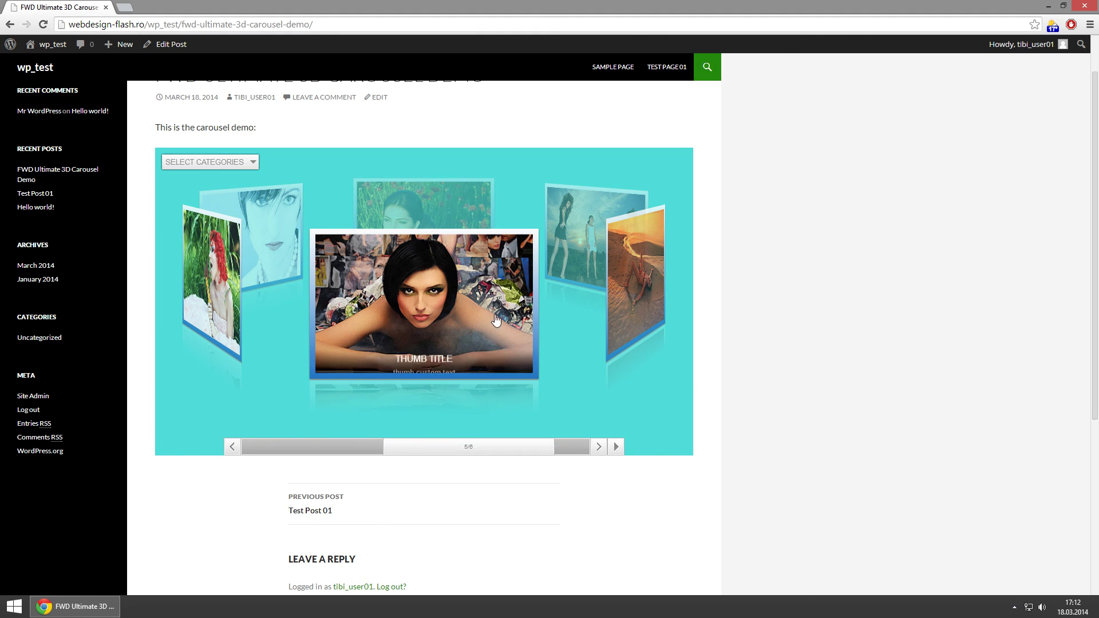
Open the front thumbnail in the lightbox, show its info text, and maximize and restore the image.
left_click(480, 294)
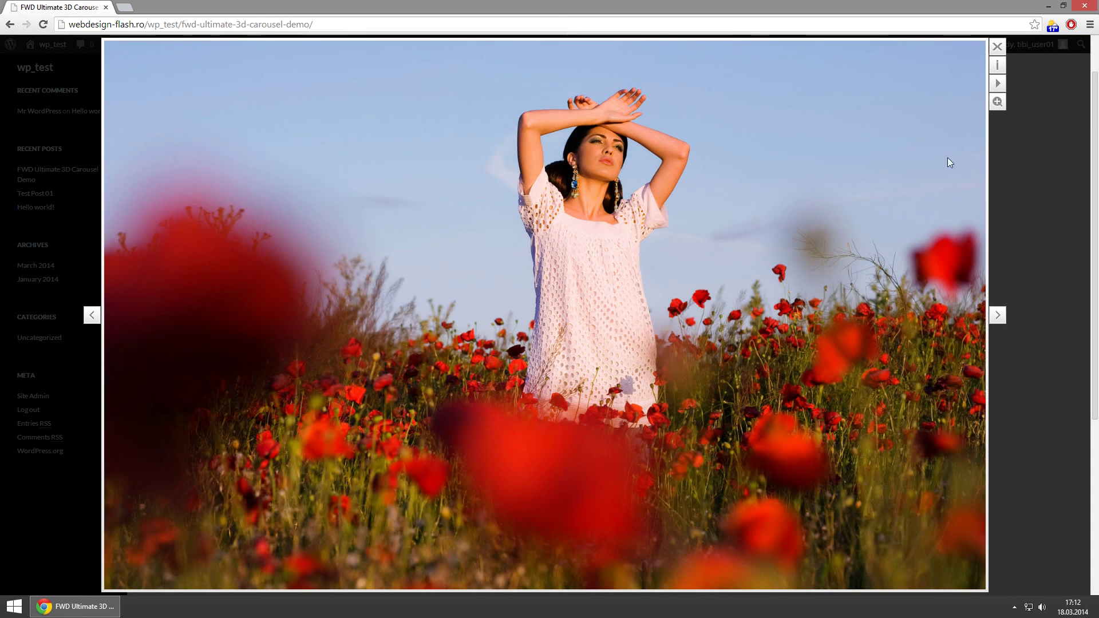
left_click(996, 65)
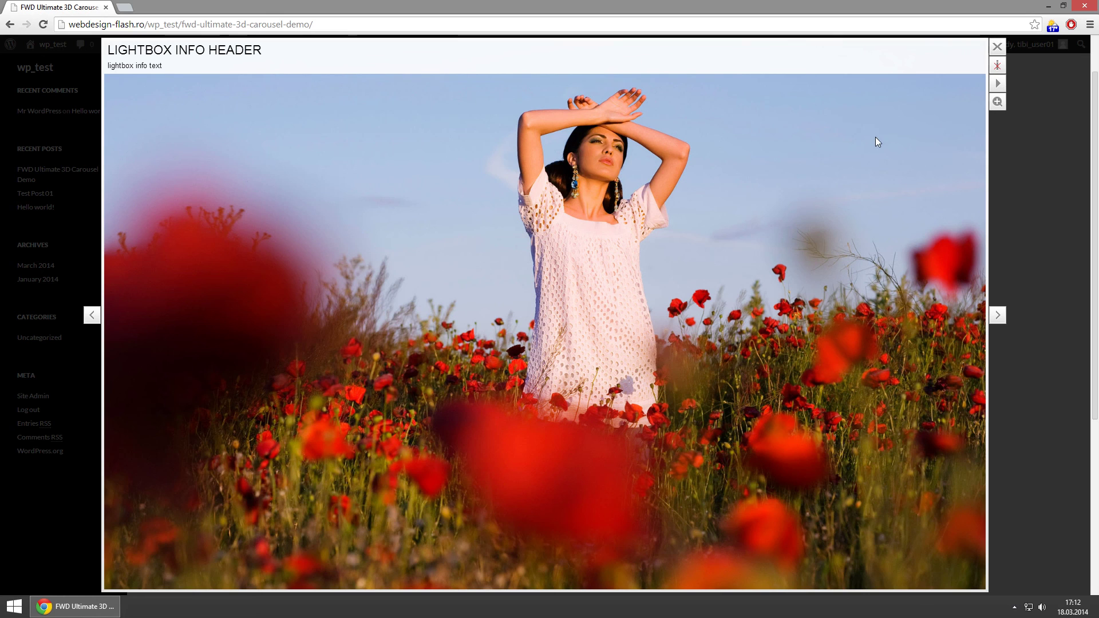
left_click(997, 102)
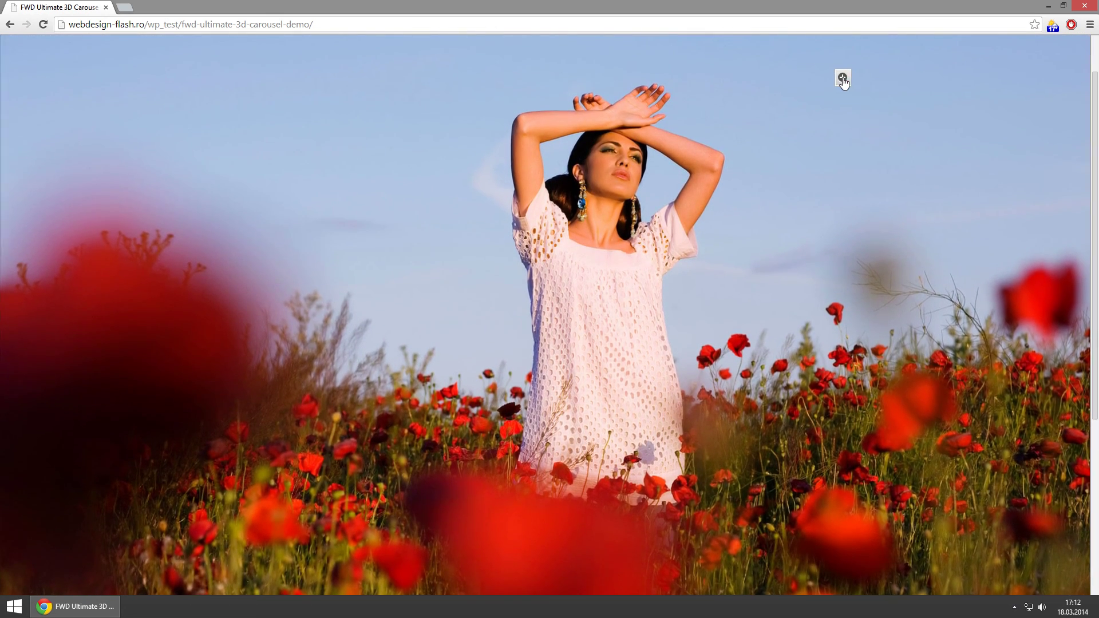
left_click(841, 80)
Play the YouTube video in the lightbox from about 0:28, advance to the Vimeo video, hide the info text and close the lightbox.
left_click(999, 315)
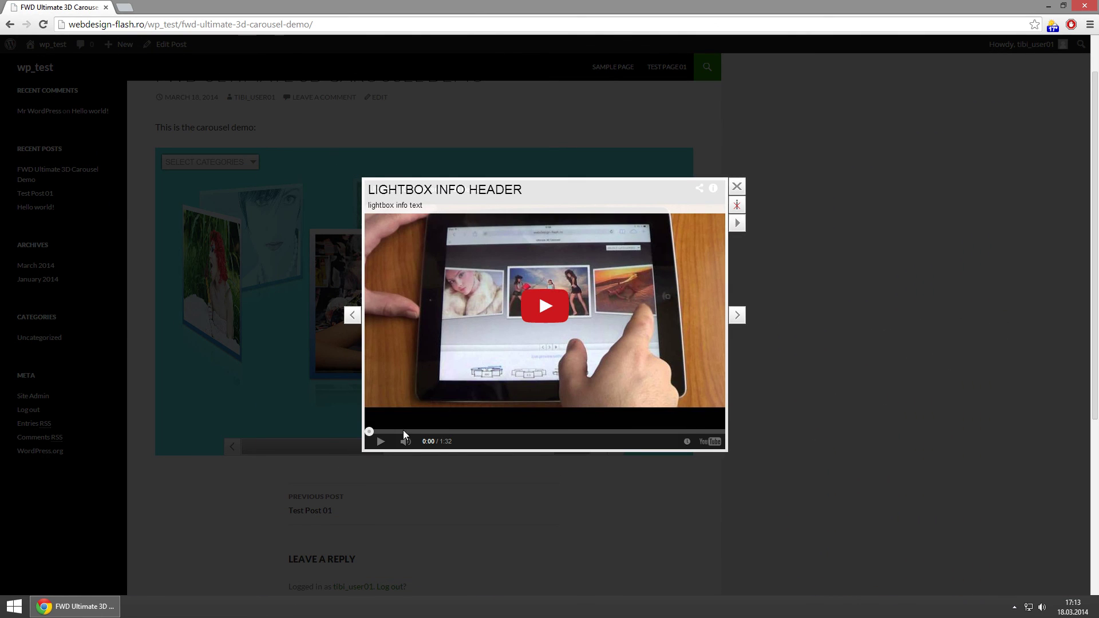
left_click(380, 441)
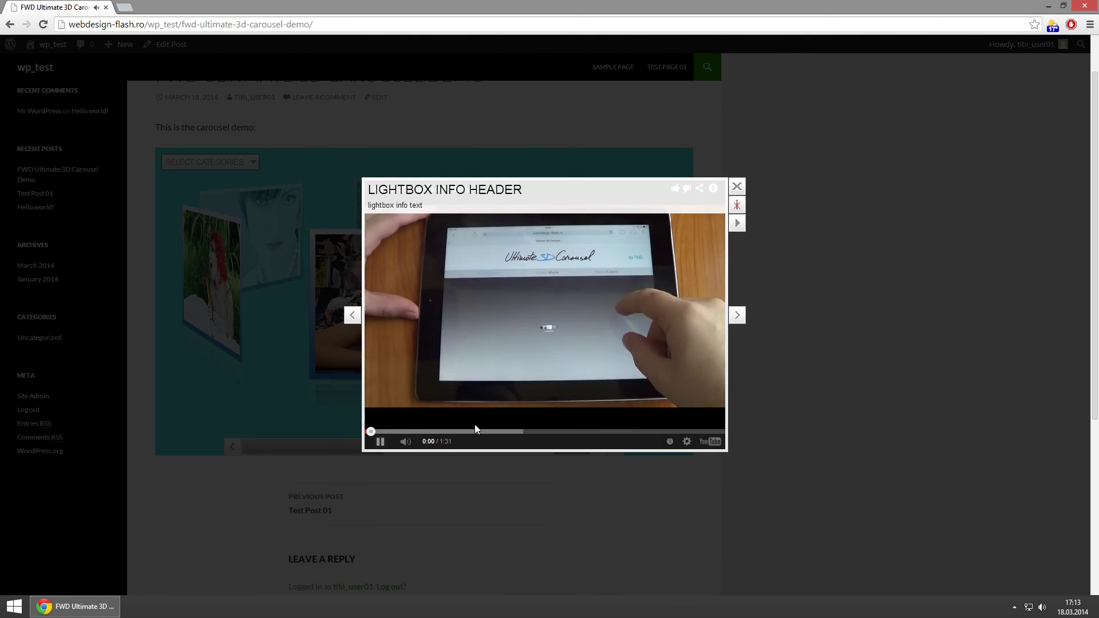
left_click(475, 431)
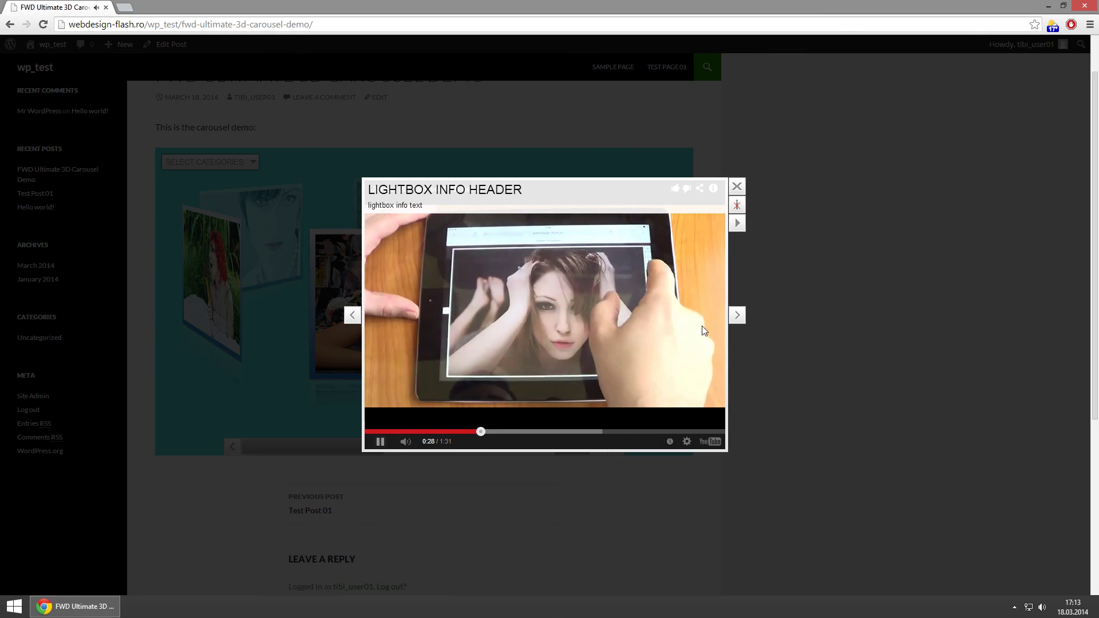
left_click(737, 316)
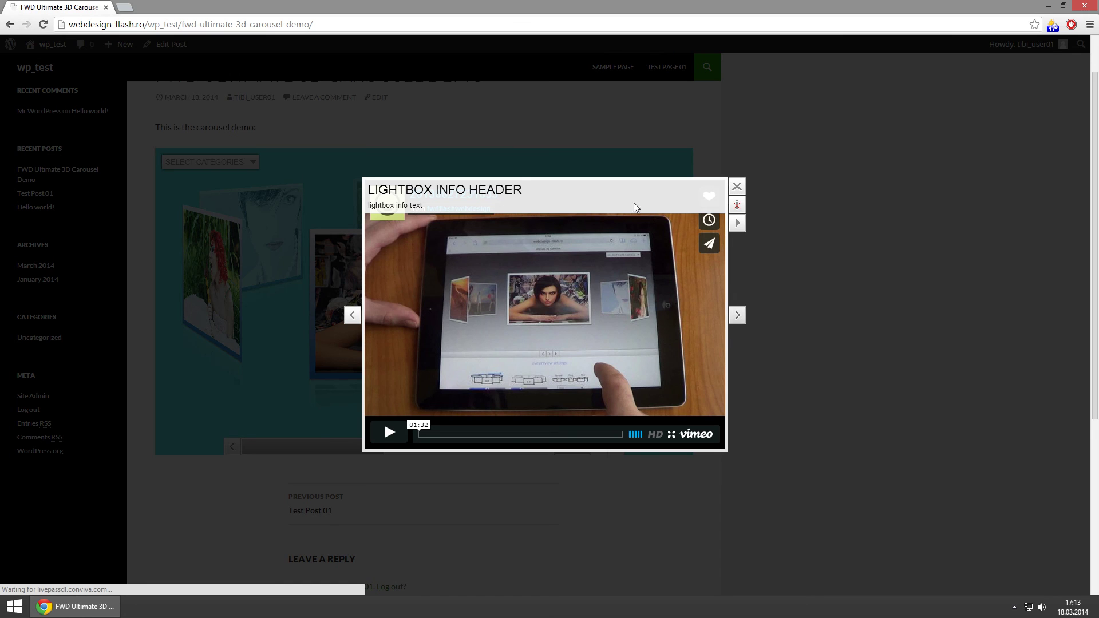
left_click(739, 205)
left_click(861, 266)
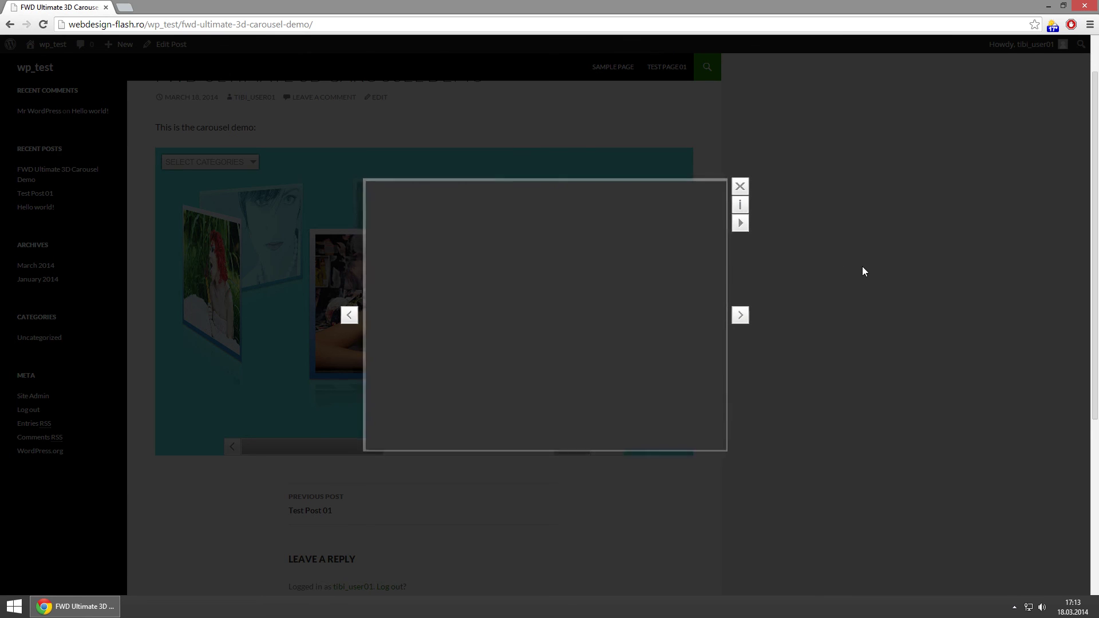